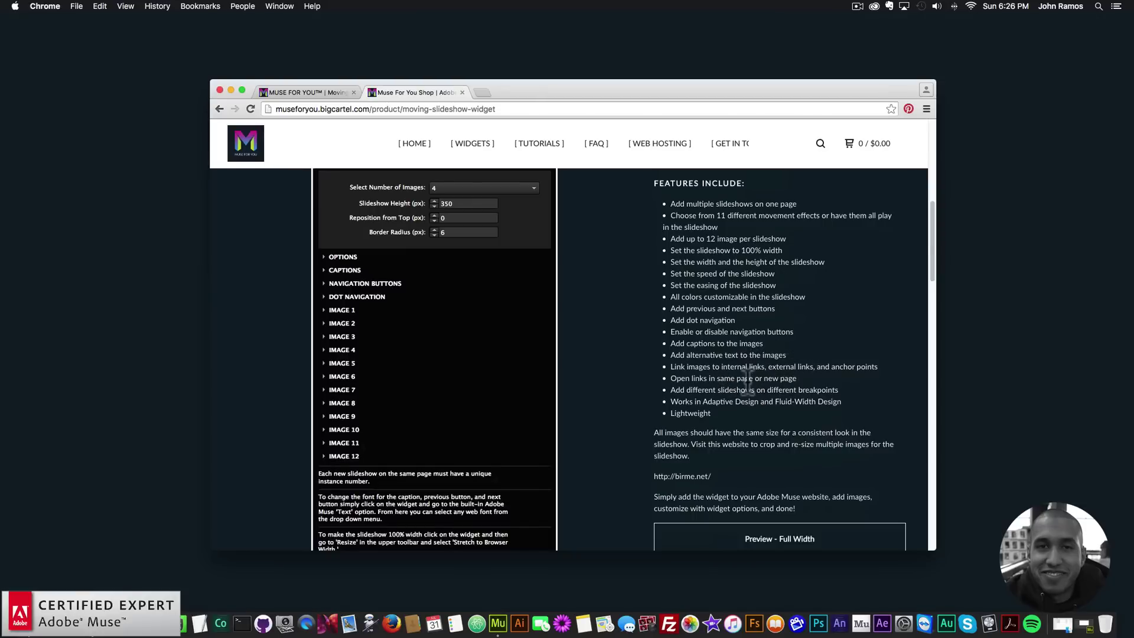
Review the Moving Slideshow Widget product page, covering its feature list, option panels, preview links and comments.
{"action": "scroll", "coordinate": [749, 378], "scroll_direction": "down", "scroll_amount": 2}
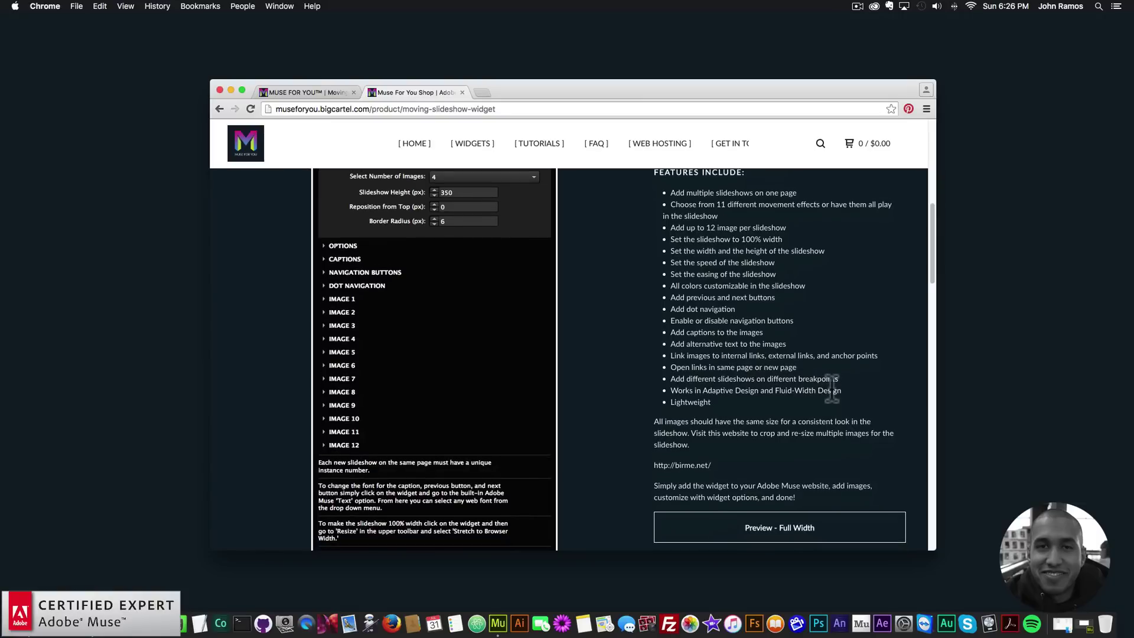
{"action": "scroll", "coordinate": [831, 387], "scroll_direction": "down", "scroll_amount": 1}
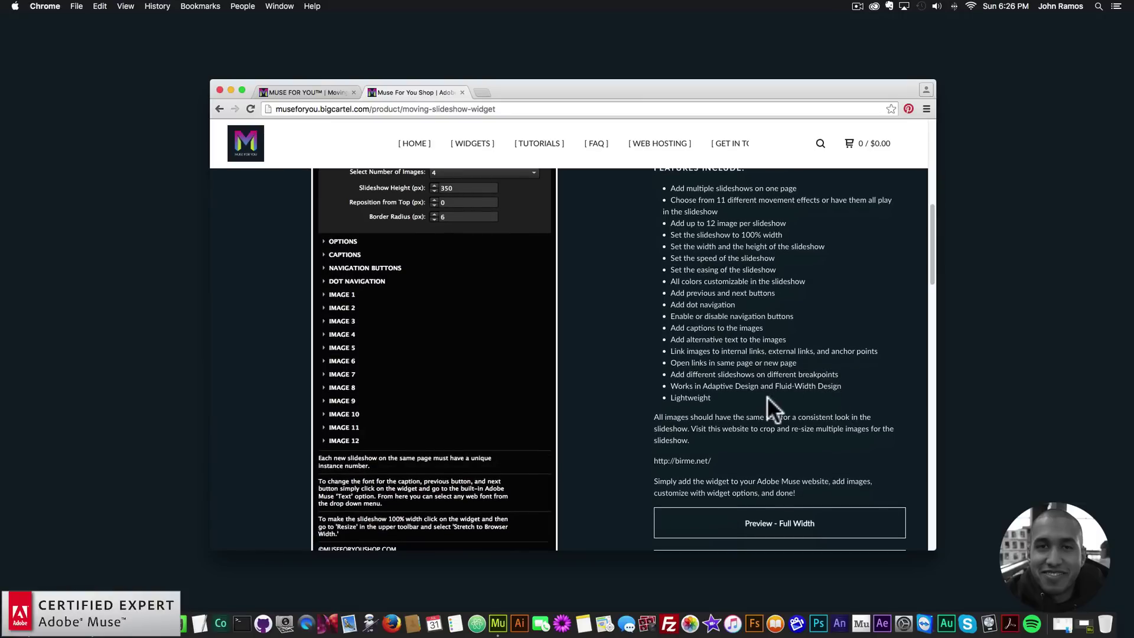
{"action": "scroll", "coordinate": [766, 396], "scroll_direction": "down", "scroll_amount": 1}
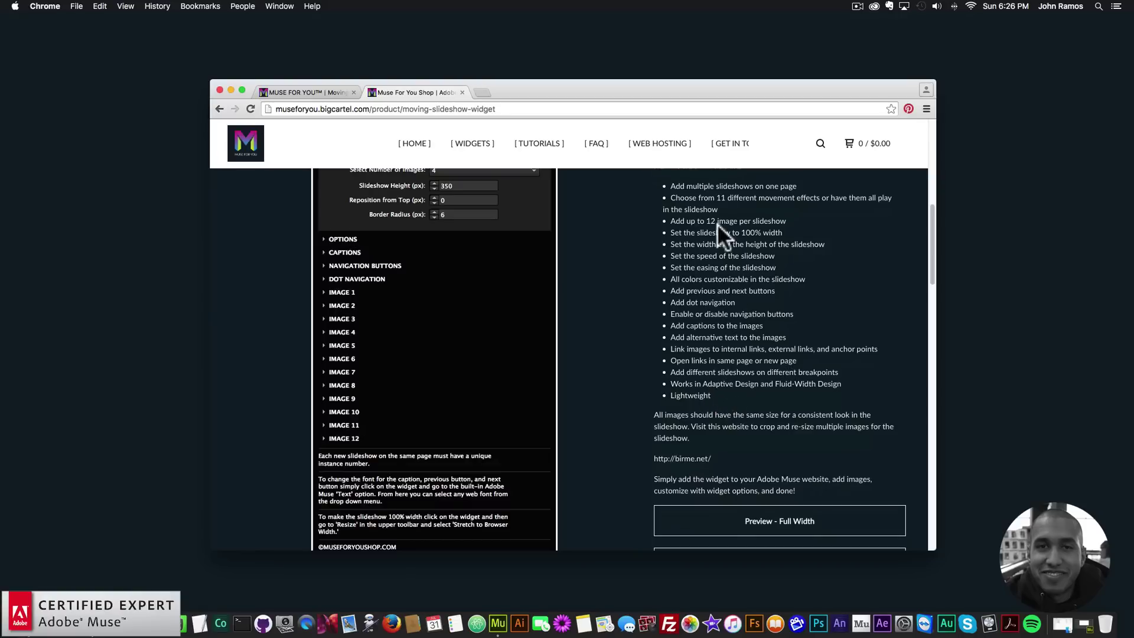
{"action": "scroll", "coordinate": [781, 296], "scroll_direction": "down", "scroll_amount": 2}
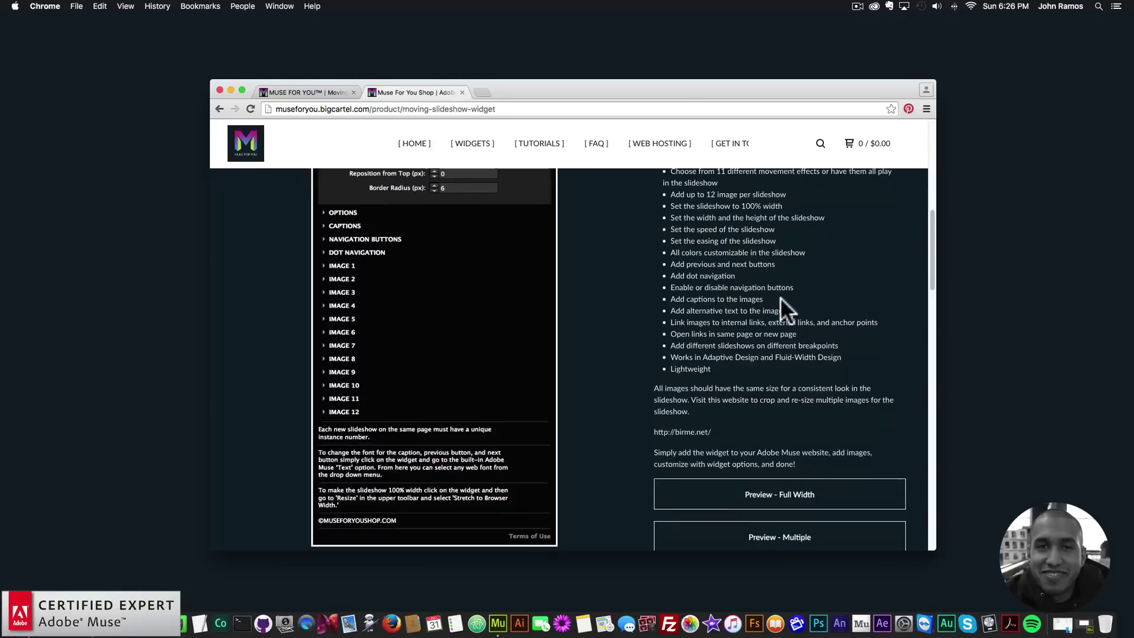
{"action": "scroll", "coordinate": [705, 346], "scroll_direction": "up", "scroll_amount": 5}
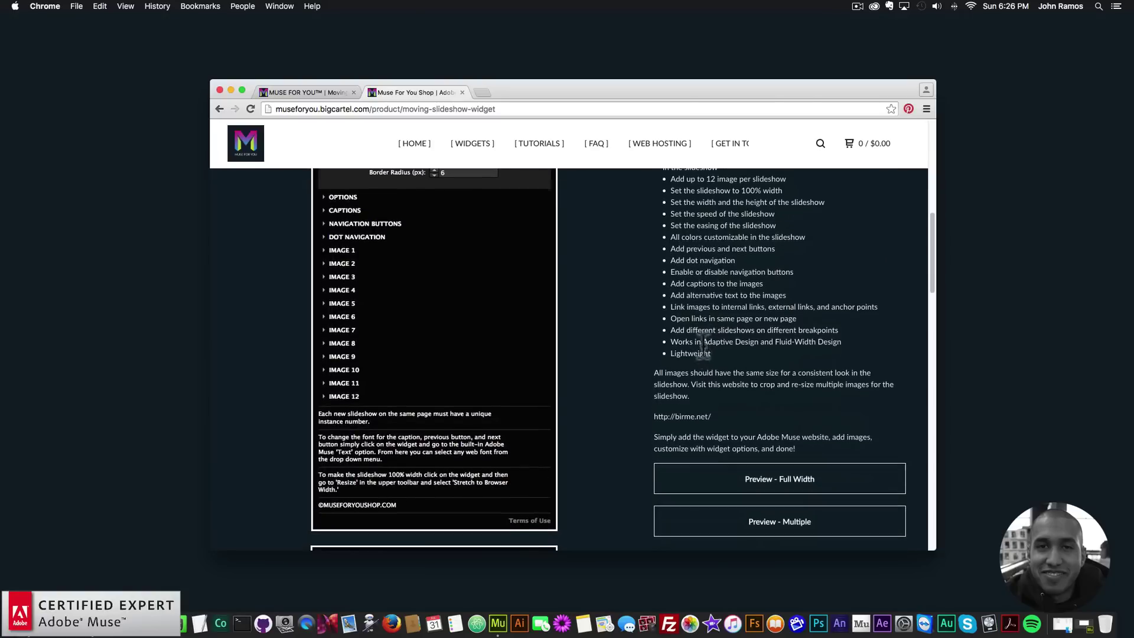
{"action": "scroll", "coordinate": [452, 349], "scroll_direction": "down", "scroll_amount": 10}
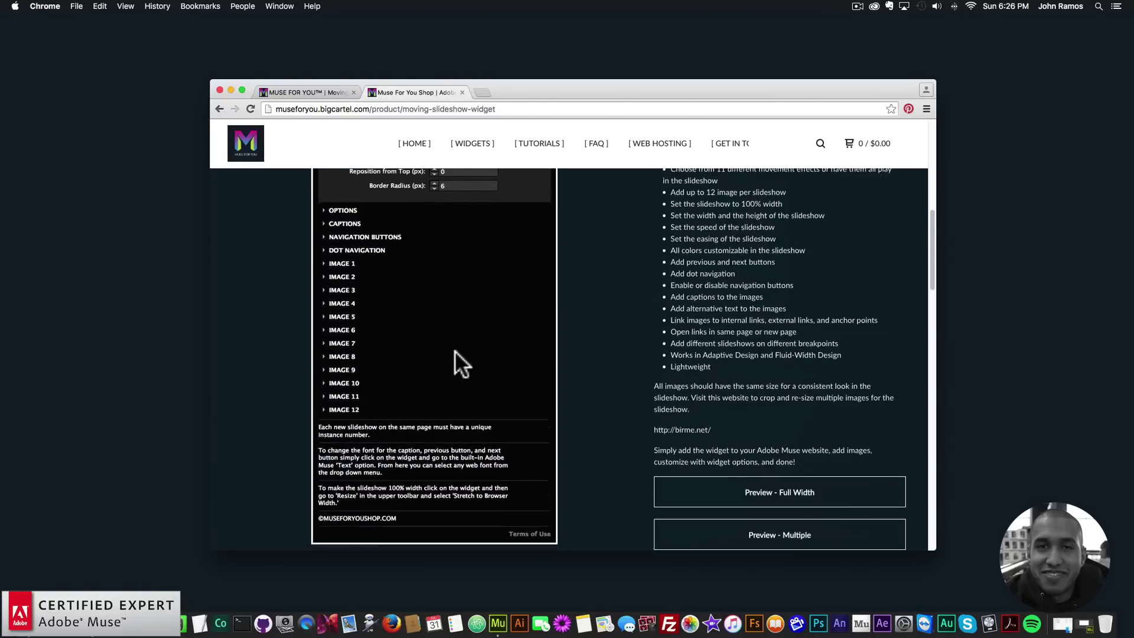
{"action": "scroll", "coordinate": [463, 346], "scroll_direction": "down", "scroll_amount": 3}
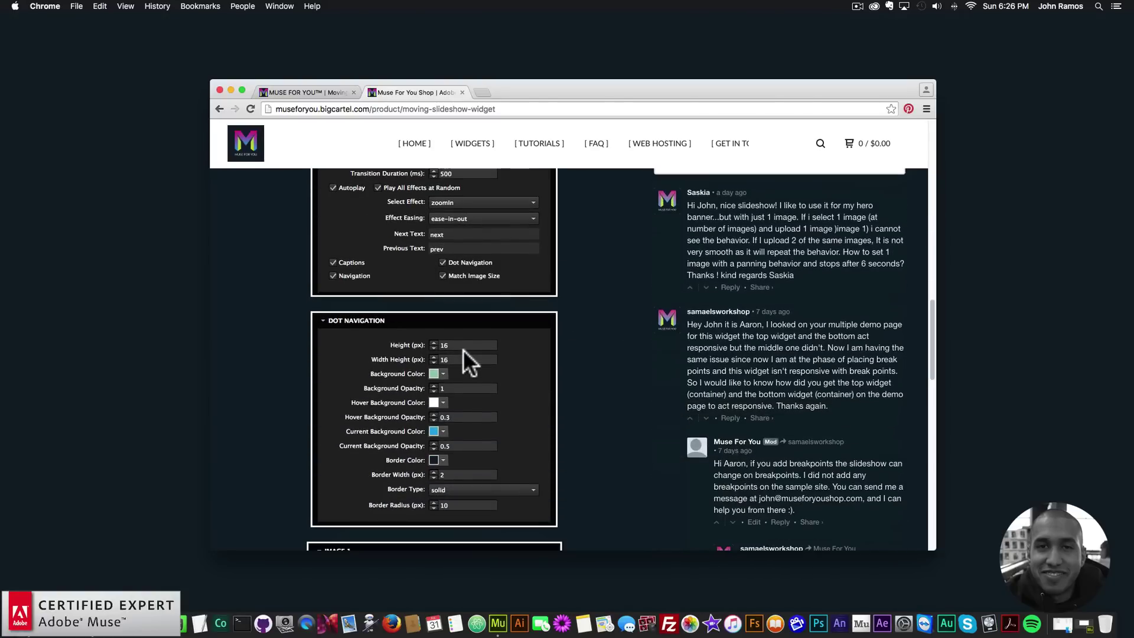
{"action": "scroll", "coordinate": [463, 349], "scroll_direction": "up", "scroll_amount": 10}
{"action": "scroll", "coordinate": [608, 371], "scroll_direction": "down", "scroll_amount": 2}
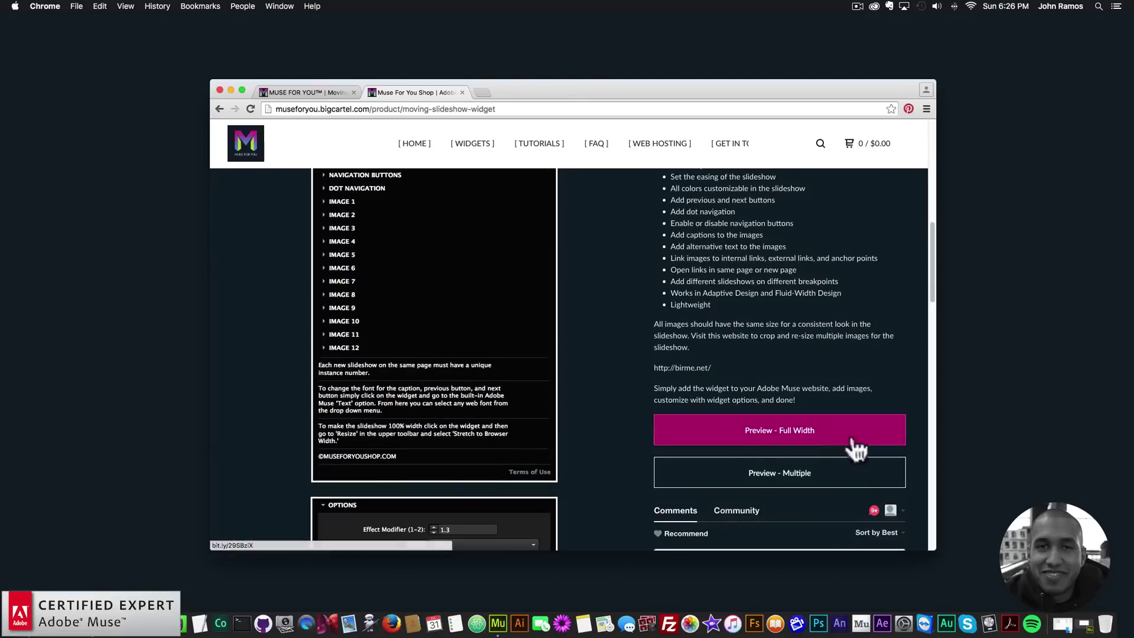
{"action": "scroll", "coordinate": [756, 389], "scroll_direction": "down", "scroll_amount": 10}
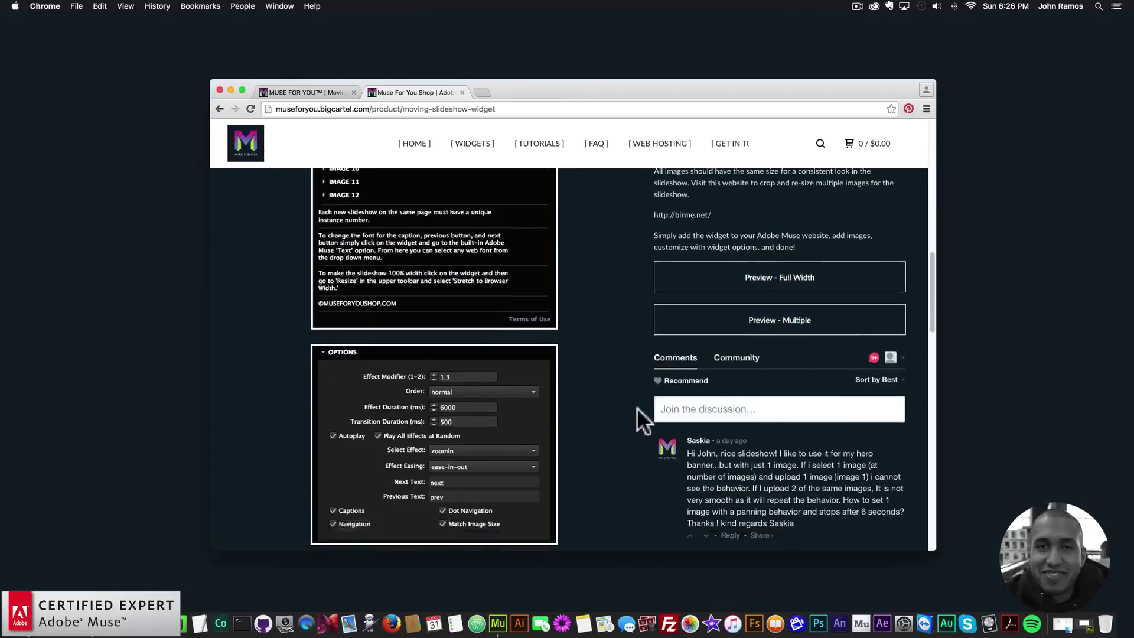
{"action": "scroll", "coordinate": [718, 362], "scroll_direction": "up", "scroll_amount": 7}
{"action": "scroll", "coordinate": [768, 413], "scroll_direction": "down", "scroll_amount": 2}
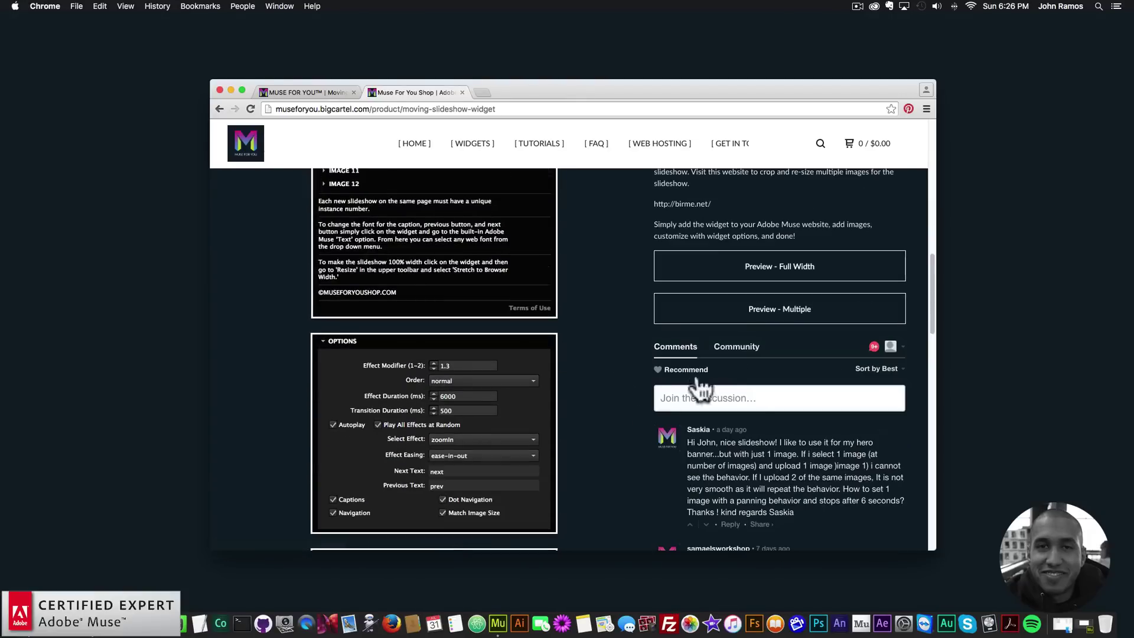
{"action": "scroll", "coordinate": [782, 442], "scroll_direction": "up", "scroll_amount": 5}
{"action": "scroll", "coordinate": [623, 373], "scroll_direction": "up", "scroll_amount": 15}
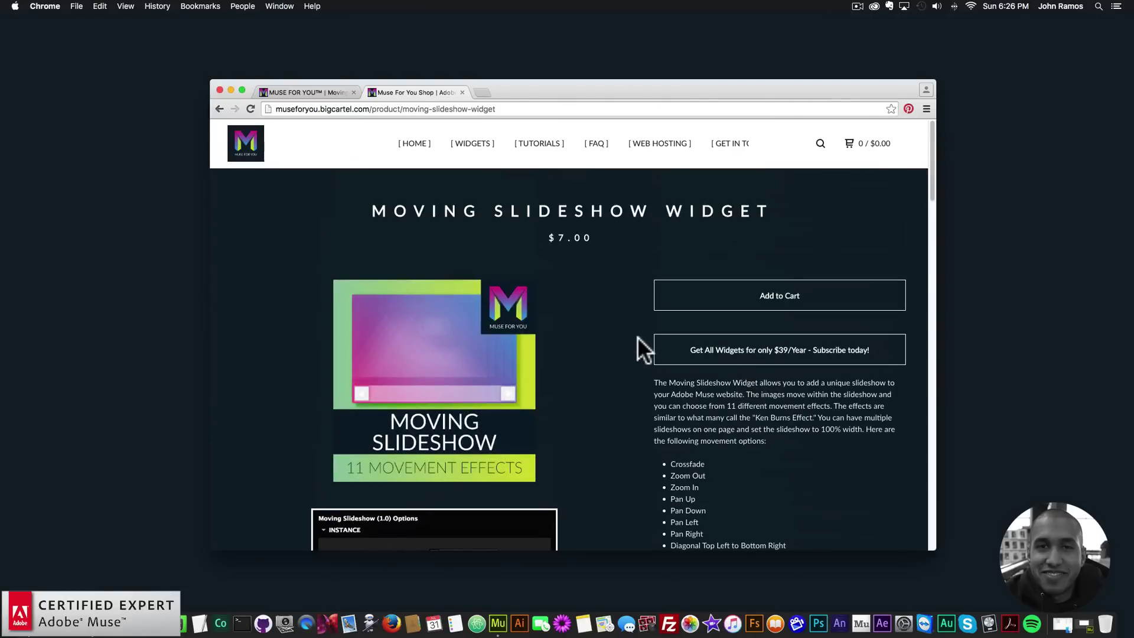
Switch to Adobe Muse and search the widget library for "moving".
{"action": "left_click", "coordinate": [502, 621]}
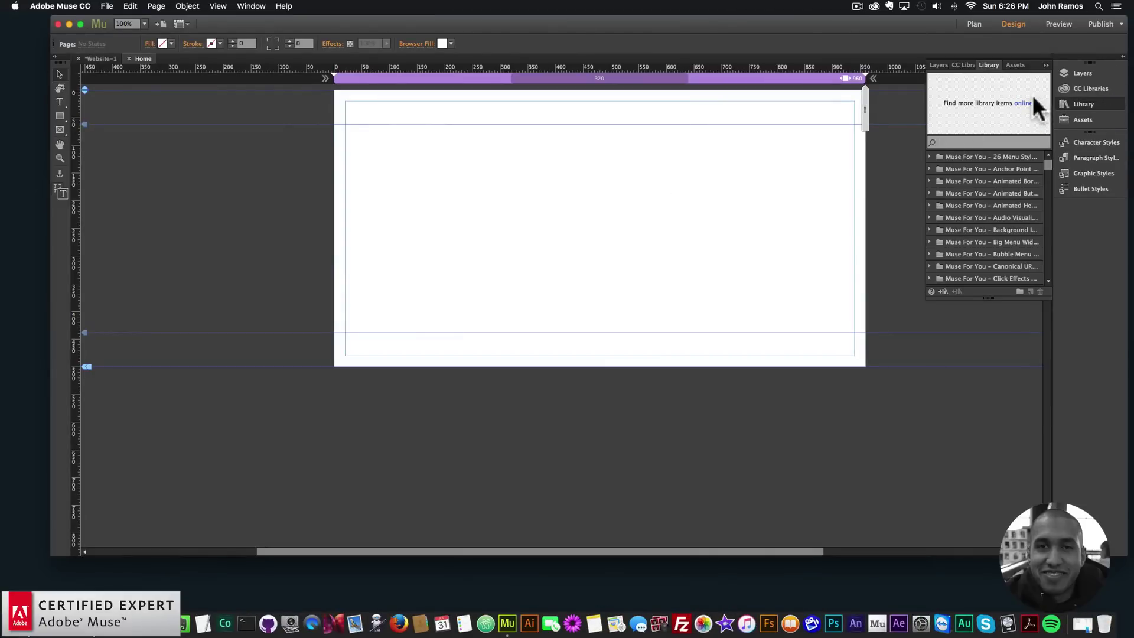
{"action": "left_click", "coordinate": [259, 7]}
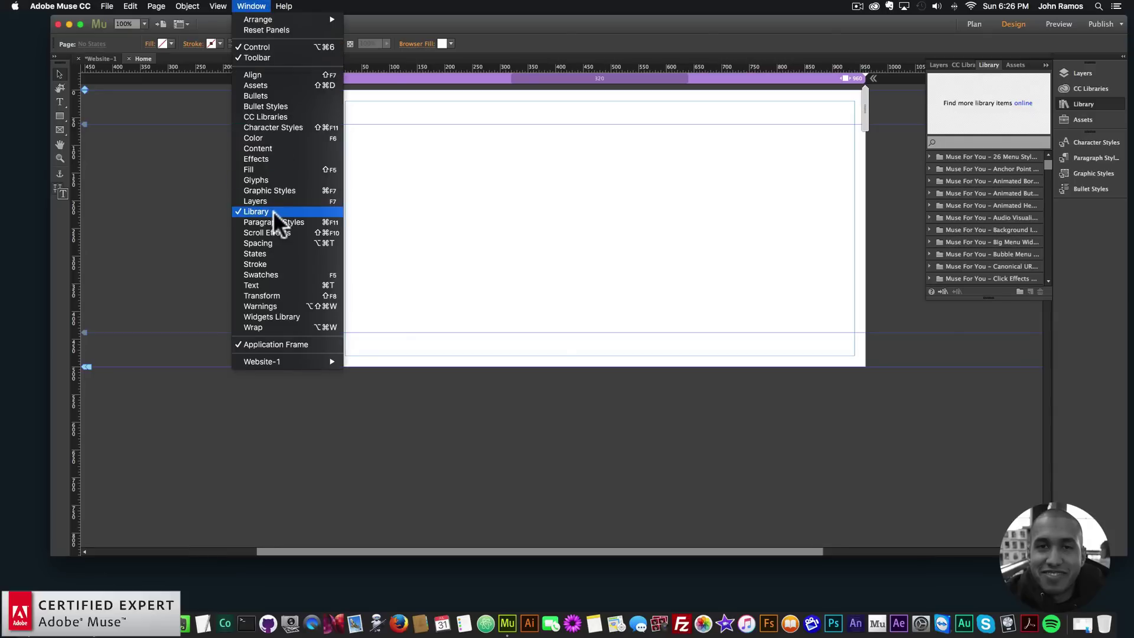
{"action": "left_click", "coordinate": [967, 141]}
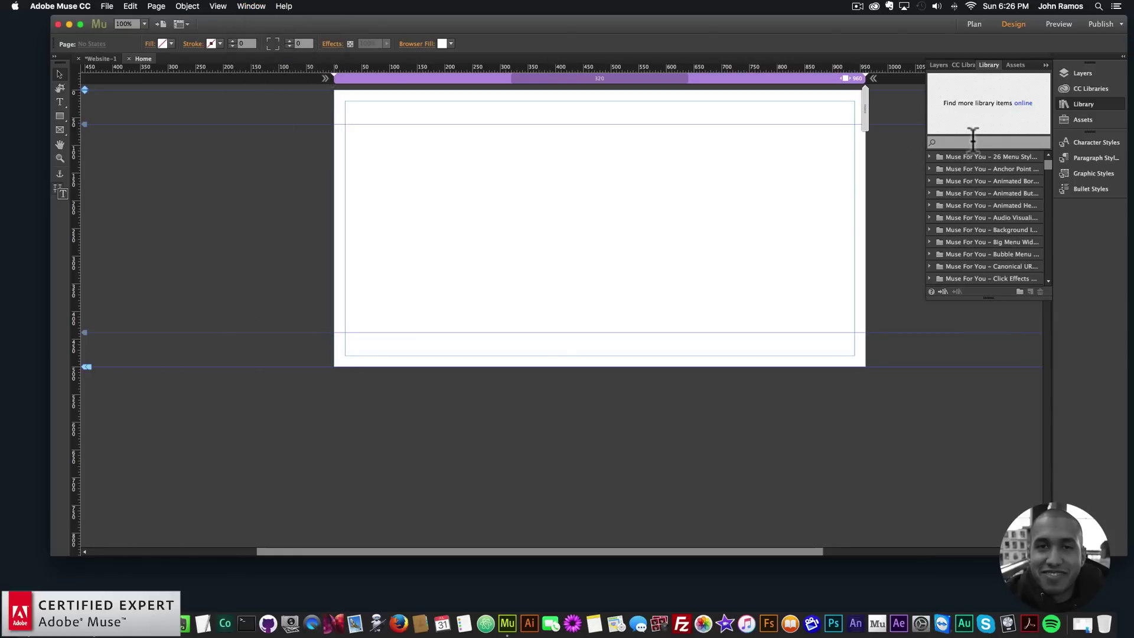
{"action": "type", "text": "moving"}
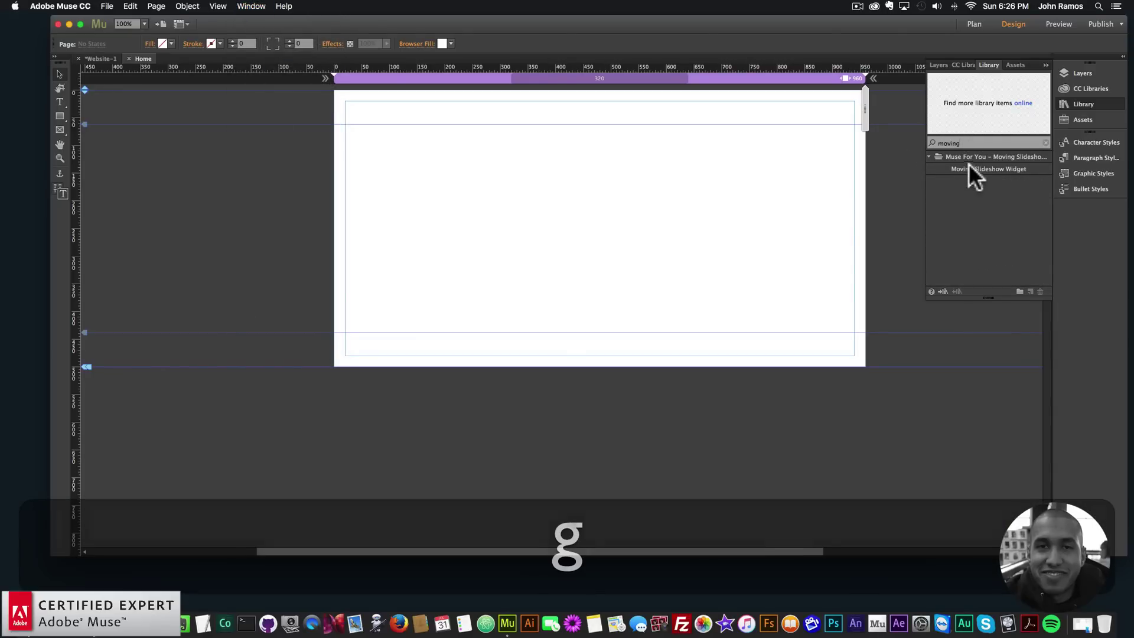
Place the Moving Slideshow Widget on the Home page and center it horizontally at X 180, Y 112.
{"action": "left_click_drag", "start_coordinate": [969, 166], "coordinate": [474, 149]}
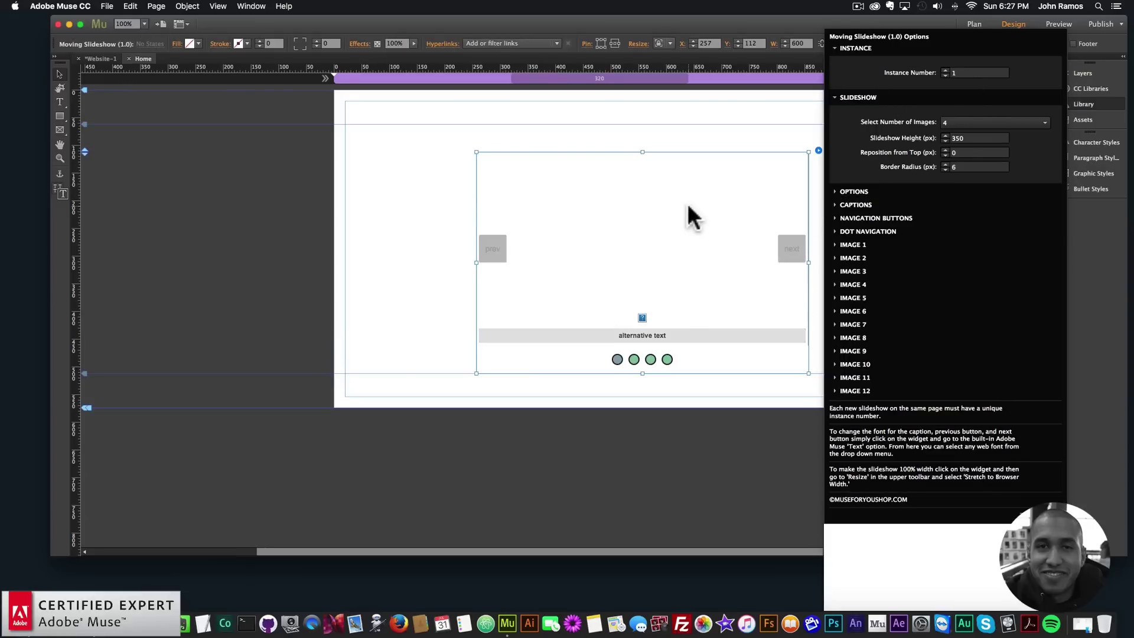
{"action": "left_click", "coordinate": [651, 195]}
{"action": "left_click_drag", "start_coordinate": [701, 192], "coordinate": [659, 194]}
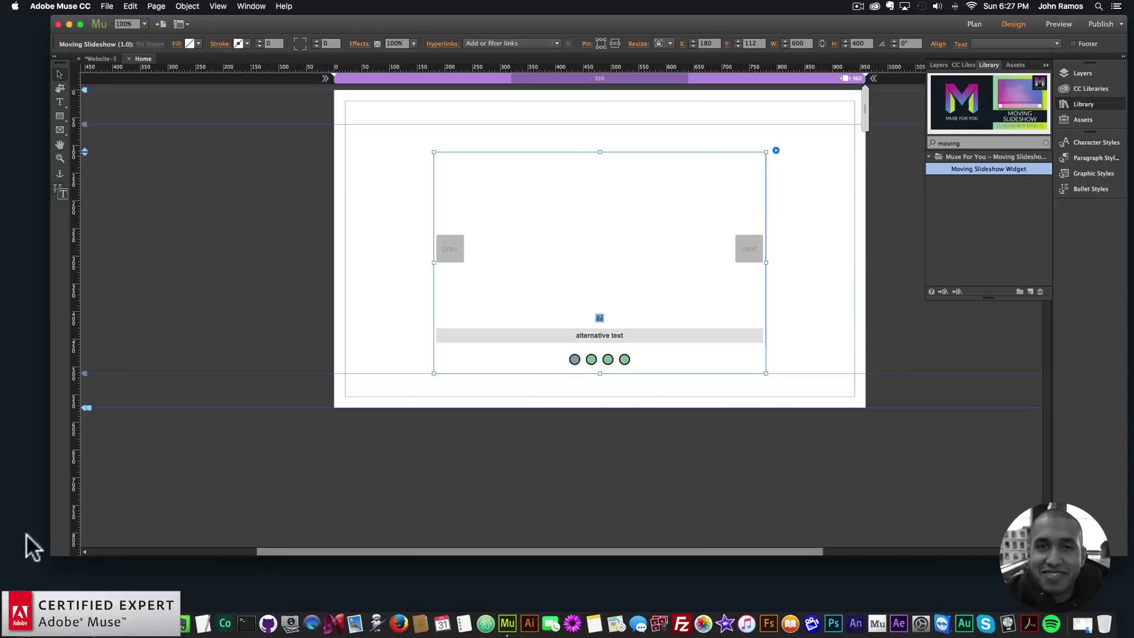
Switch to Chrome and open birme.net in a new browser tab.
{"action": "left_click", "coordinate": [89, 623]}
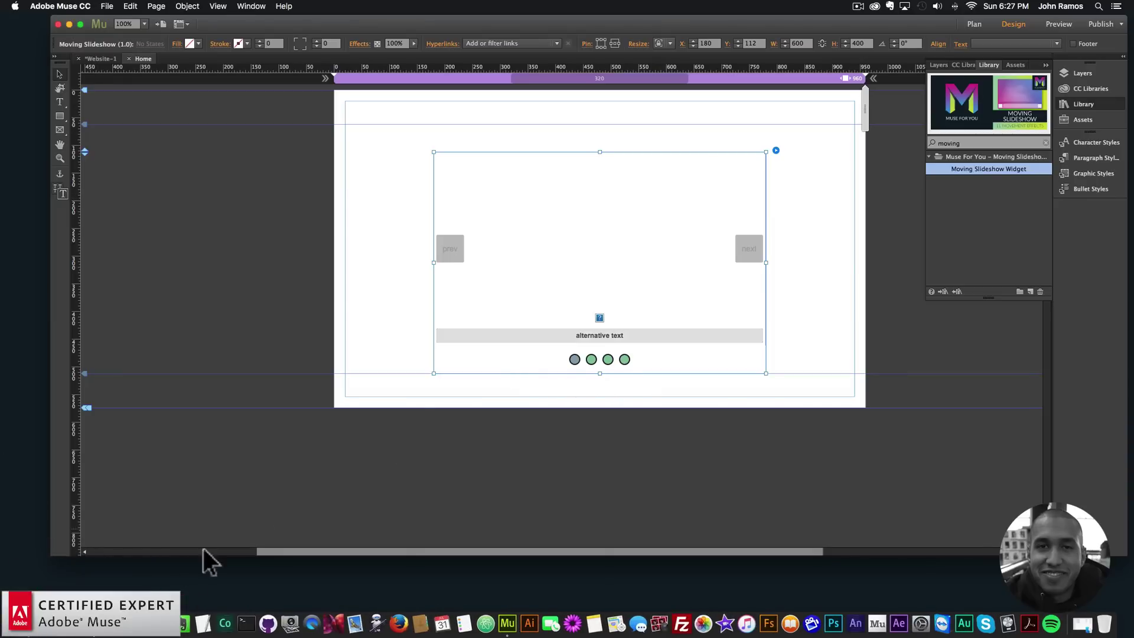
{"action": "left_click", "coordinate": [89, 623]}
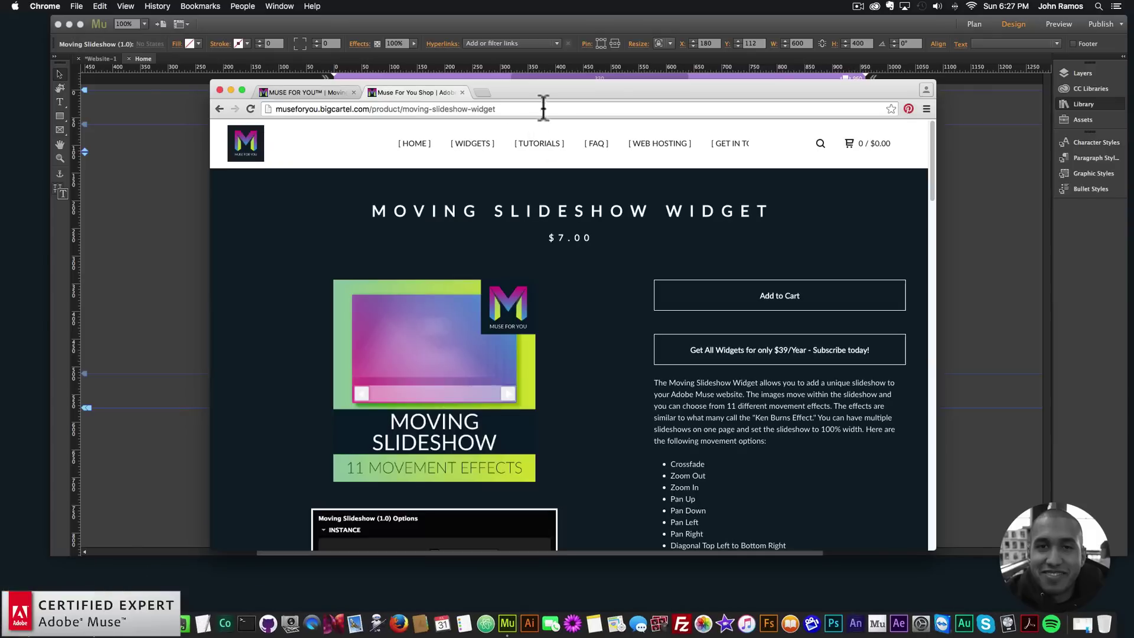
{"action": "left_click", "coordinate": [480, 93]}
{"action": "type", "text": "ib"}
{"action": "key", "text": "BackSpace"}
{"action": "key", "text": "BackSpace"}
{"action": "type", "text": "birme.net"}
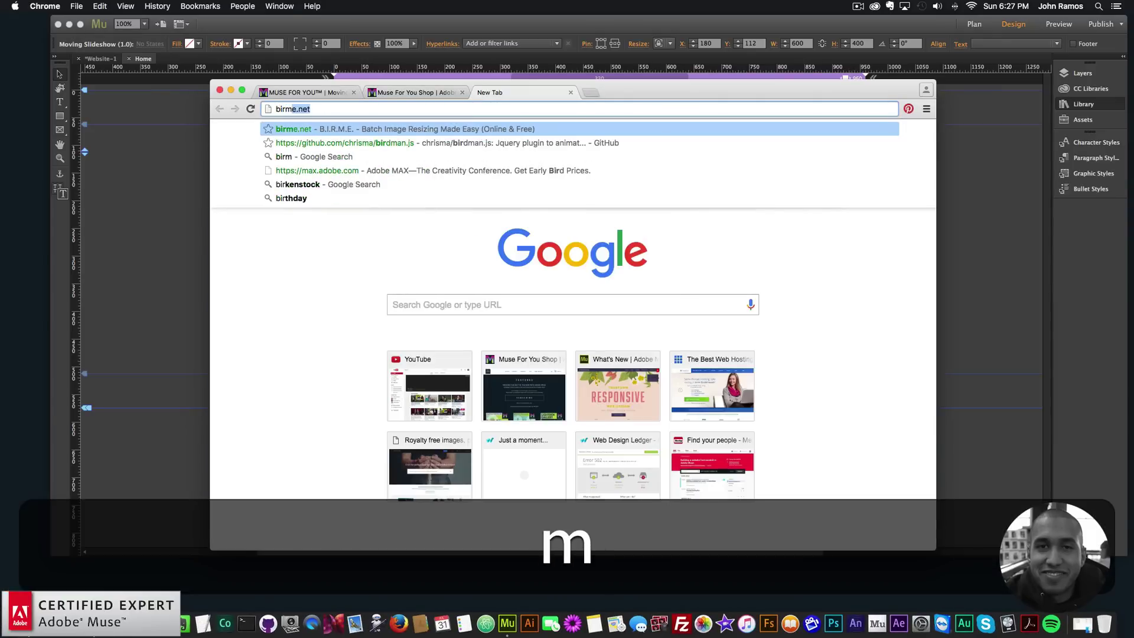
{"action": "key", "text": "Return"}
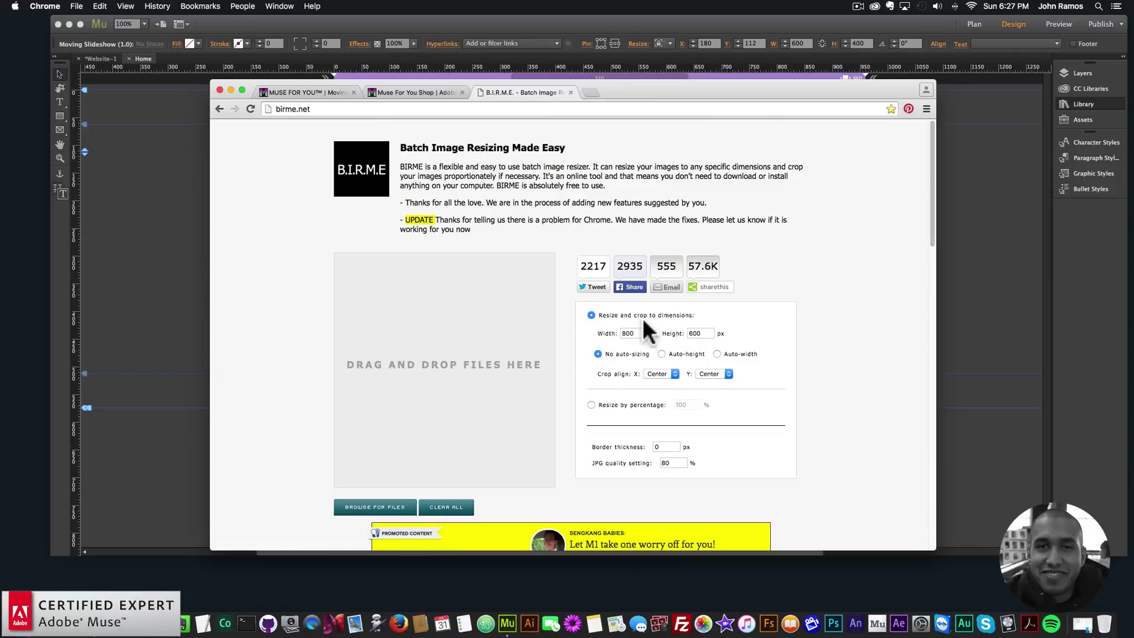
Set the resize and crop dimensions to a width of 2048 px and a height of 2048 px.
{"action": "double_click", "coordinate": [628, 333]}
{"action": "type", "text": "2048"}
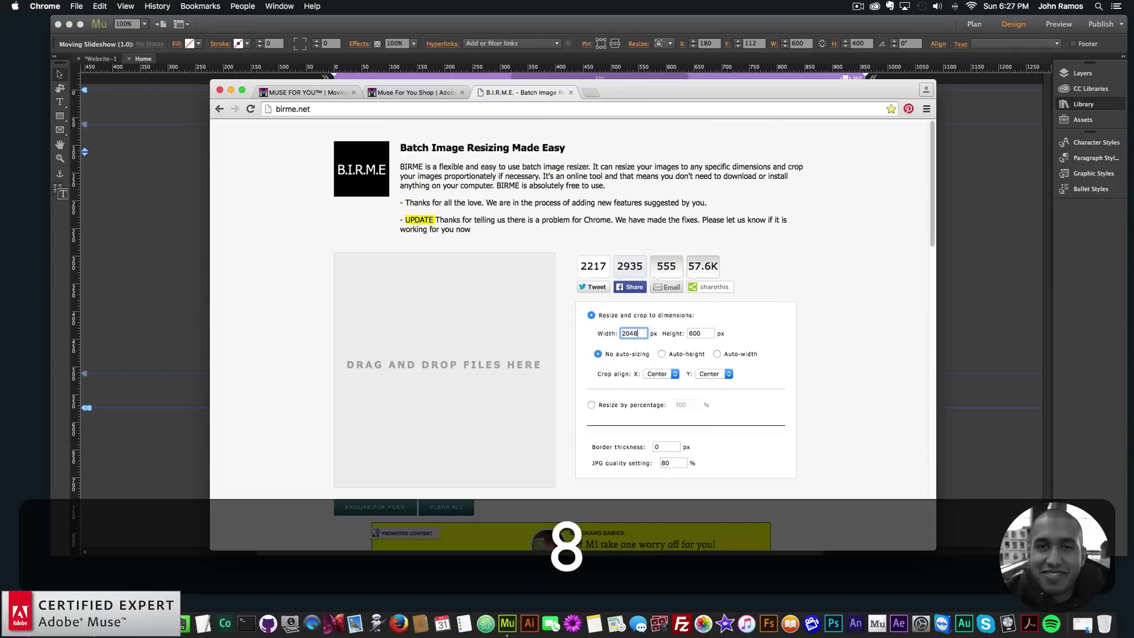
{"action": "key", "text": "Tab"}
{"action": "type", "text": "2048"}
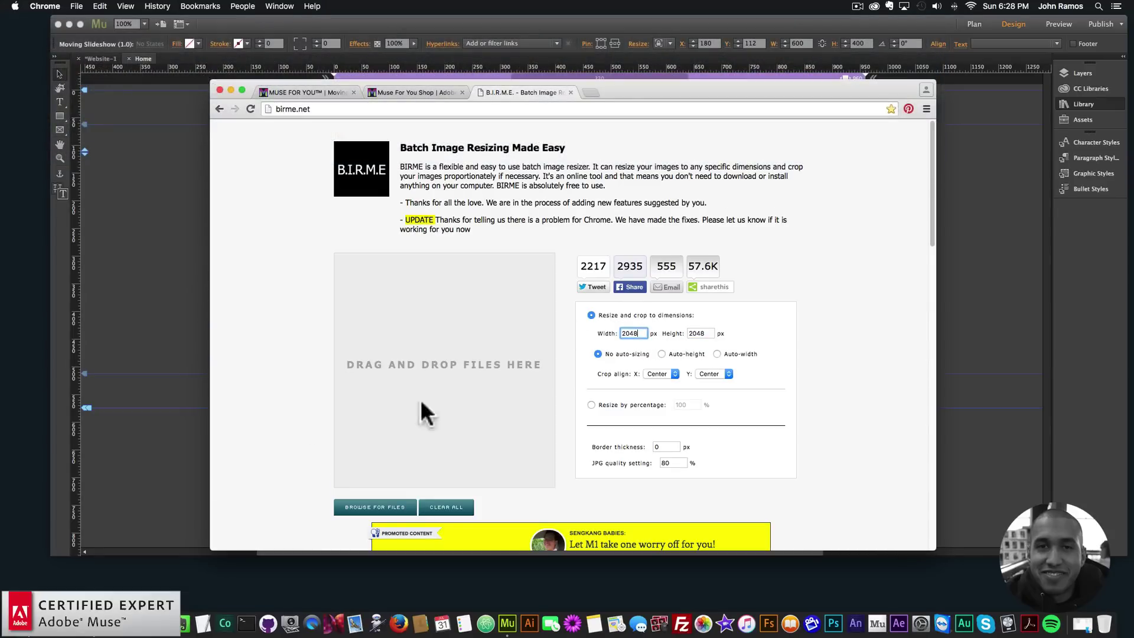
Switch to the Finder window of the images folder and move it clear of the image resizer's drop area.
{"action": "left_click", "coordinate": [160, 623]}
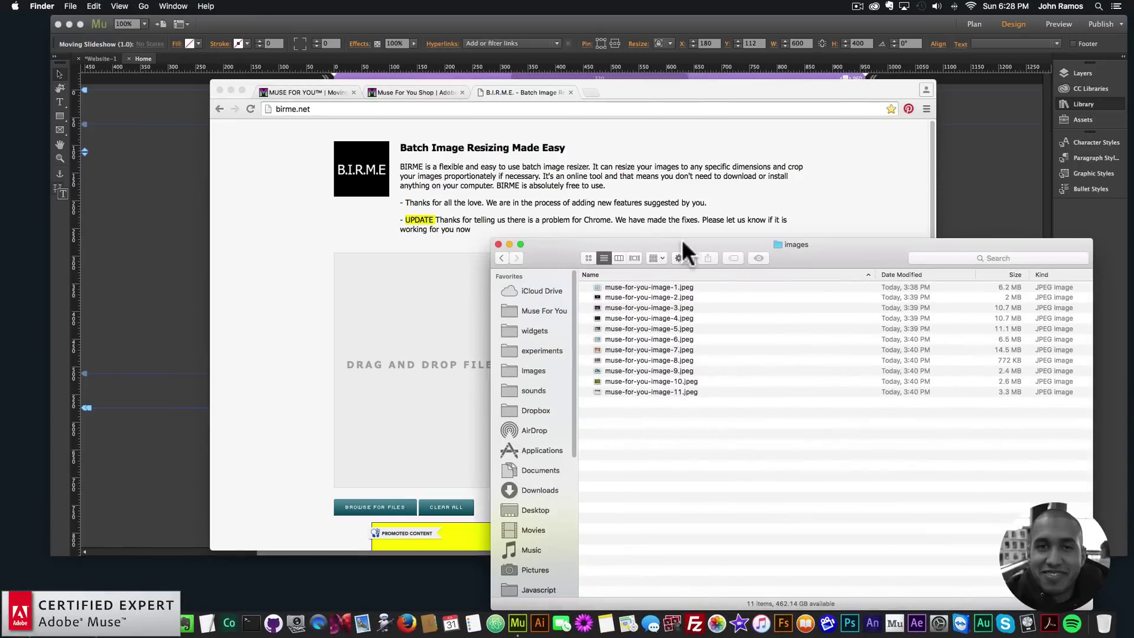
{"action": "left_click_drag", "start_coordinate": [682, 243], "coordinate": [915, 293]}
{"action": "left_click_drag", "start_coordinate": [897, 455], "coordinate": [636, 260]}
{"action": "left_click", "coordinate": [889, 507]}
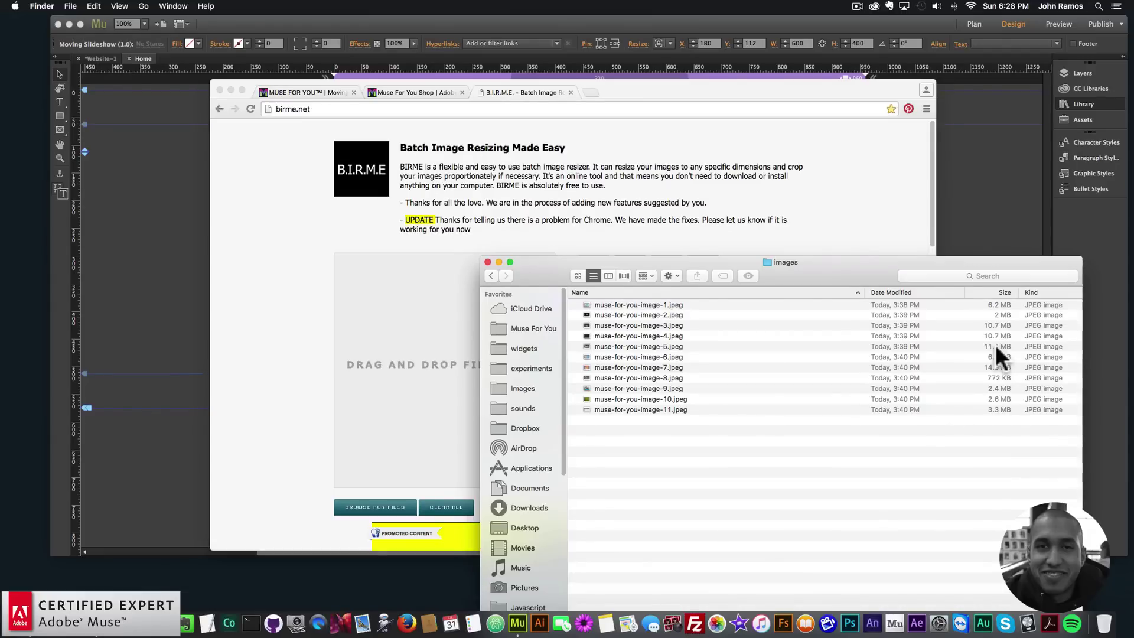
{"action": "left_click_drag", "start_coordinate": [573, 267], "coordinate": [731, 291]}
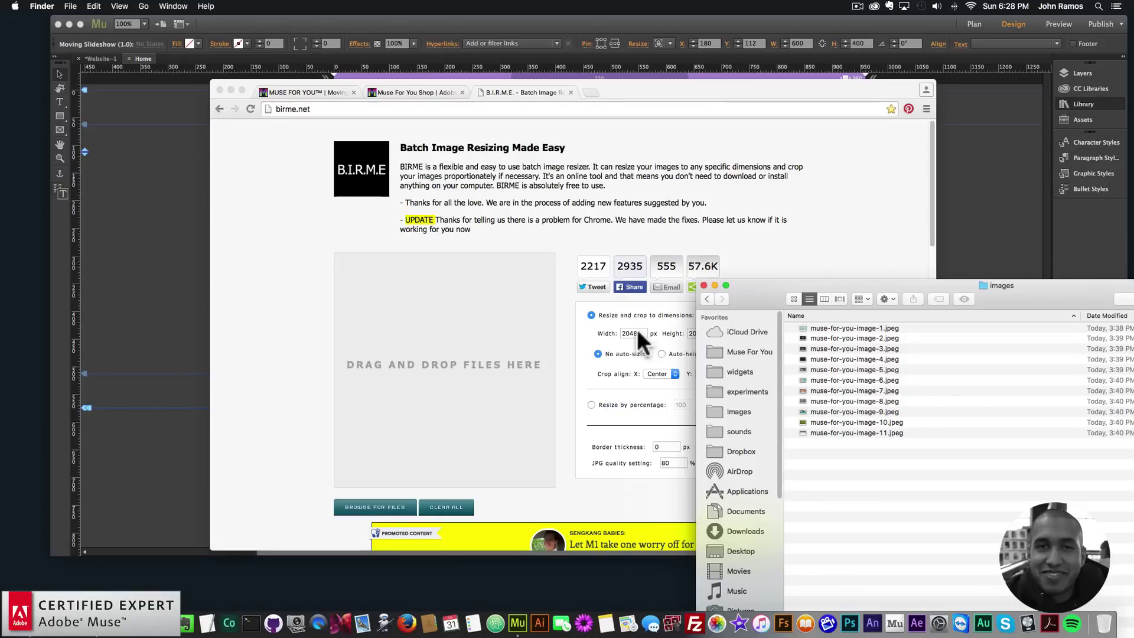
Check the file info of muse-for-you-image-5.jpeg for its dimensions and close the info window.
{"action": "left_click_drag", "start_coordinate": [767, 292], "coordinate": [669, 202]}
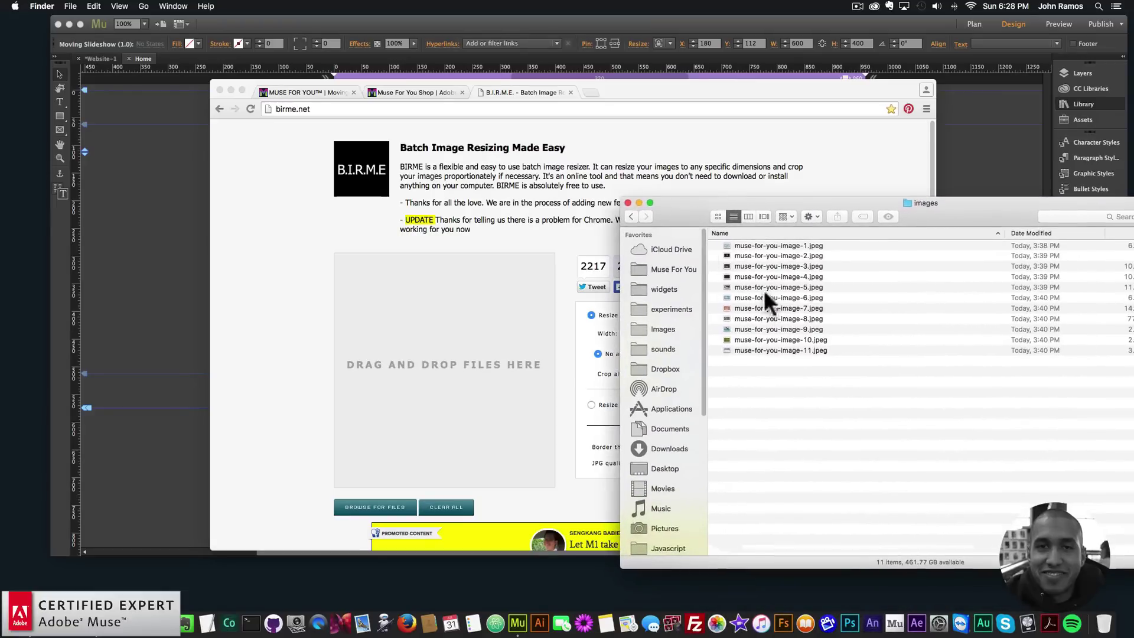
{"action": "right_click", "coordinate": [764, 287]}
{"action": "left_click", "coordinate": [798, 332]}
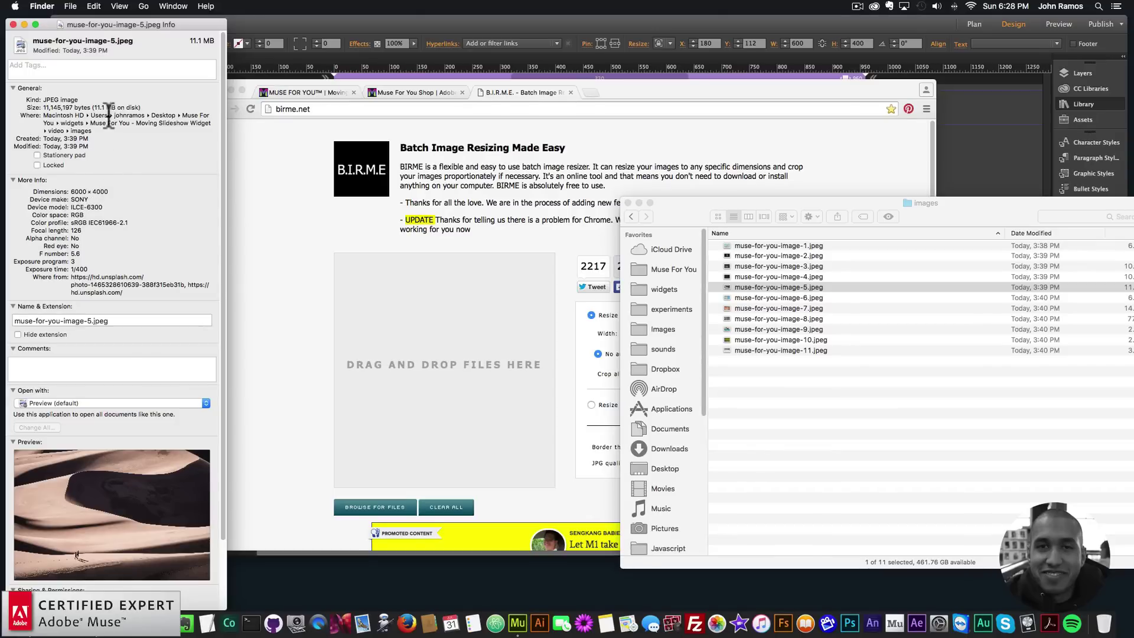
{"action": "left_click", "coordinate": [24, 25]}
{"action": "left_click", "coordinate": [671, 194]}
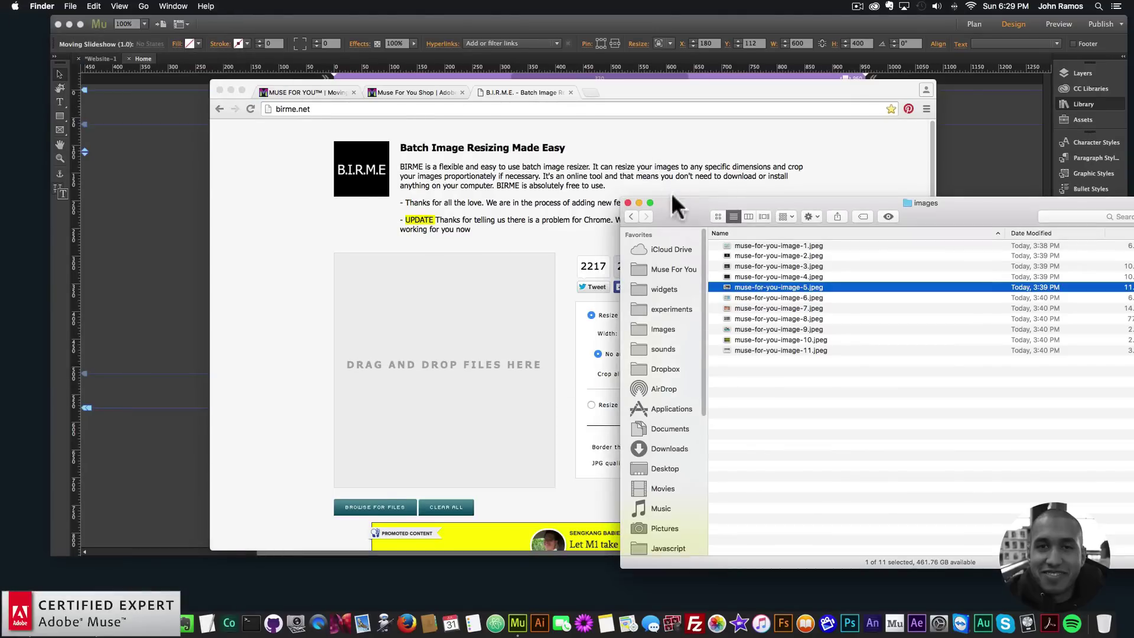
Add all muse-for-you-image JPEGs, 1 to 11, to the batch resizer in Chrome and check their cropped previews.
{"action": "left_click_drag", "start_coordinate": [671, 193], "coordinate": [846, 239]}
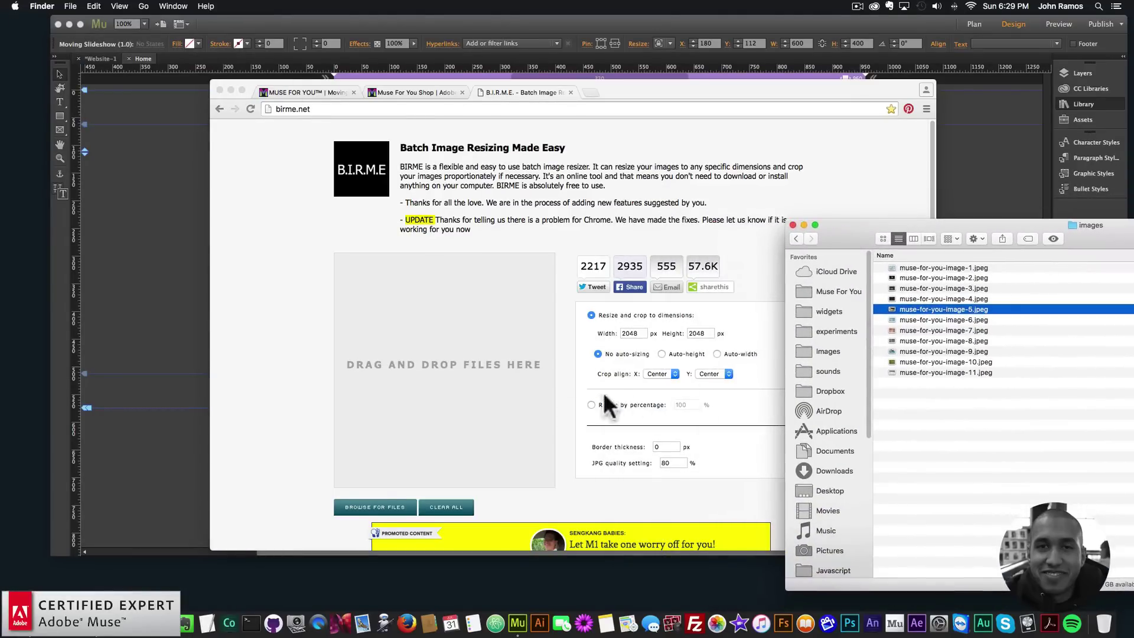
{"action": "left_click_drag", "start_coordinate": [972, 425], "coordinate": [792, 152]}
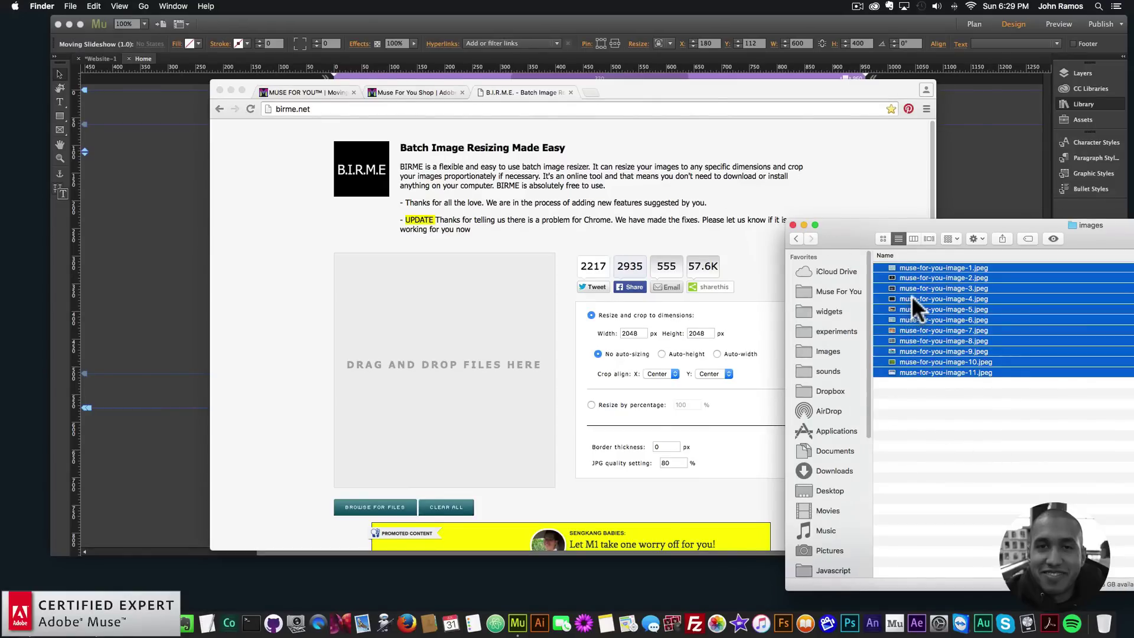
{"action": "left_click_drag", "start_coordinate": [924, 295], "coordinate": [417, 310]}
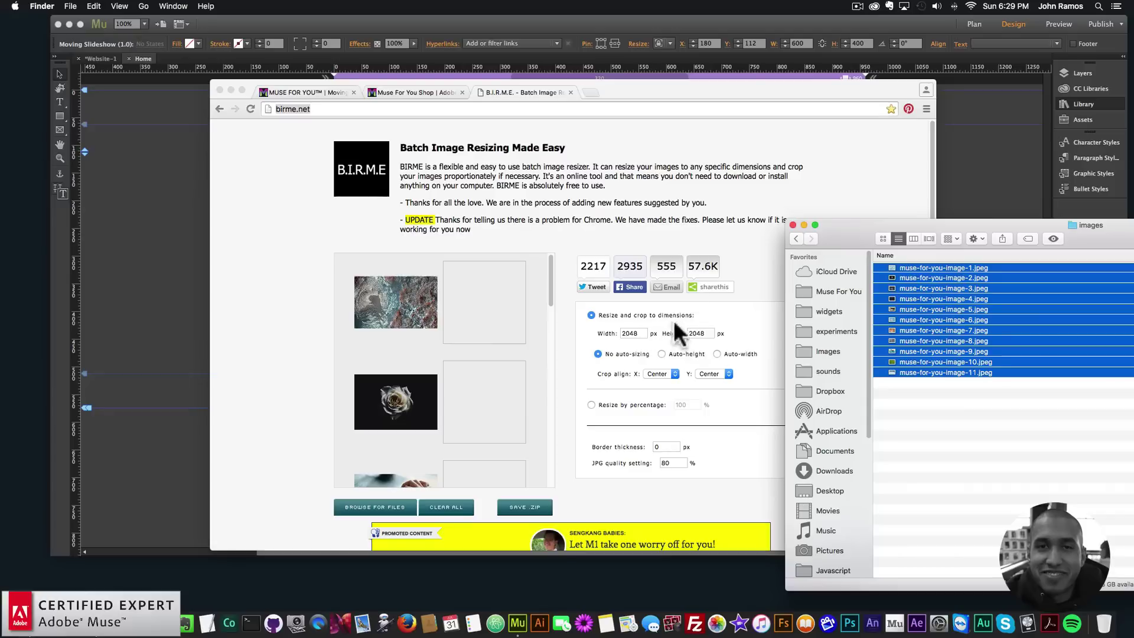
{"action": "left_click", "coordinate": [747, 240]}
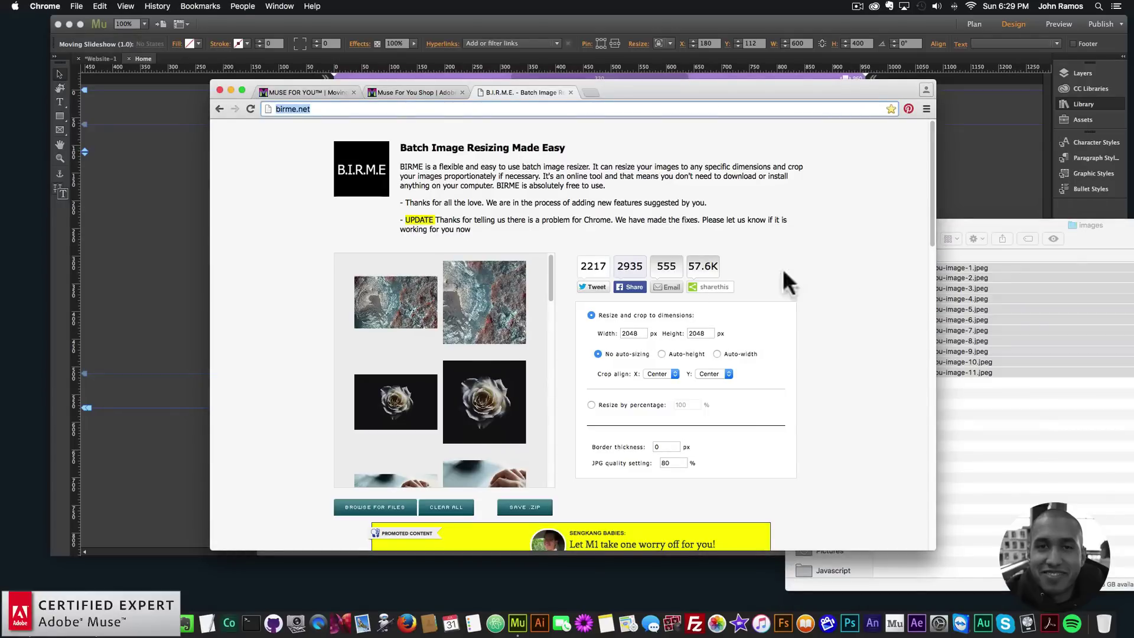
{"action": "scroll", "coordinate": [549, 301], "scroll_direction": "down", "scroll_amount": 2}
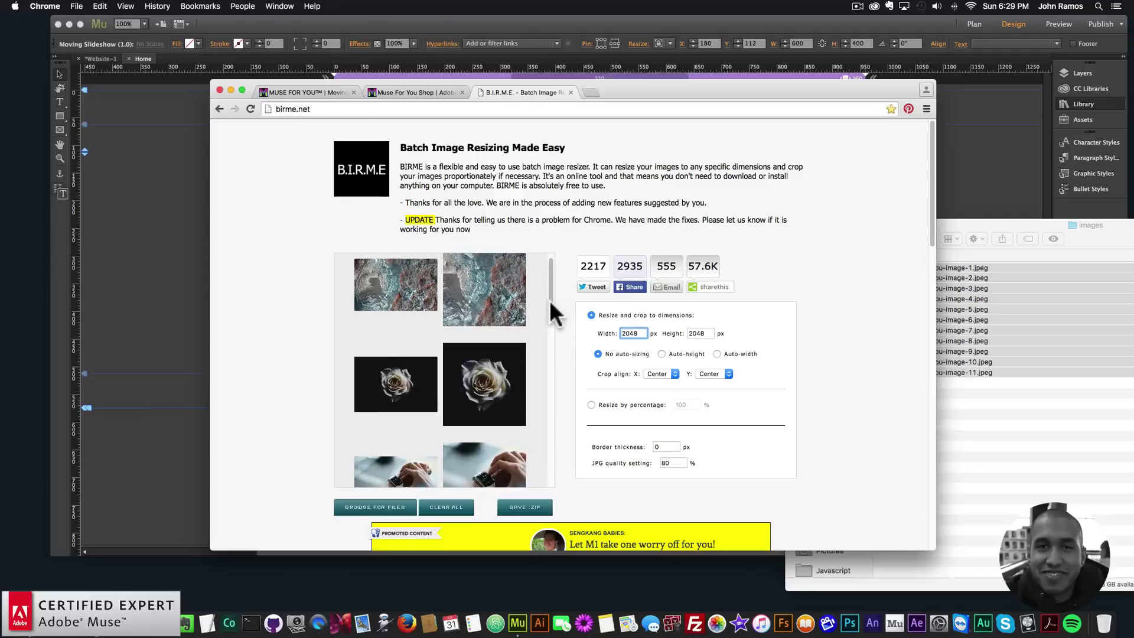
{"action": "left_click_drag", "start_coordinate": [549, 300], "coordinate": [542, 261]}
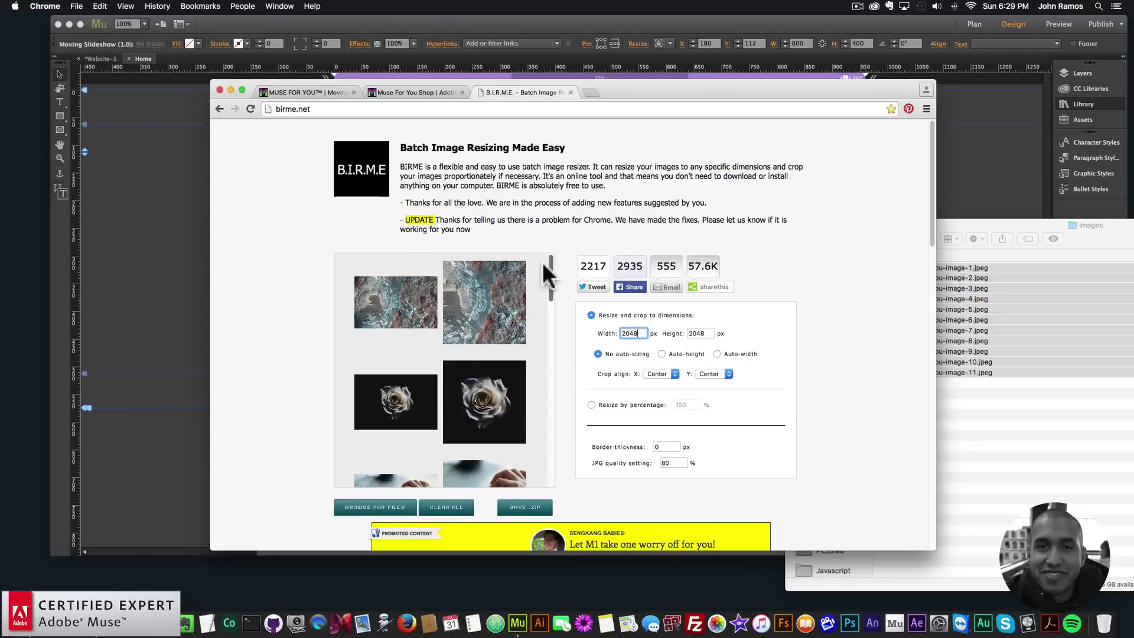
Save the resized images as a ZIP archive and move it into the images folder in Finder.
{"action": "left_click", "coordinate": [518, 511]}
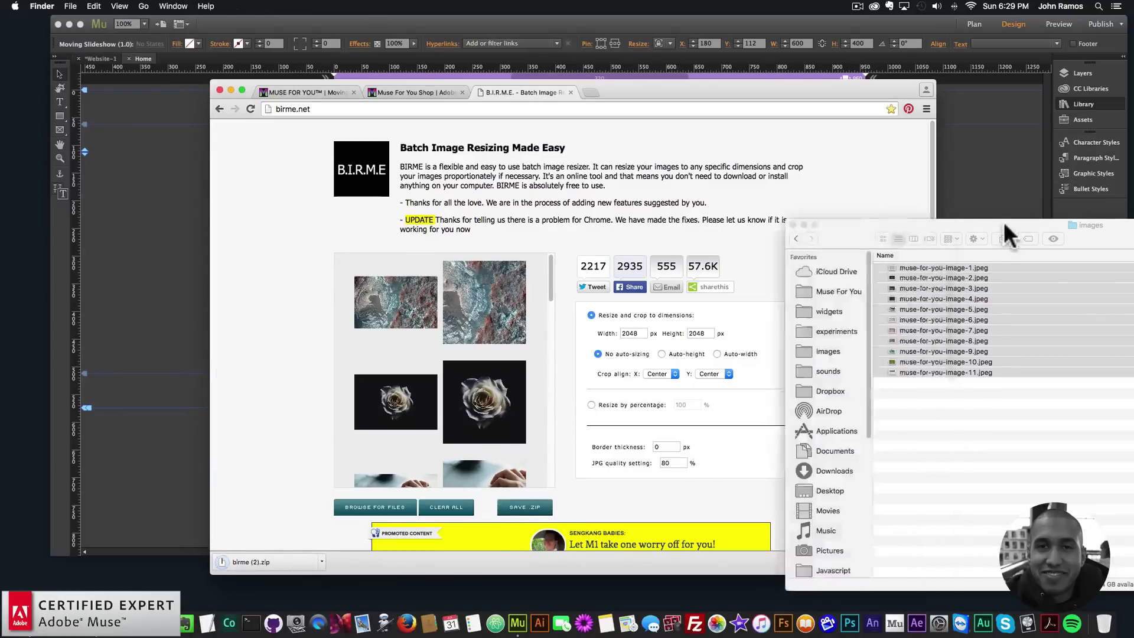
{"action": "left_click_drag", "start_coordinate": [1004, 222], "coordinate": [623, 180]}
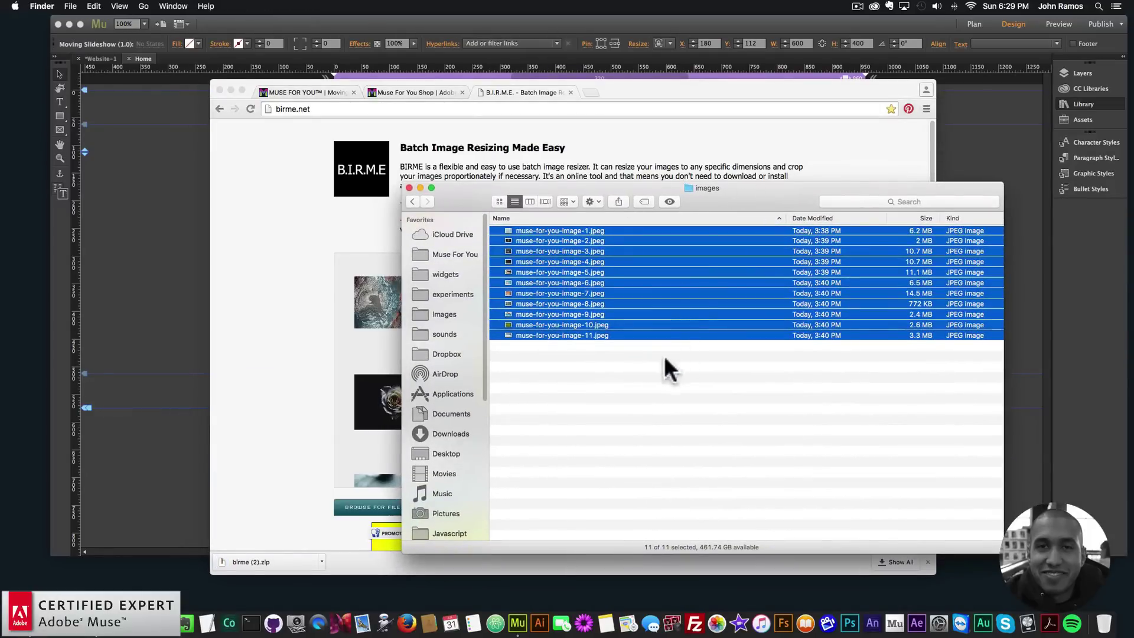
{"action": "left_click", "coordinate": [641, 361]}
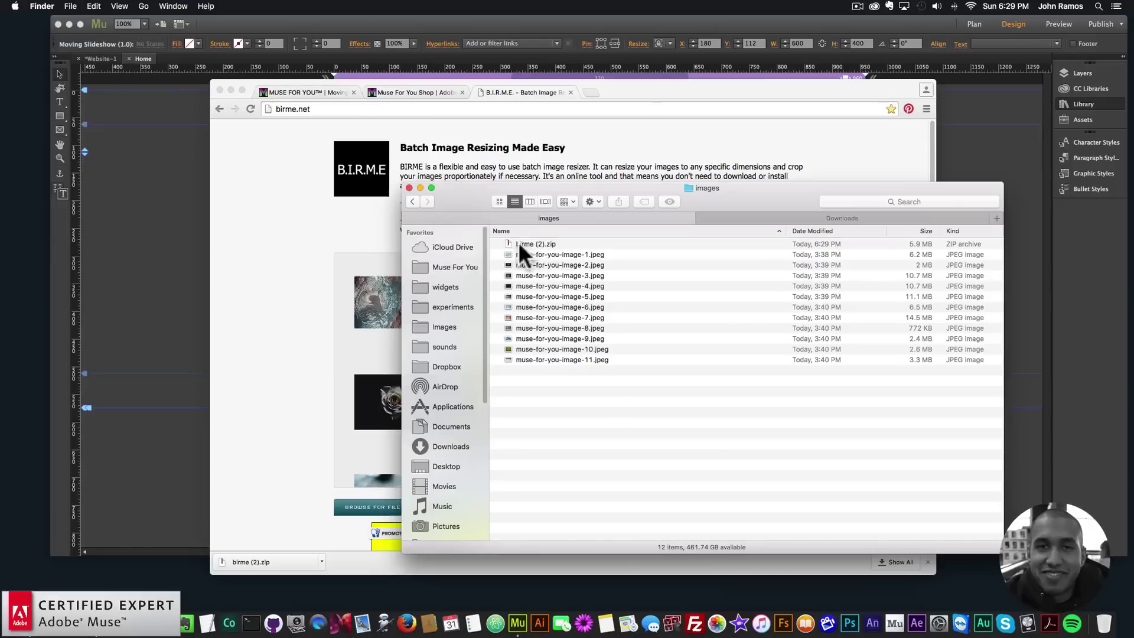
Extract birme (2).zip in the images folder and open the extracted birme (2) folder.
{"action": "double_click", "coordinate": [520, 242]}
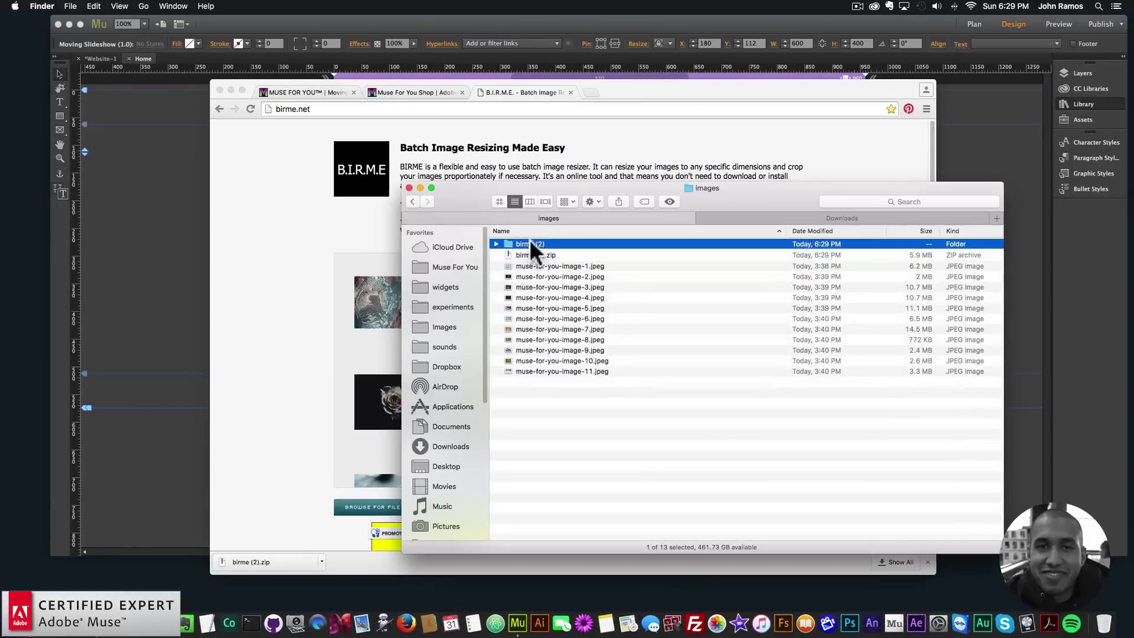
{"action": "double_click", "coordinate": [529, 242]}
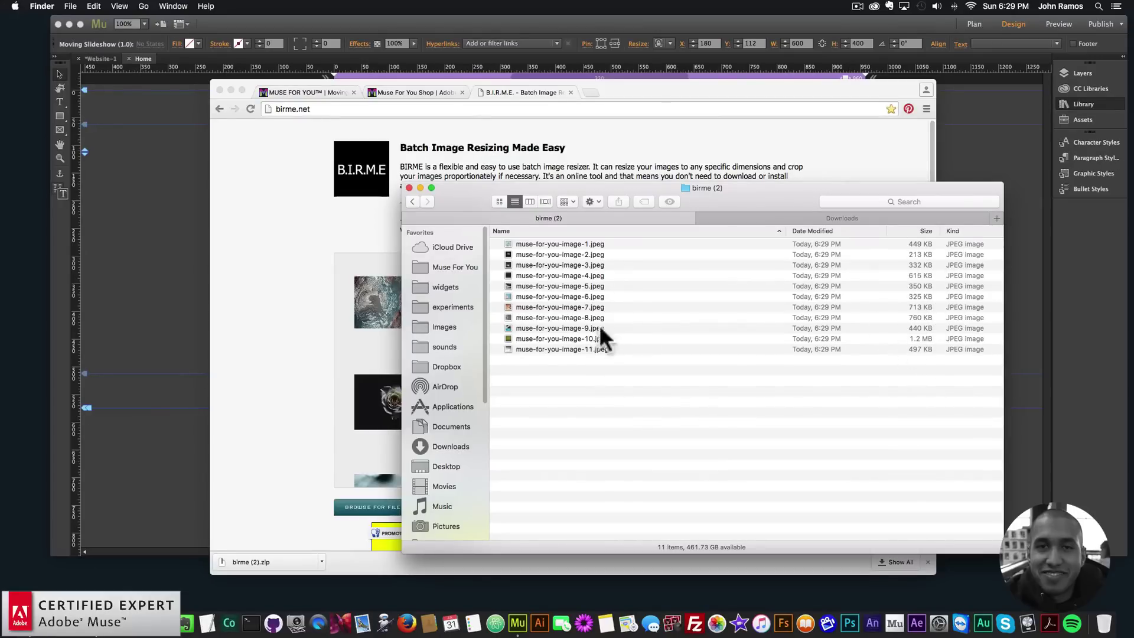
{"action": "left_click", "coordinate": [583, 337]}
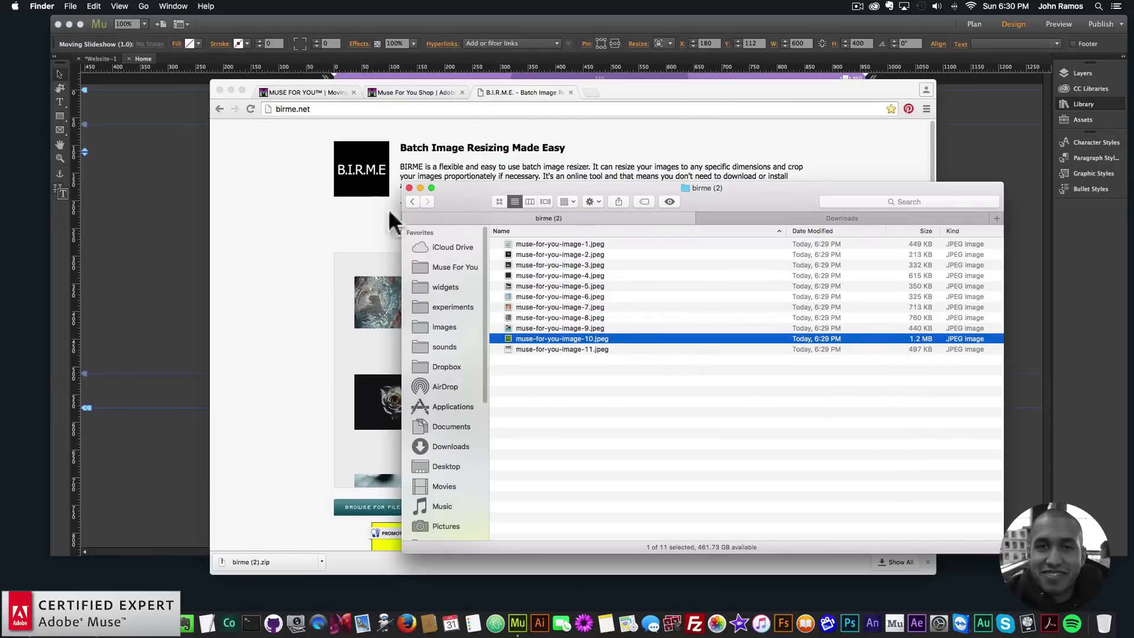
Switch to Adobe Muse, open the Moving Slideshow widget's options and expand the Image 1 settings.
{"action": "left_click", "coordinate": [231, 89]}
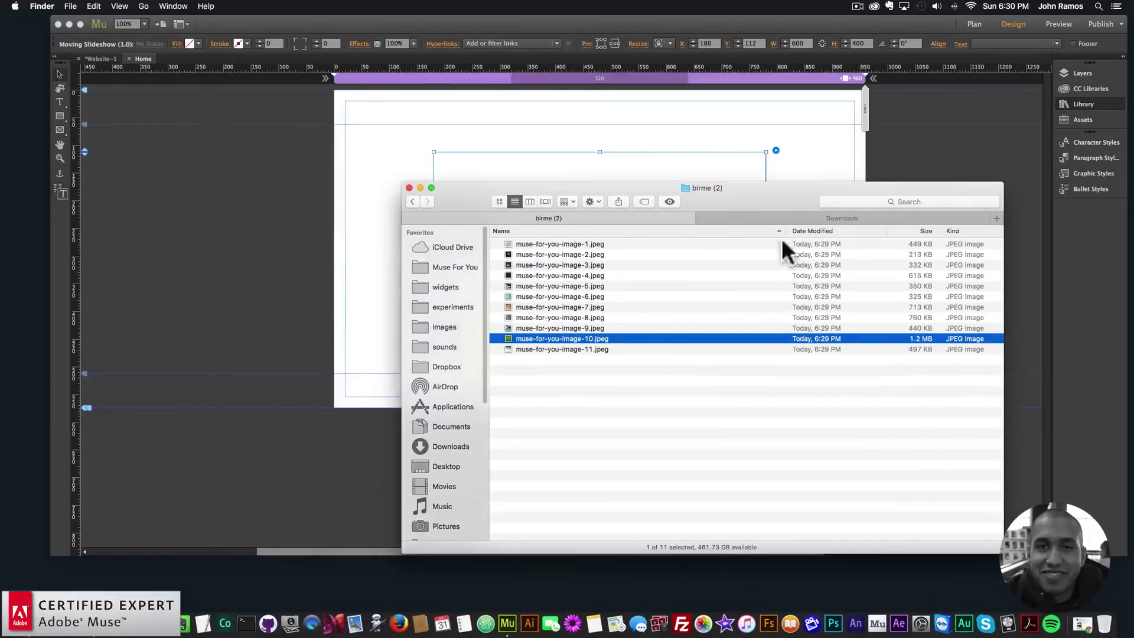
{"action": "left_click_drag", "start_coordinate": [754, 193], "coordinate": [785, 239]}
{"action": "left_click", "coordinate": [791, 175]}
{"action": "left_click", "coordinate": [776, 150]}
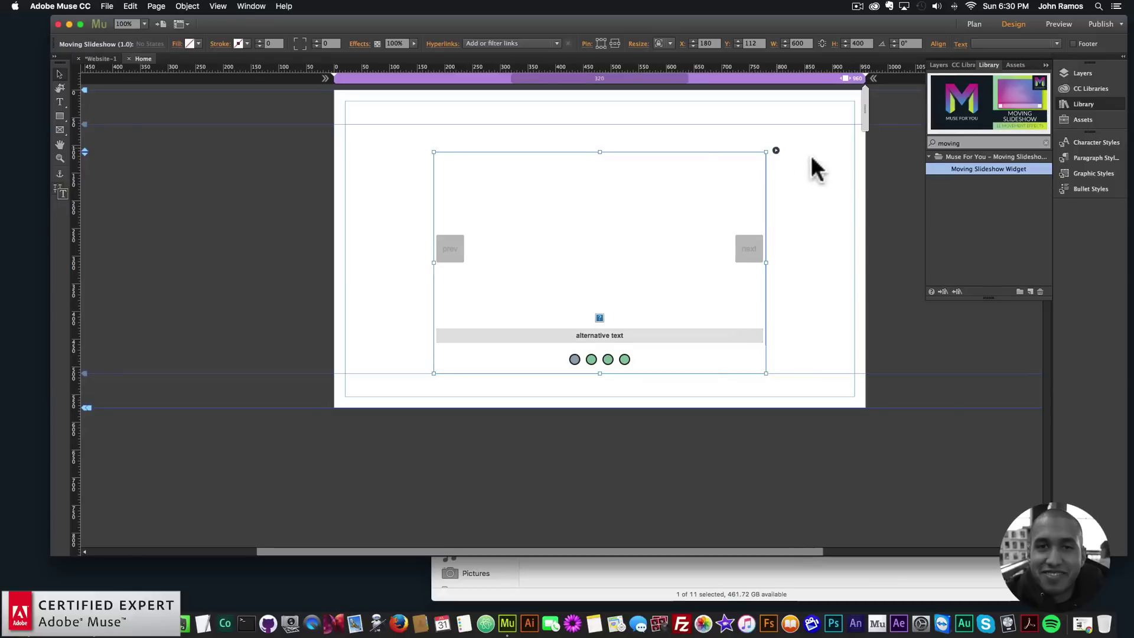
{"action": "left_click", "coordinate": [807, 253]}
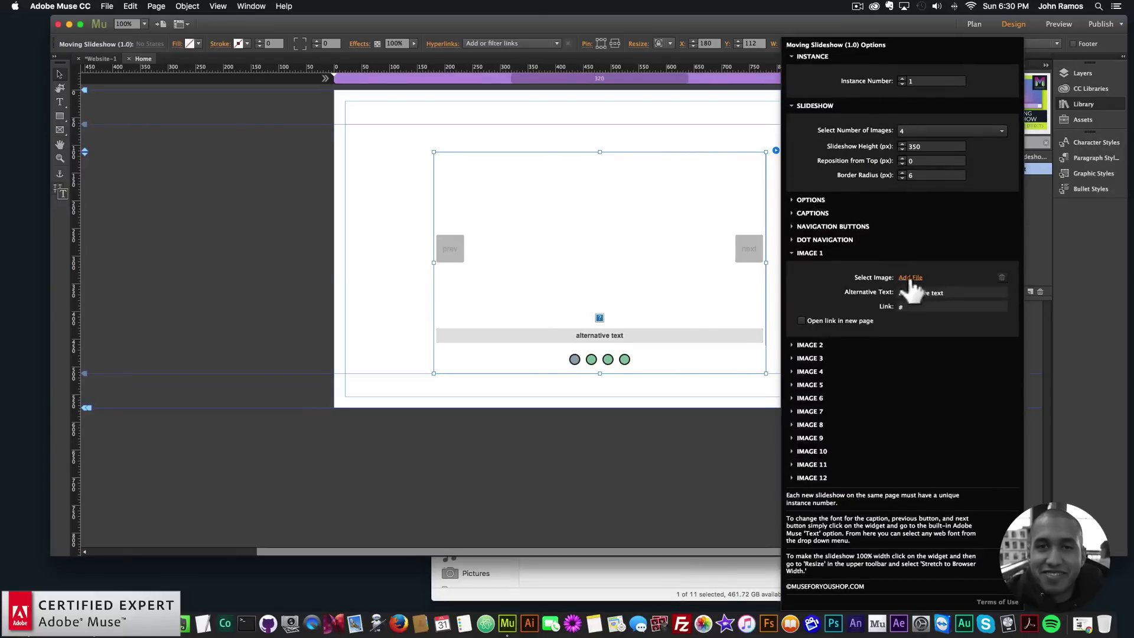
Review the choices available for the slideshow's number of images.
{"action": "left_click", "coordinate": [909, 277]}
{"action": "left_click", "coordinate": [688, 335]}
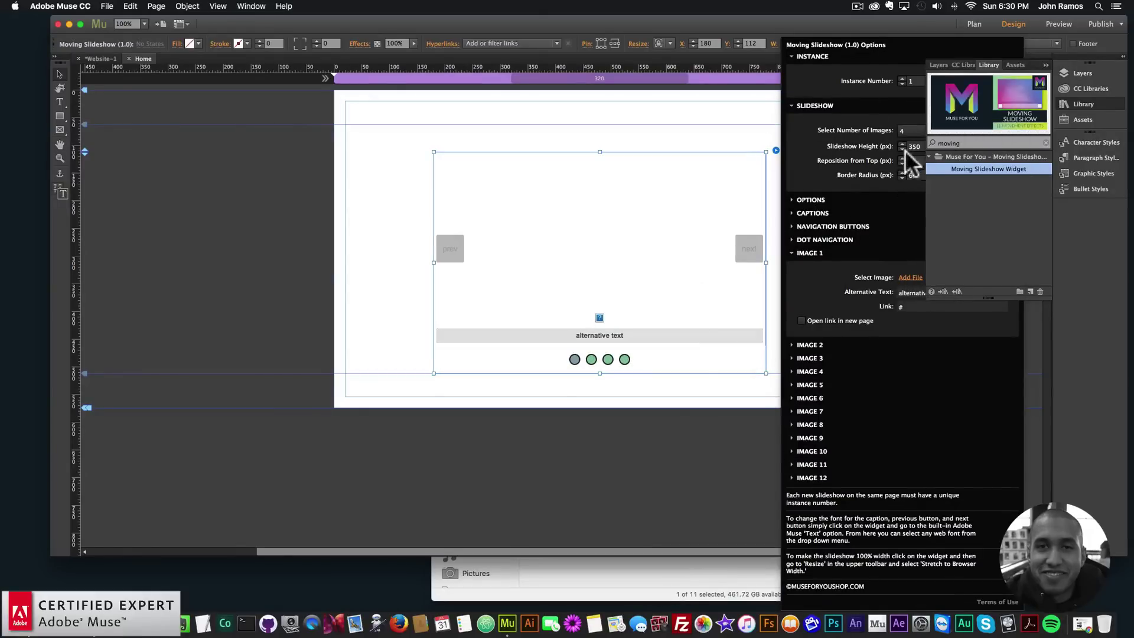
{"action": "left_click", "coordinate": [916, 130]}
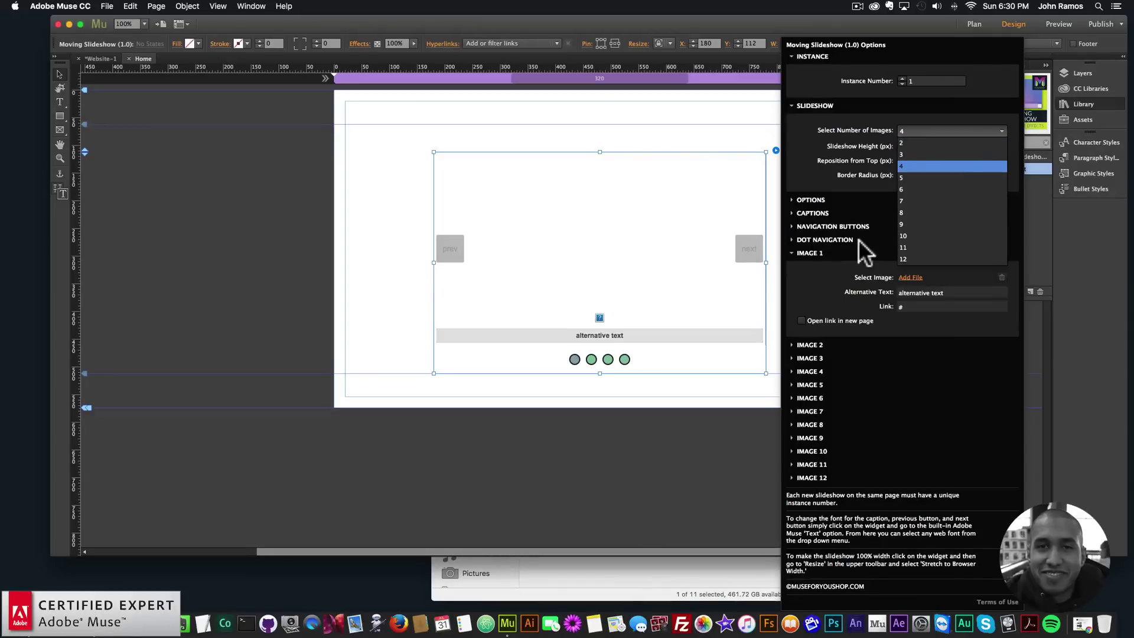
{"action": "left_click", "coordinate": [839, 251]}
Assign muse-for-you-image-1.jpeg to Image 1 and muse-for-you-image-2.jpeg to Image 2 from the birme (2) folder.
{"action": "left_click", "coordinate": [908, 277]}
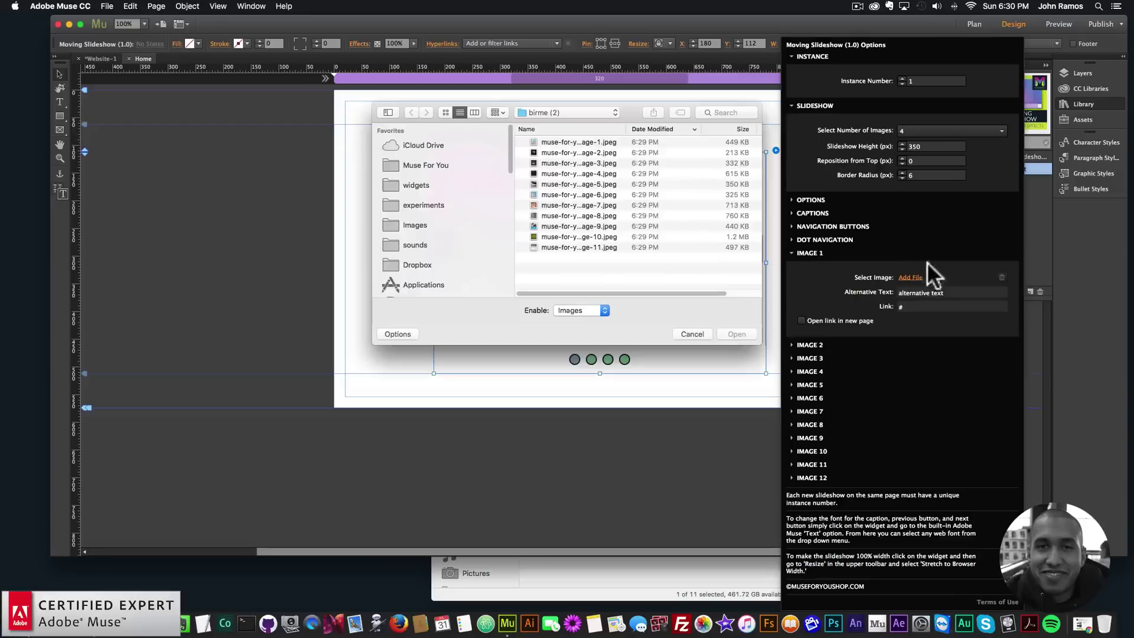
{"action": "double_click", "coordinate": [559, 144]}
{"action": "left_click", "coordinate": [808, 345]}
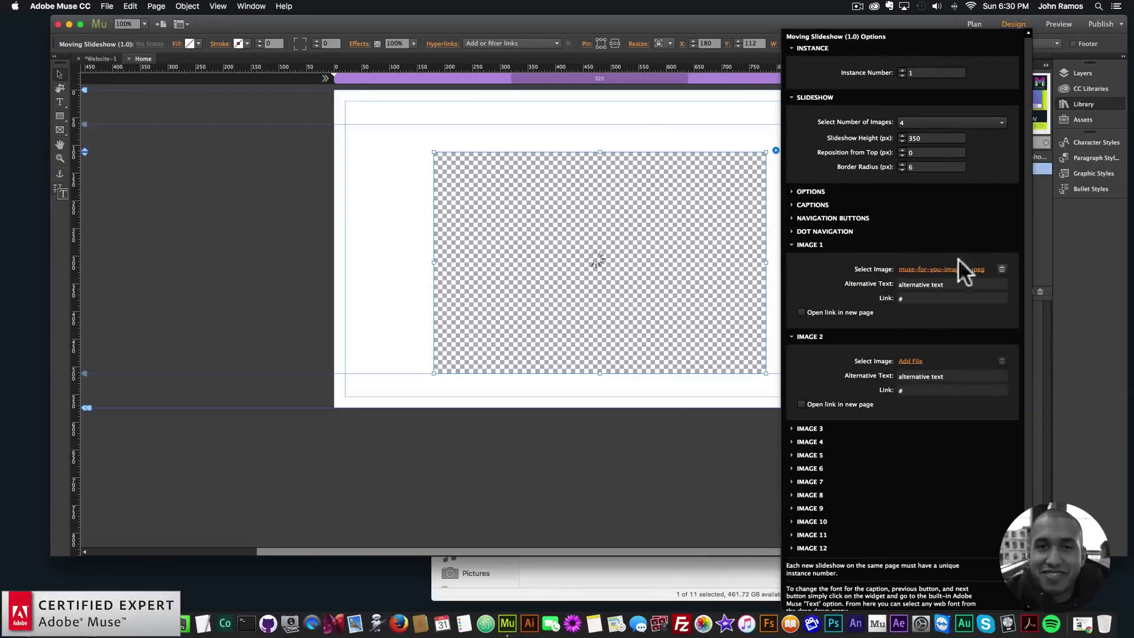
{"action": "left_click", "coordinate": [910, 360]}
{"action": "double_click", "coordinate": [605, 155]}
Assign muse-for-you-image-3.jpeg to Image 3 and muse-for-you-image-4.jpeg to Image 4 of the slideshow.
{"action": "left_click", "coordinate": [807, 428]}
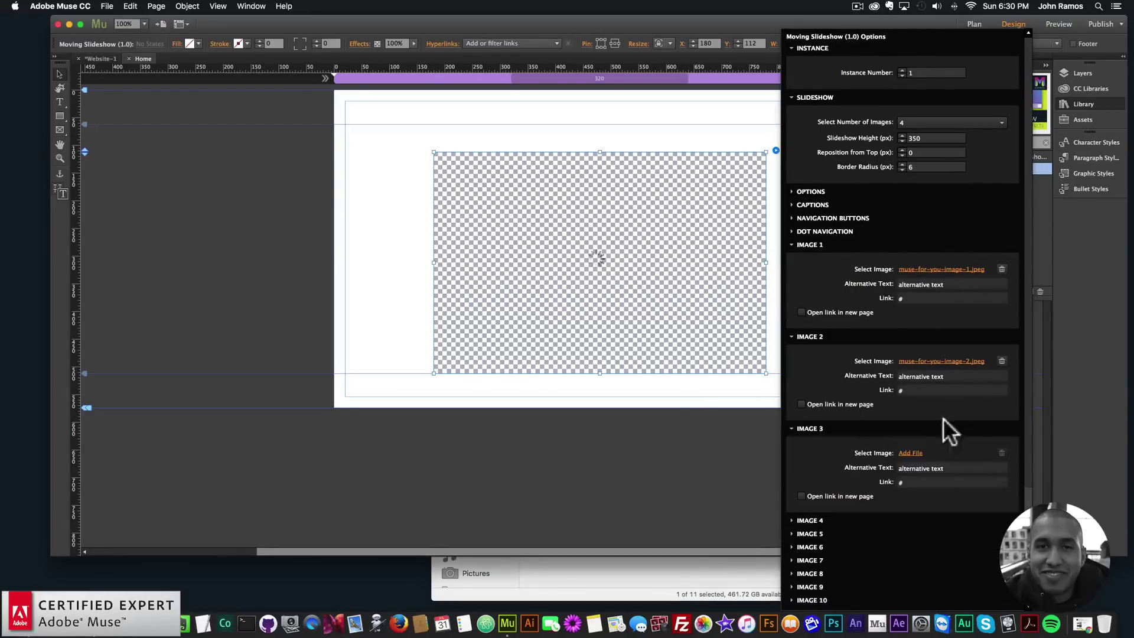
{"action": "left_click", "coordinate": [909, 453]}
{"action": "double_click", "coordinate": [561, 170]}
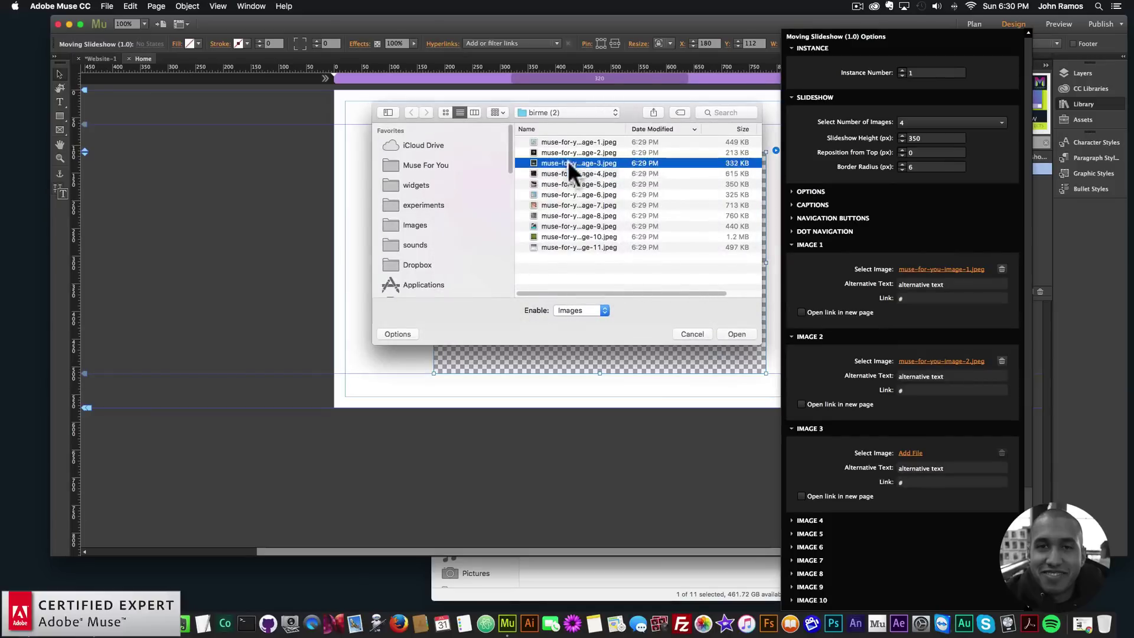
{"action": "left_click", "coordinate": [809, 520]}
{"action": "left_click", "coordinate": [910, 544]}
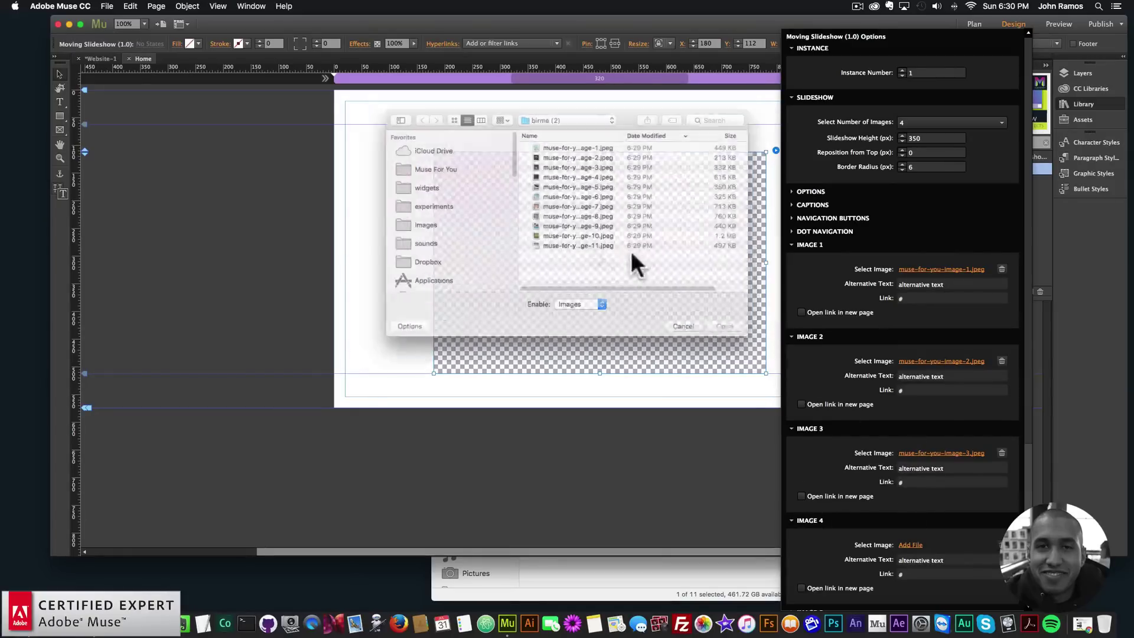
{"action": "double_click", "coordinate": [569, 171]}
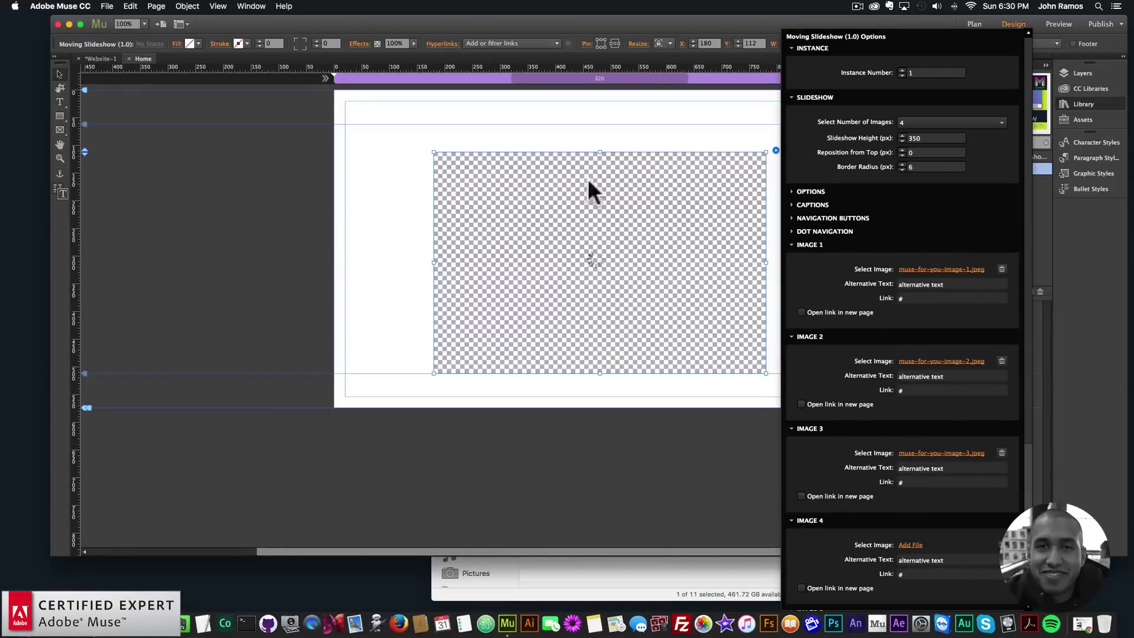
{"action": "left_click", "coordinate": [808, 244]}
{"action": "left_click", "coordinate": [813, 245]}
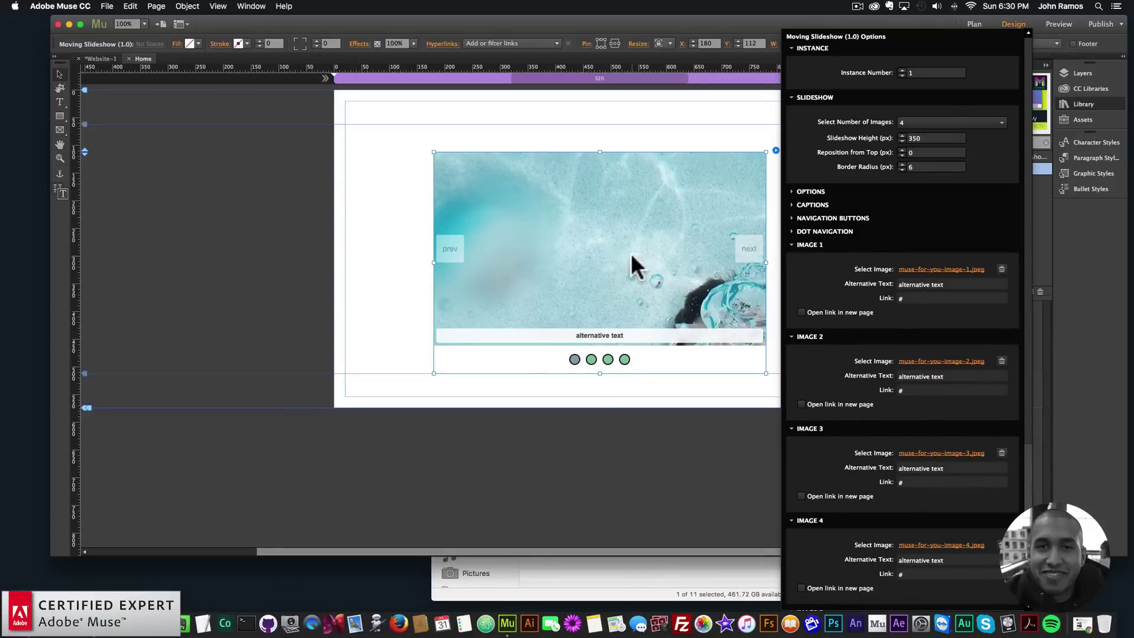
Move the slideshow up the page to X 180, Y 62 and preview the page in the browser.
{"action": "left_click", "coordinate": [631, 253]}
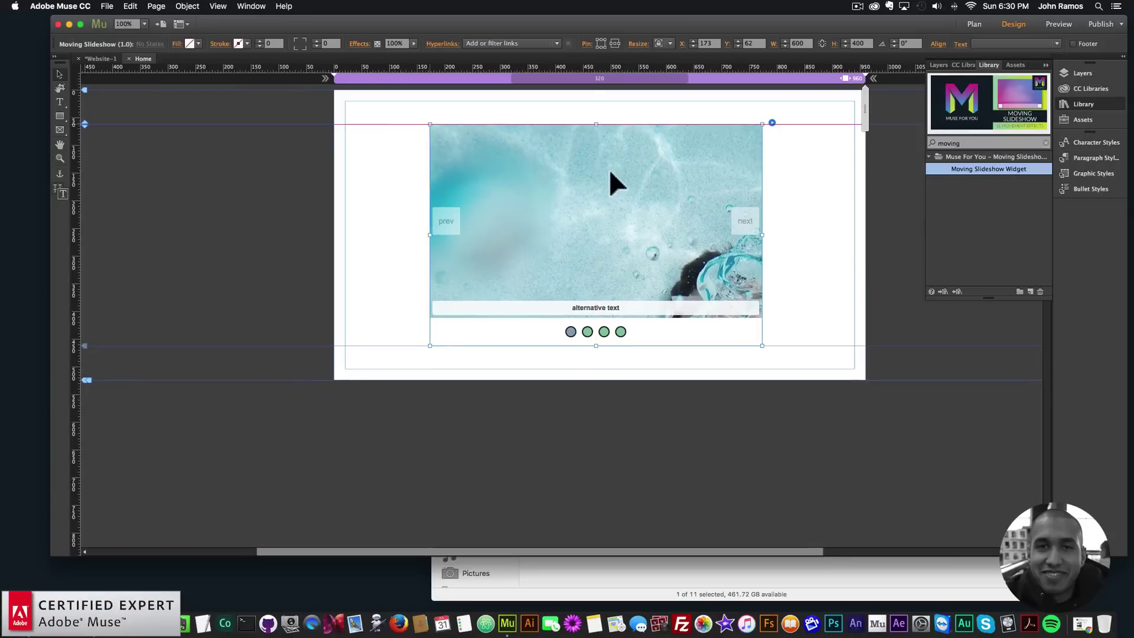
{"action": "left_click", "coordinate": [366, 198]}
{"action": "left_click", "coordinate": [107, 6]}
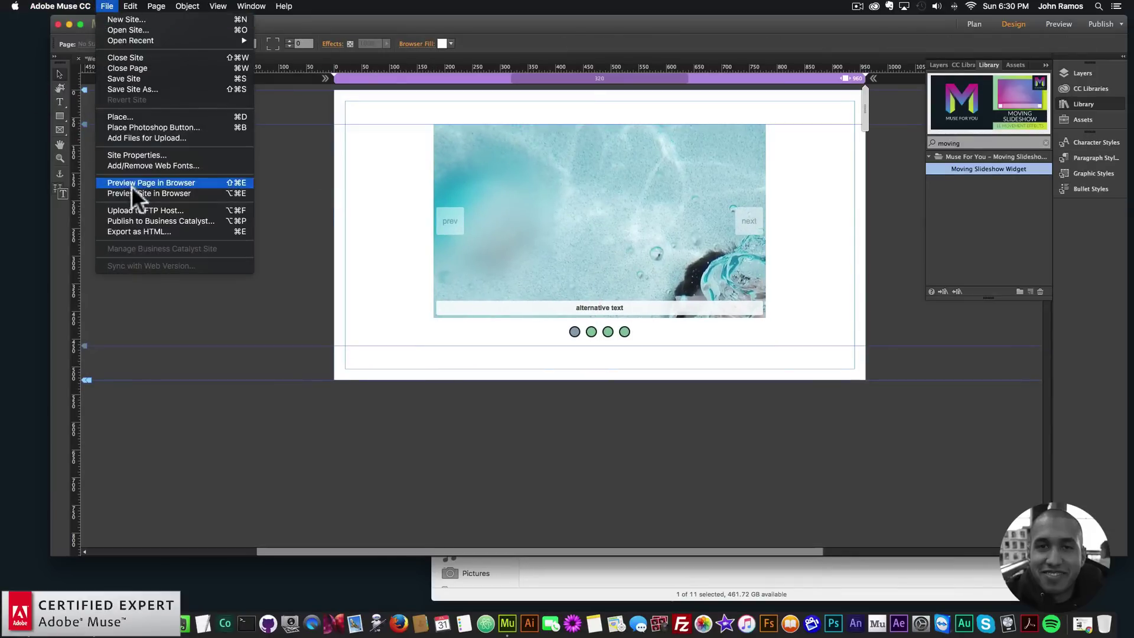
{"action": "left_click", "coordinate": [184, 183]}
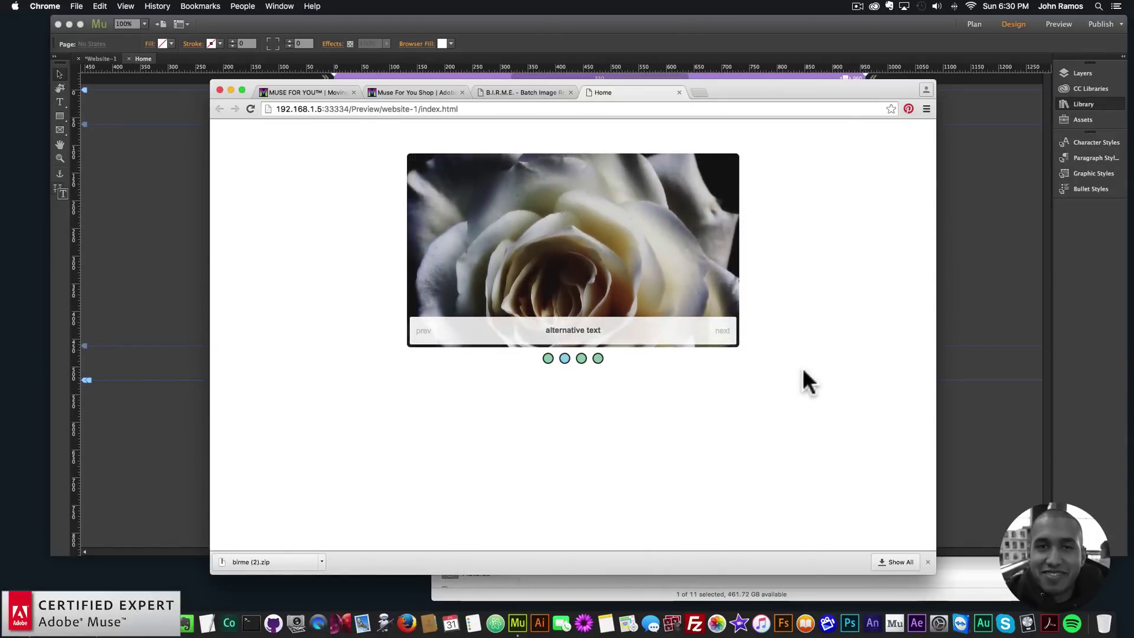
In Muse, paste a copy of the slideshow below the original at X 180, Y 561 and set its instance number to 2.
{"action": "left_click", "coordinate": [204, 263]}
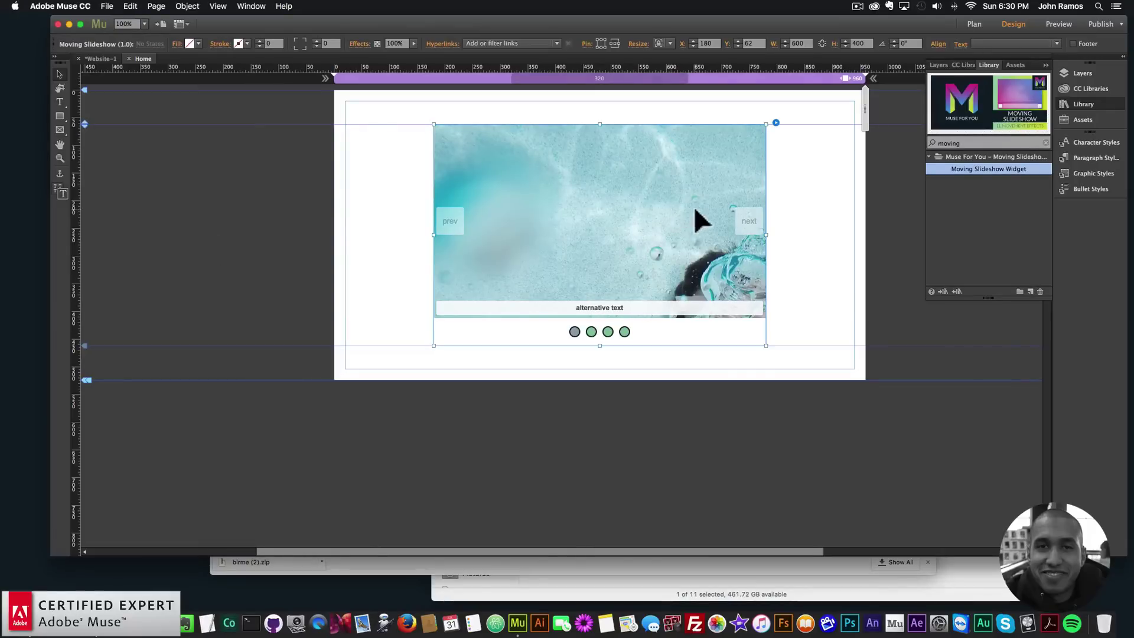
{"action": "key", "text": "super+c"}
{"action": "key", "text": "super+v"}
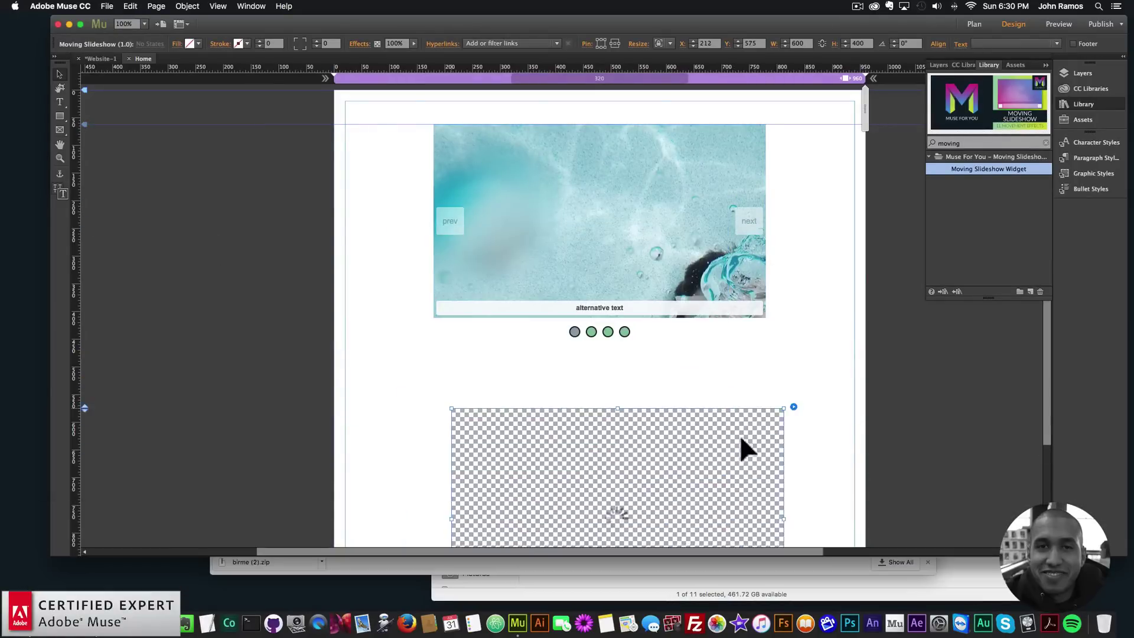
{"action": "left_click_drag", "start_coordinate": [741, 438], "coordinate": [720, 430]}
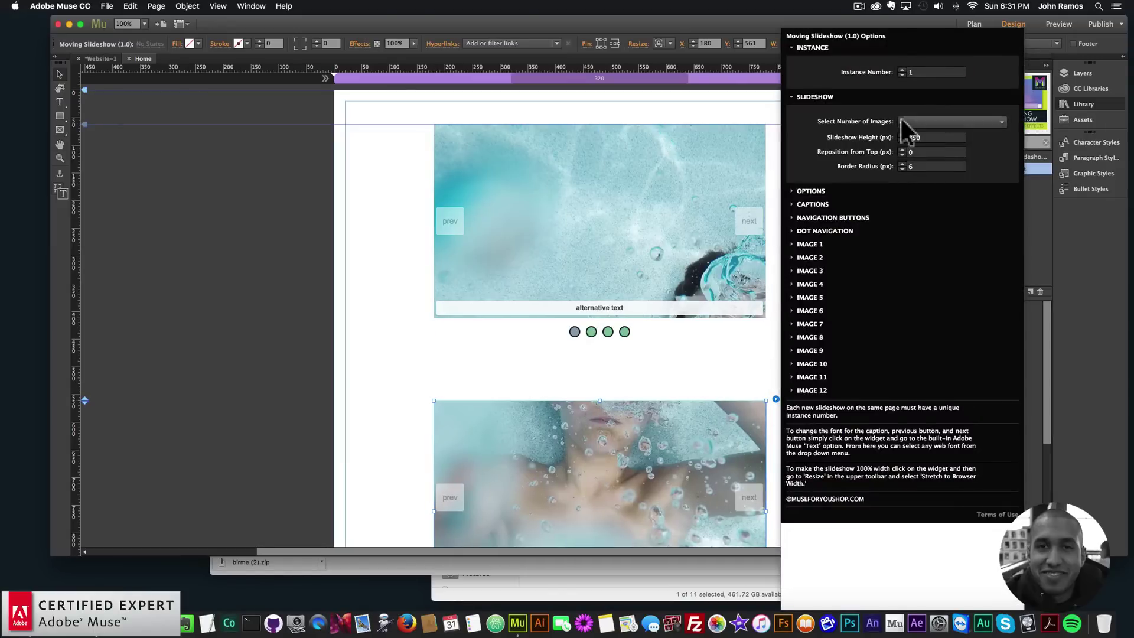
{"action": "left_click", "coordinate": [902, 69]}
{"action": "key", "text": "Return"}
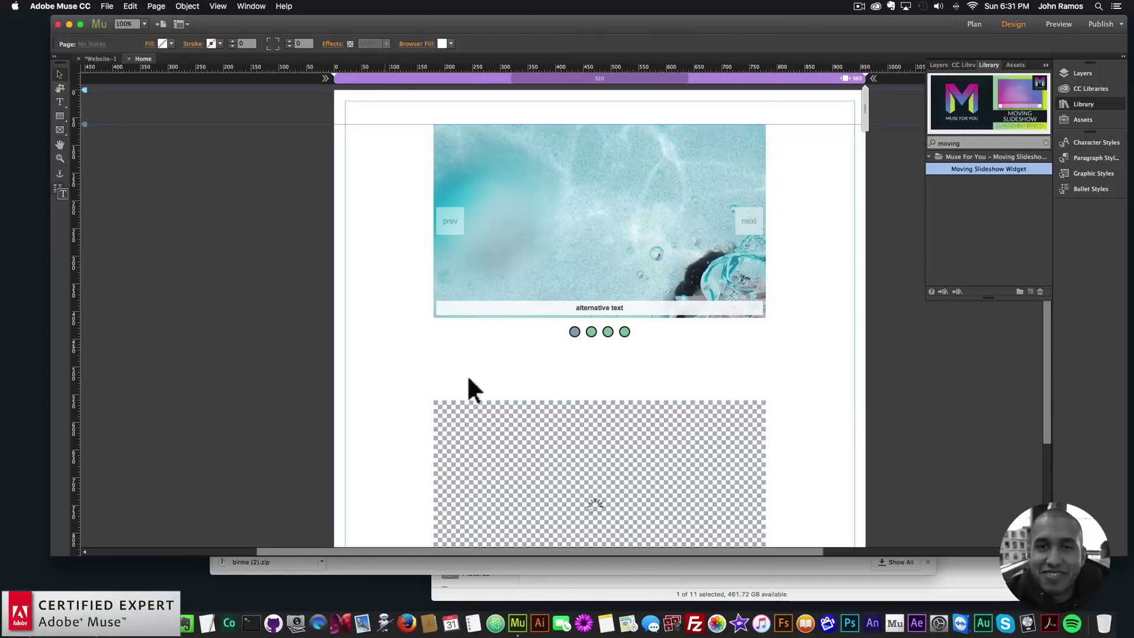
Replace Image 1 of the second slideshow with muse-for-you-image-6.jpeg.
{"action": "left_click", "coordinate": [775, 398]}
{"action": "scroll", "coordinate": [840, 379], "scroll_direction": "down", "scroll_amount": 1}
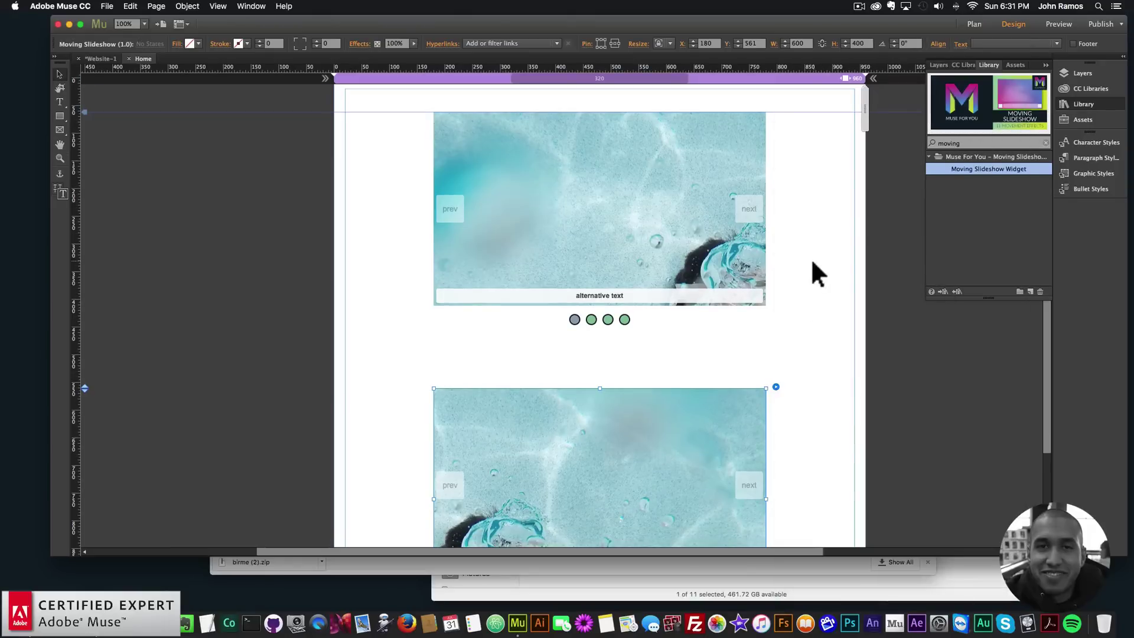
{"action": "left_click", "coordinate": [775, 387]}
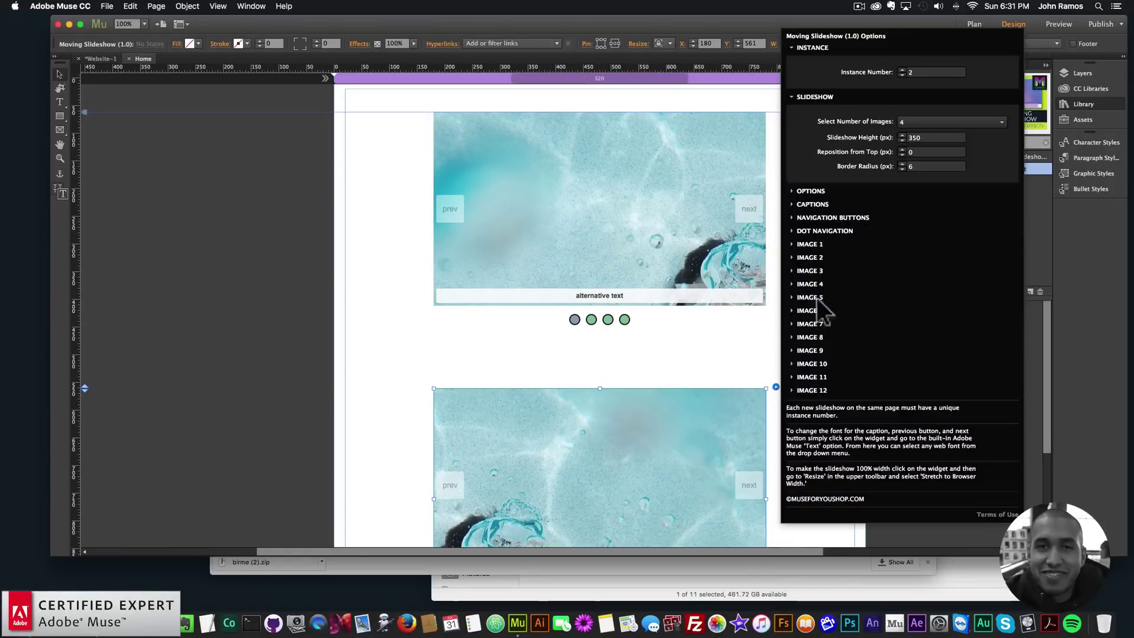
{"action": "left_click", "coordinate": [809, 252]}
{"action": "left_click", "coordinate": [921, 277]}
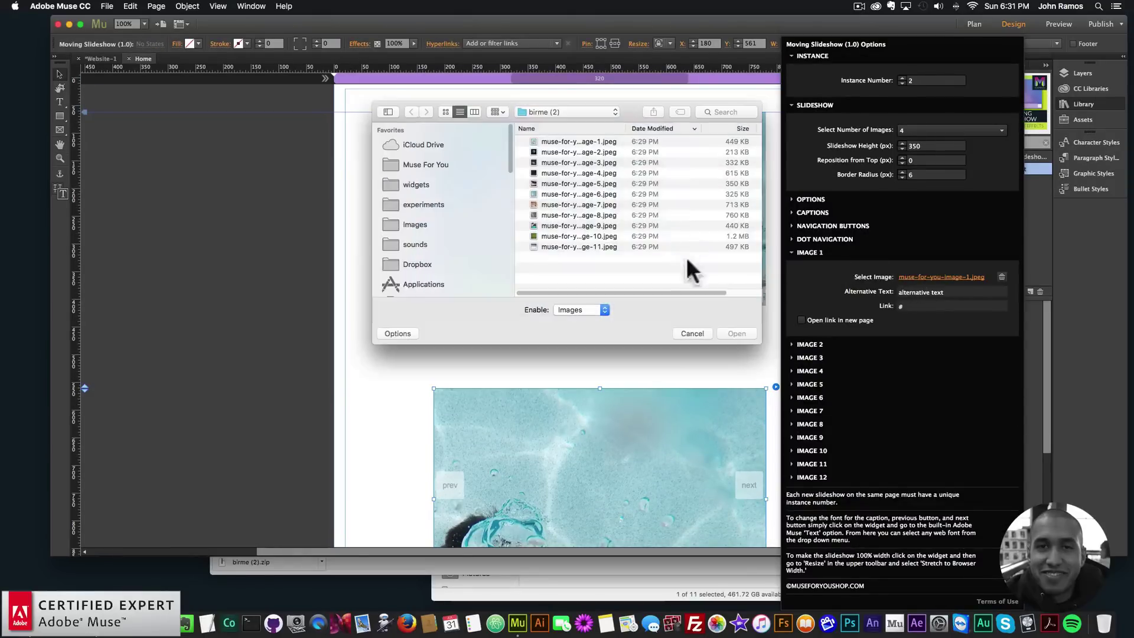
{"action": "double_click", "coordinate": [608, 204]}
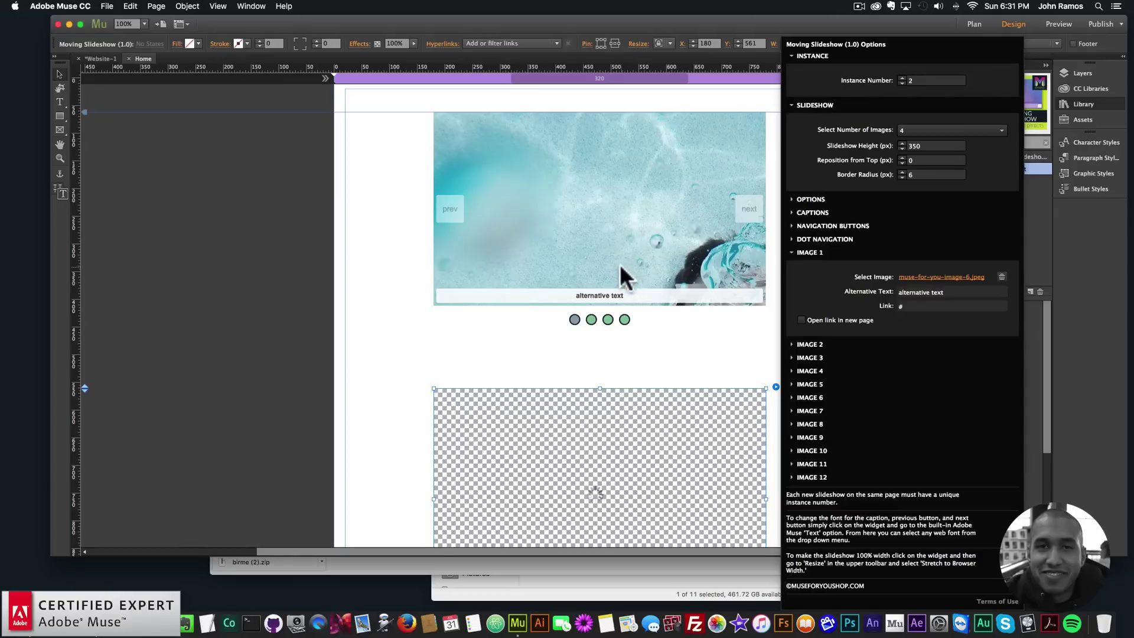
Preview the page in the browser to check both slideshows.
{"action": "left_click", "coordinate": [245, 203]}
{"action": "left_click", "coordinate": [125, 6]}
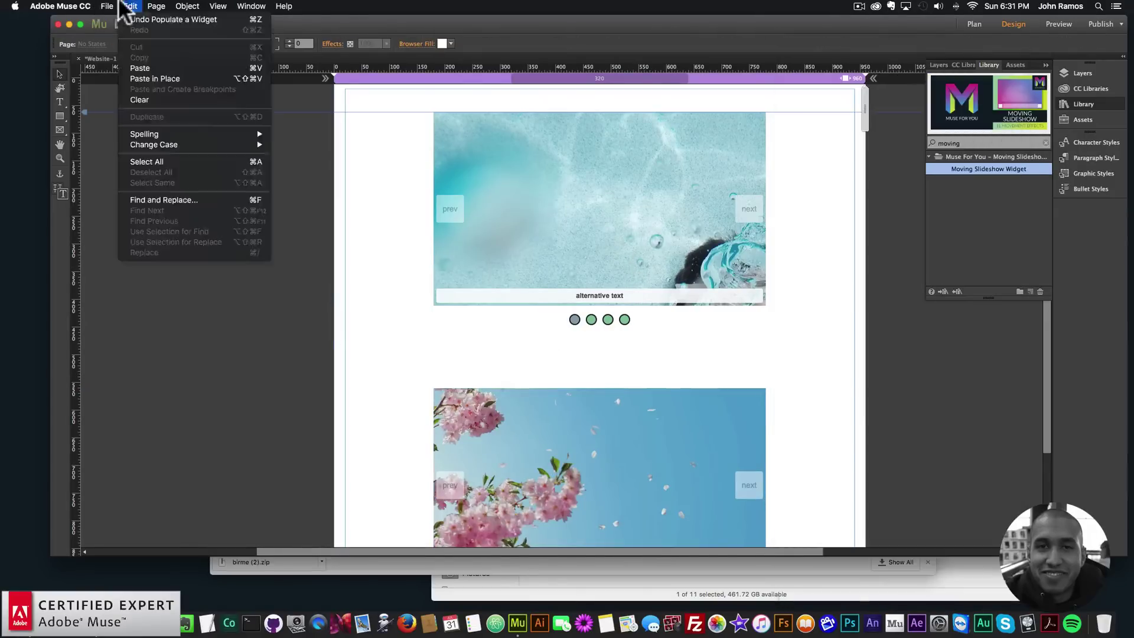
{"action": "left_click", "coordinate": [136, 178]}
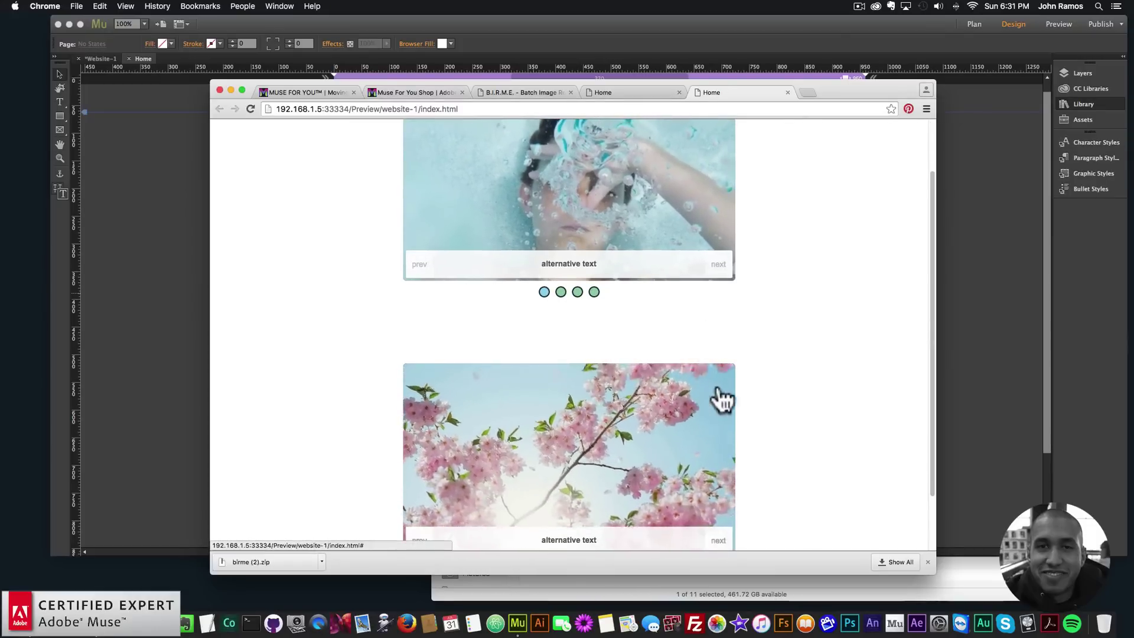
Return to Muse and set the first slideshow's Reposition from Top to 50 px.
{"action": "left_click", "coordinate": [115, 244]}
{"action": "left_click", "coordinate": [747, 158]}
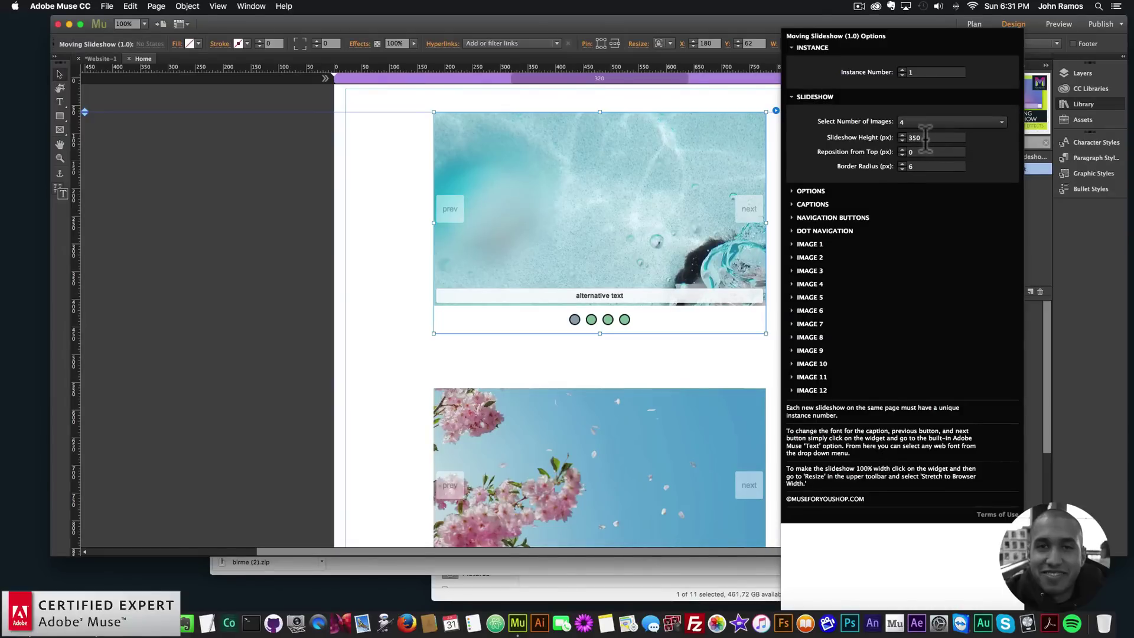
{"action": "double_click", "coordinate": [914, 137]}
{"action": "type", "text": "500"}
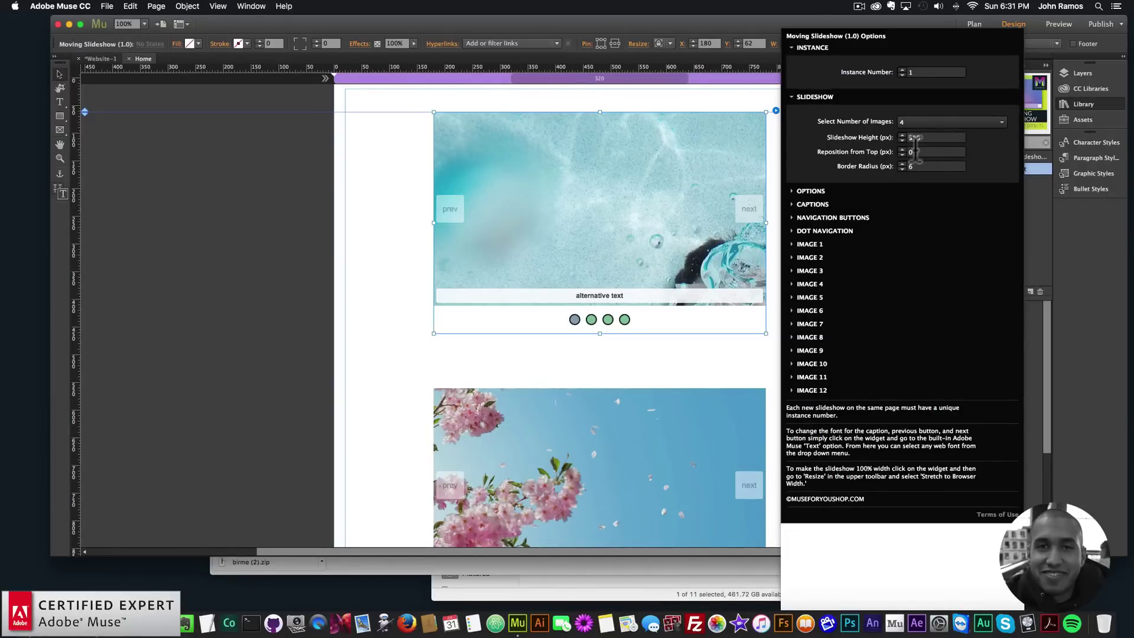
{"action": "key", "text": "Tab"}
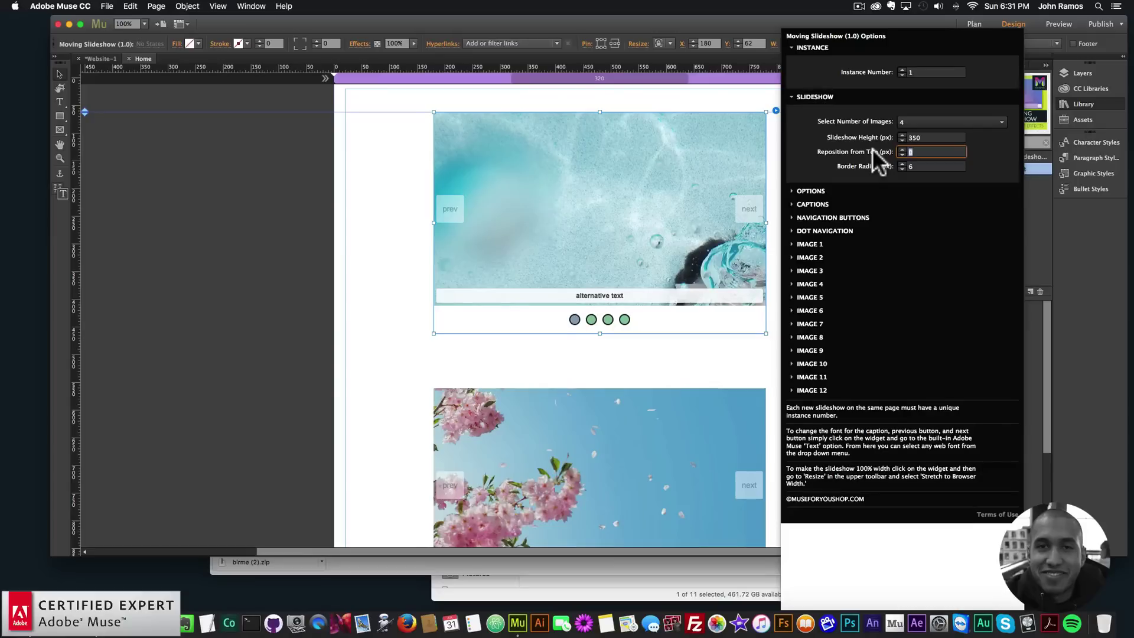
{"action": "type", "text": "50"}
{"action": "key", "text": "Return"}
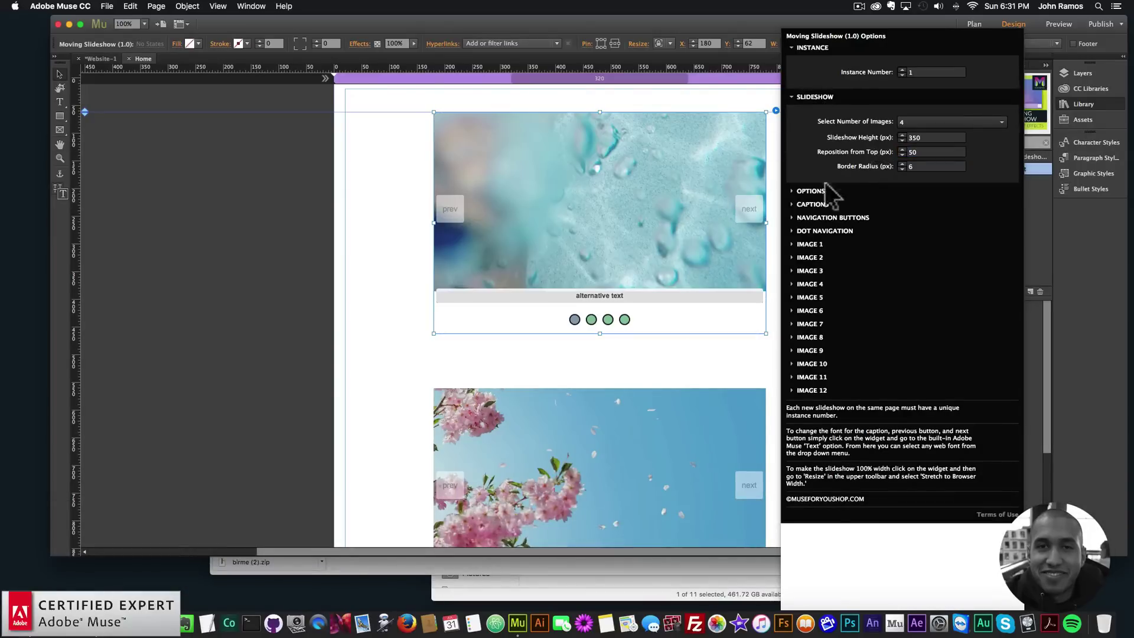
Set the first slideshow's Reposition from Top to 0 px and its Border Radius to 0 px.
{"action": "double_click", "coordinate": [920, 152]}
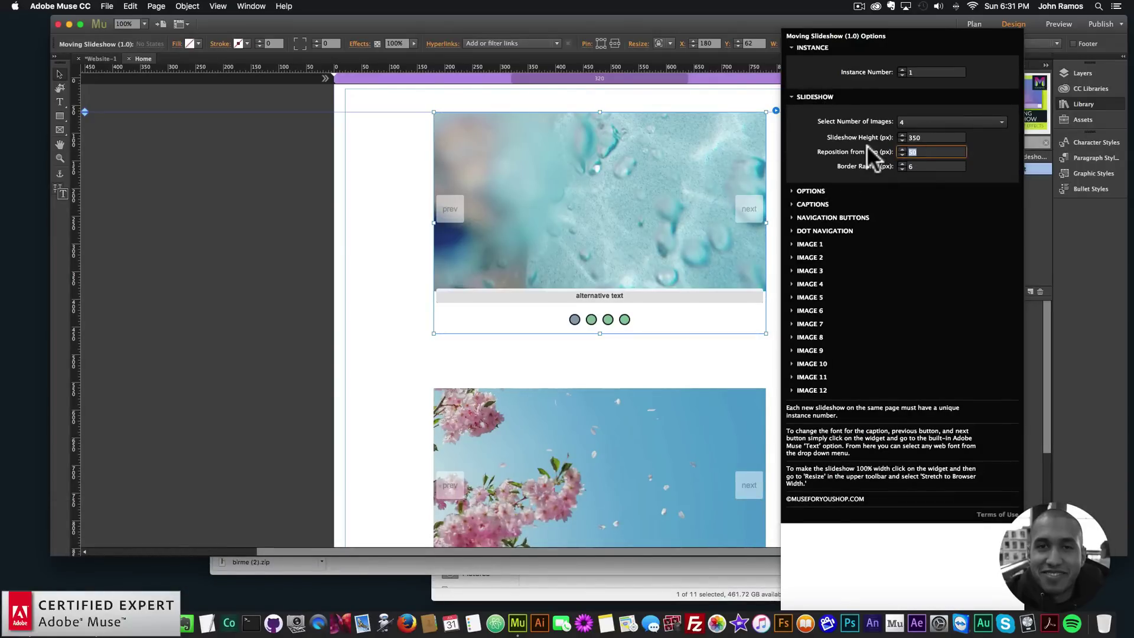
{"action": "type", "text": "0"}
{"action": "key", "text": "Return"}
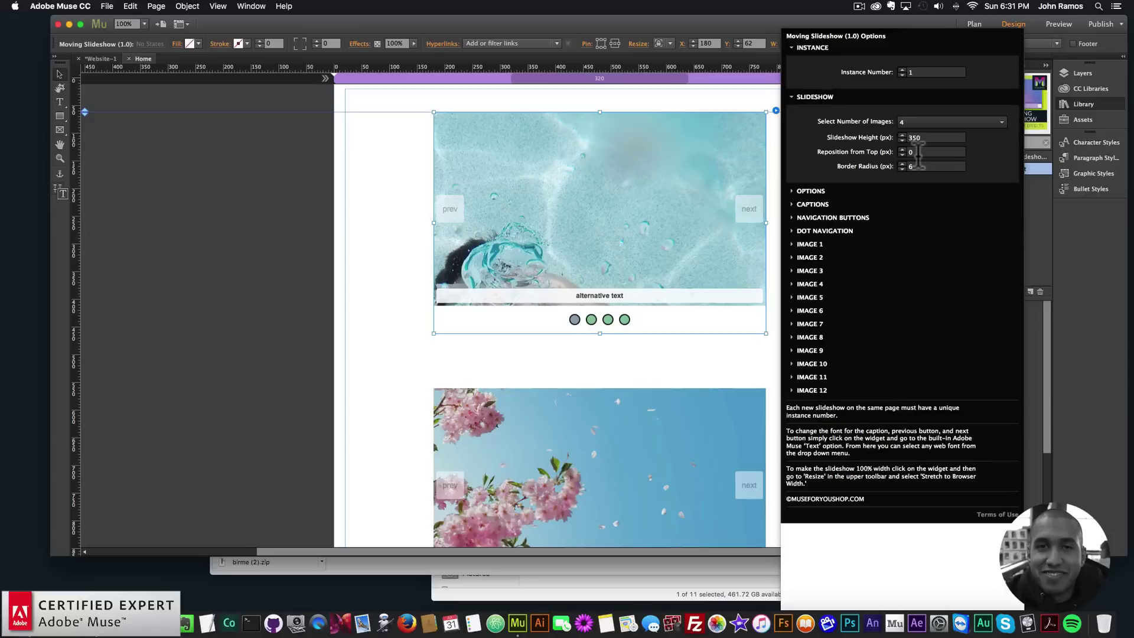
{"action": "left_click", "coordinate": [919, 167]}
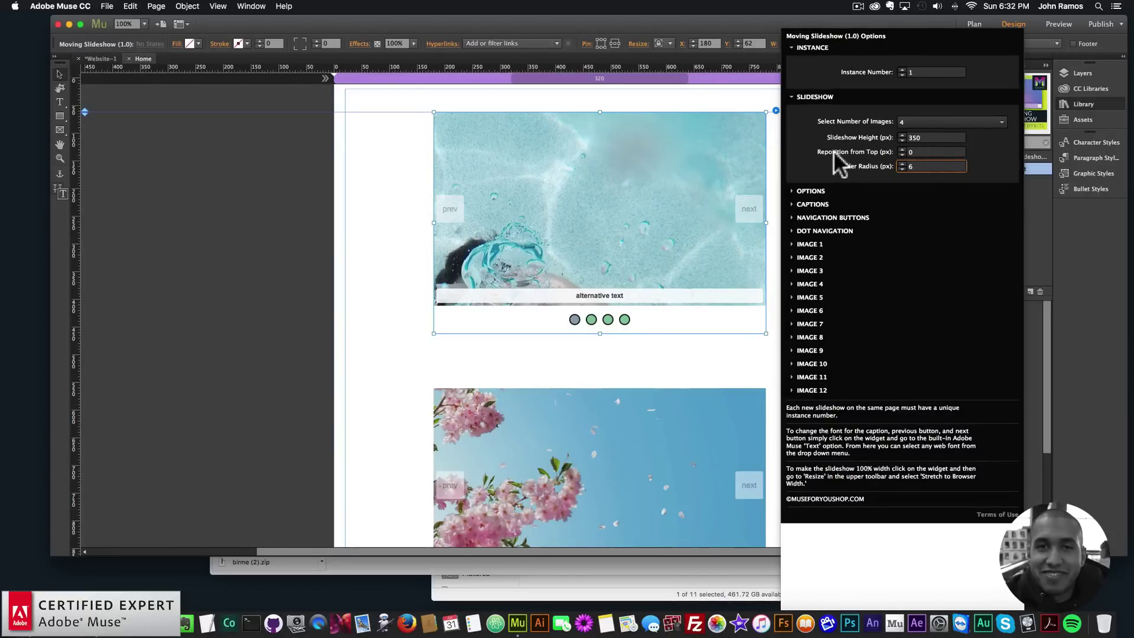
{"action": "left_click", "coordinate": [902, 169]}
{"action": "double_click", "coordinate": [910, 167]}
{"action": "type", "text": "0"}
{"action": "key", "text": "Return"}
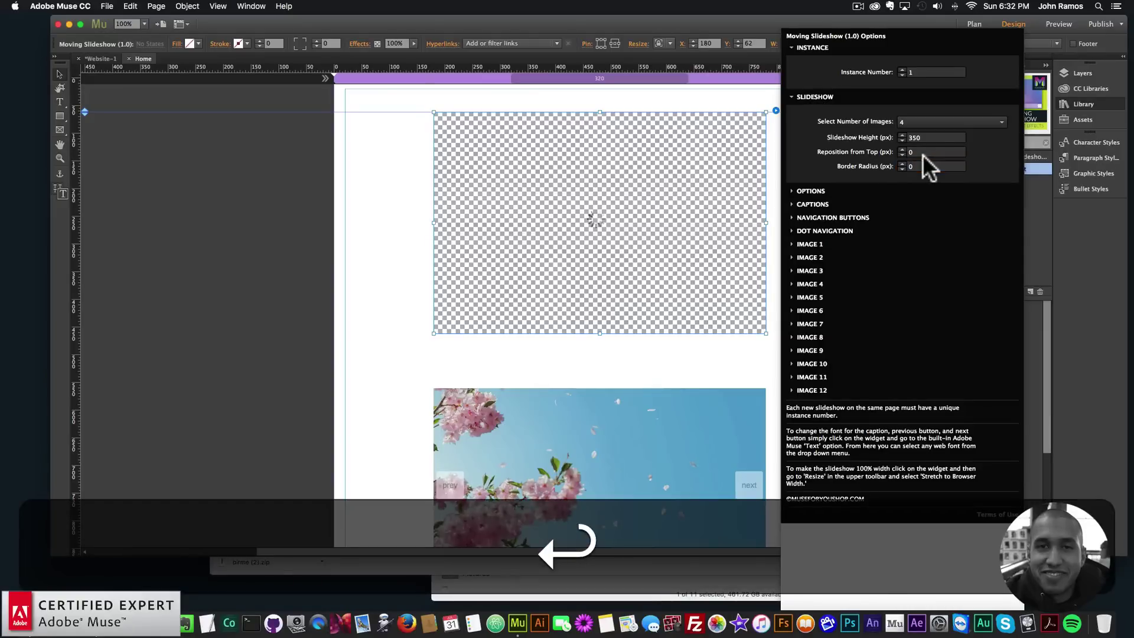
In the first slideshow's options, choose normal order, turn off Play All Effects at Random, and select the panUp effect.
{"action": "left_click", "coordinate": [809, 191]}
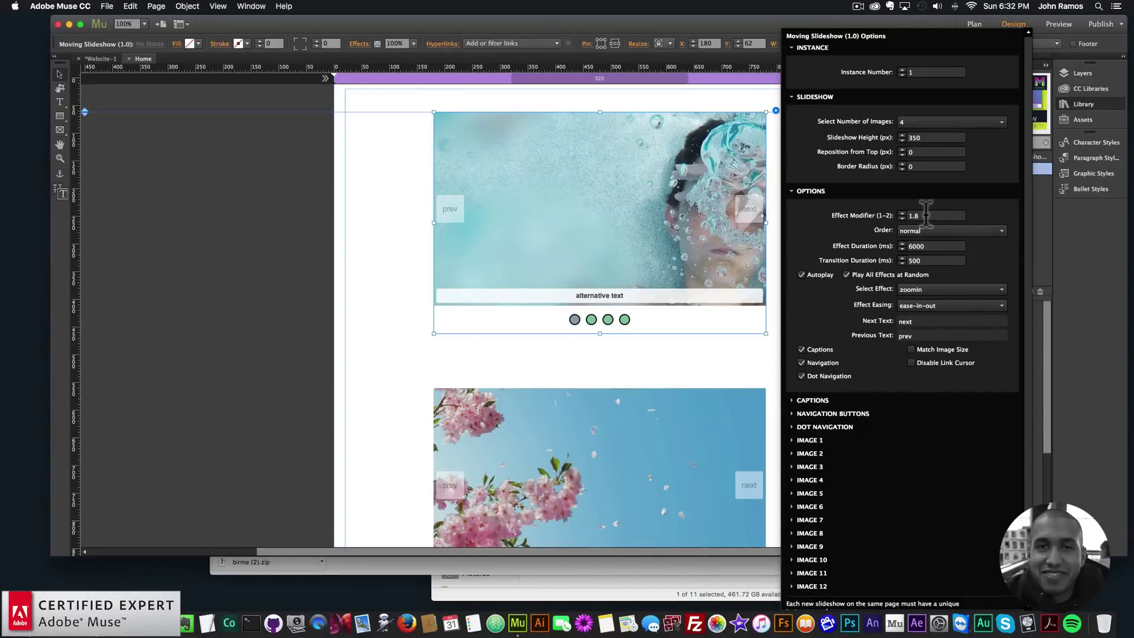
{"action": "left_click", "coordinate": [907, 231]}
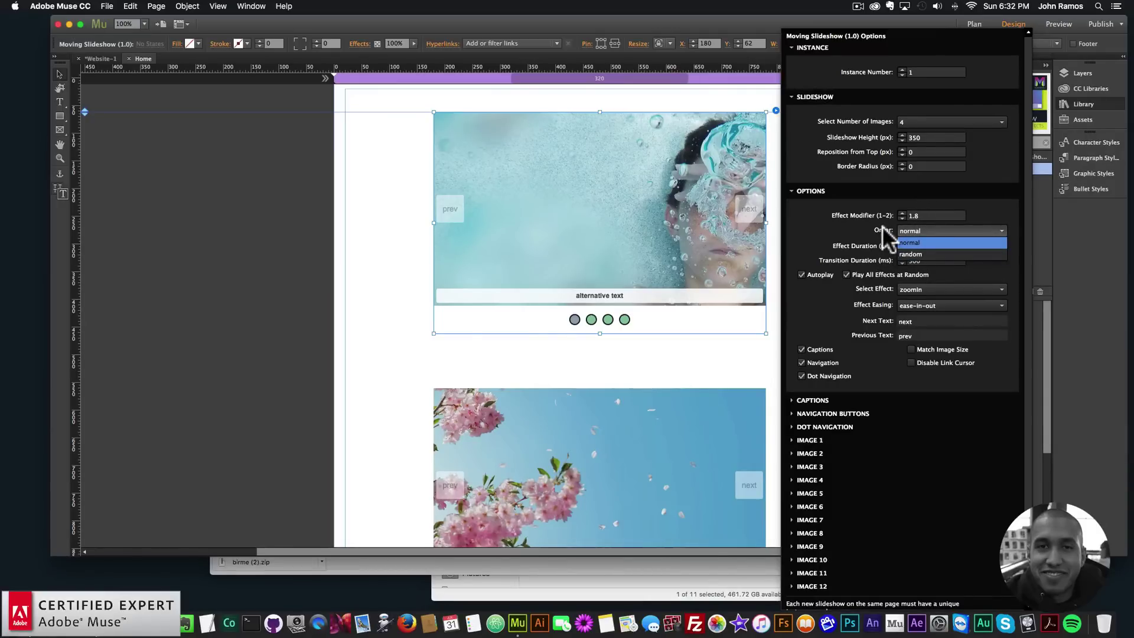
{"action": "left_click", "coordinate": [937, 243]}
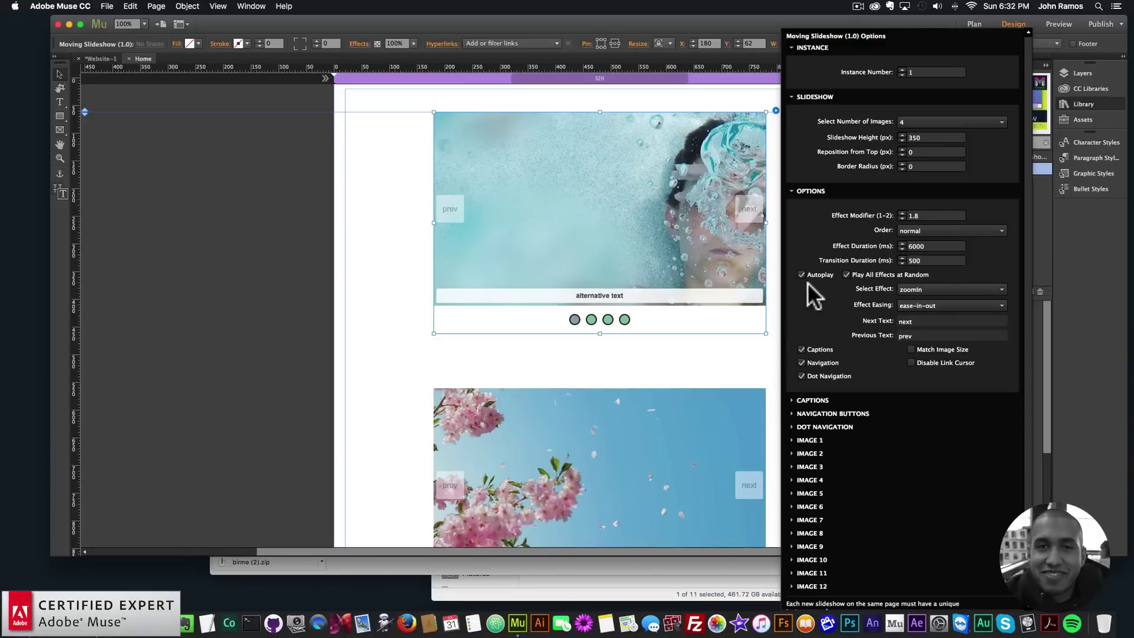
{"action": "left_click", "coordinate": [845, 272]}
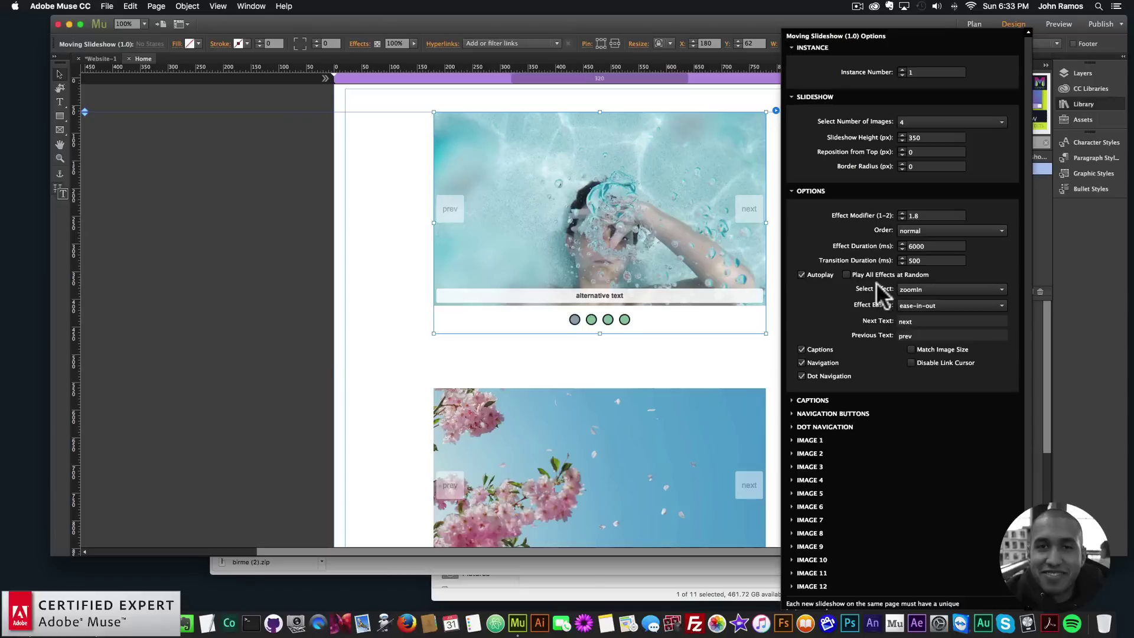
{"action": "left_click", "coordinate": [927, 289]}
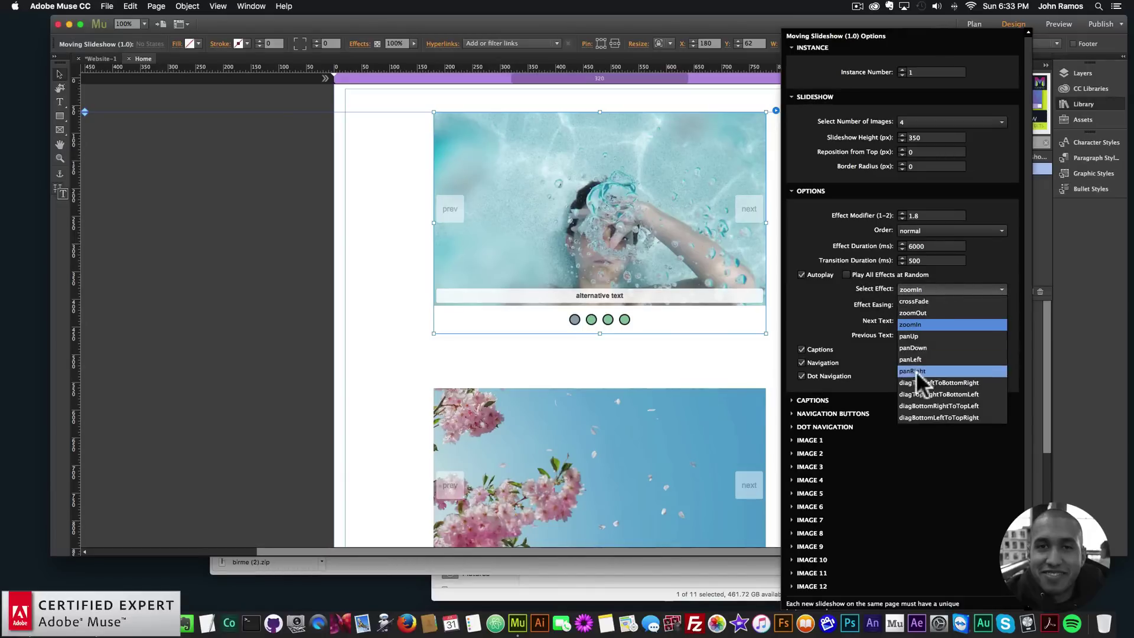
{"action": "left_click", "coordinate": [916, 335]}
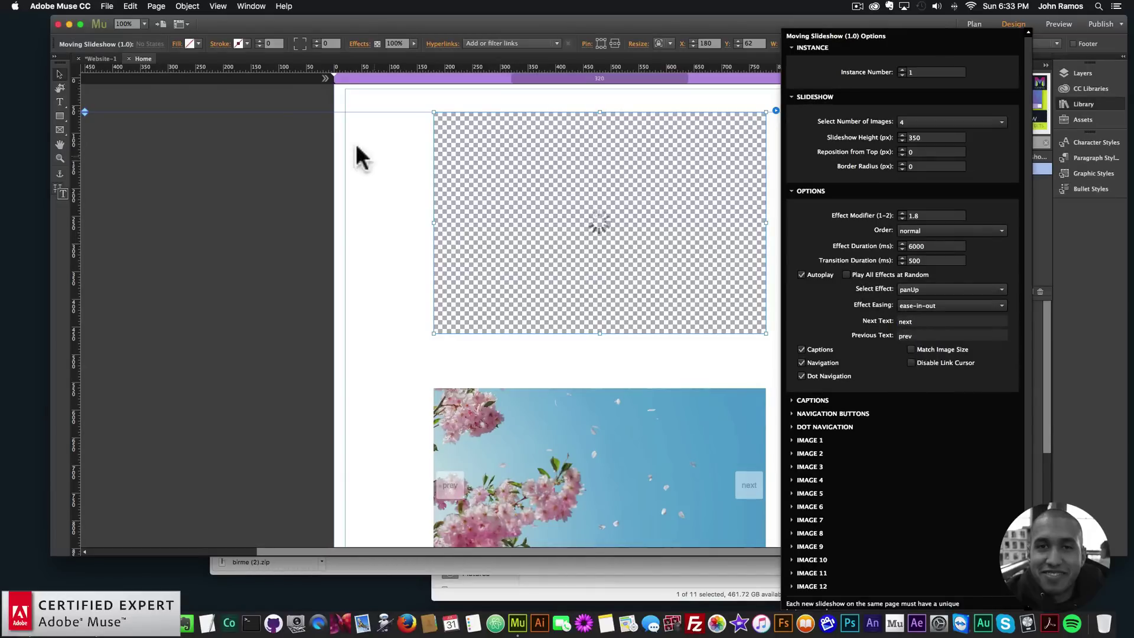
Preview the page in the browser and step through the first slideshow's images to check the panUp effect.
{"action": "left_click", "coordinate": [346, 185]}
{"action": "left_click", "coordinate": [106, 6]}
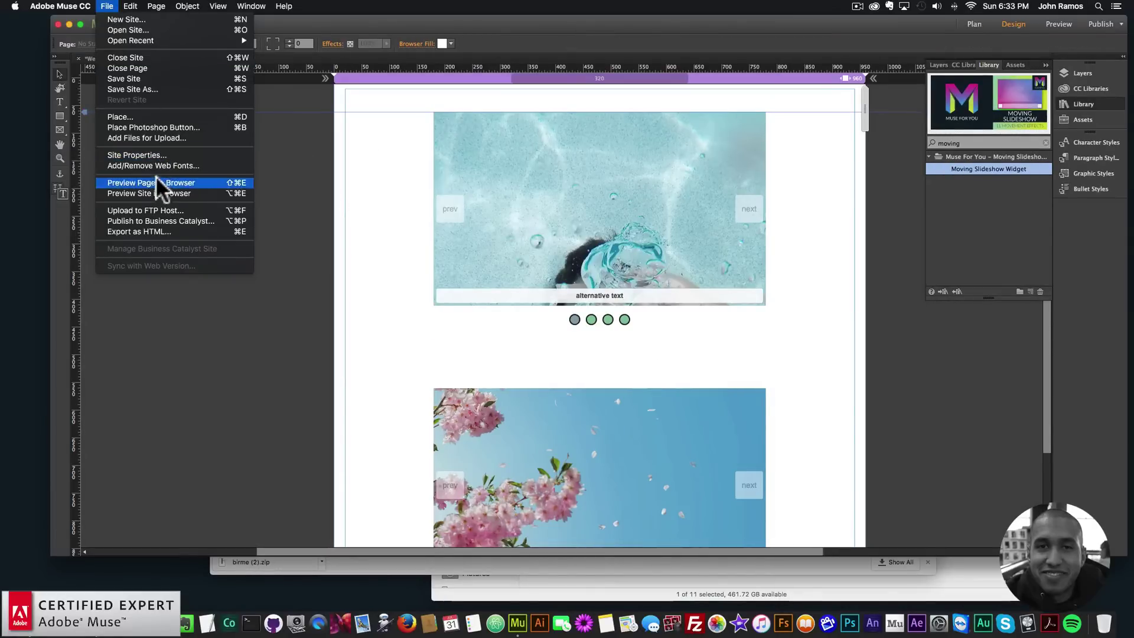
{"action": "left_click", "coordinate": [160, 183]}
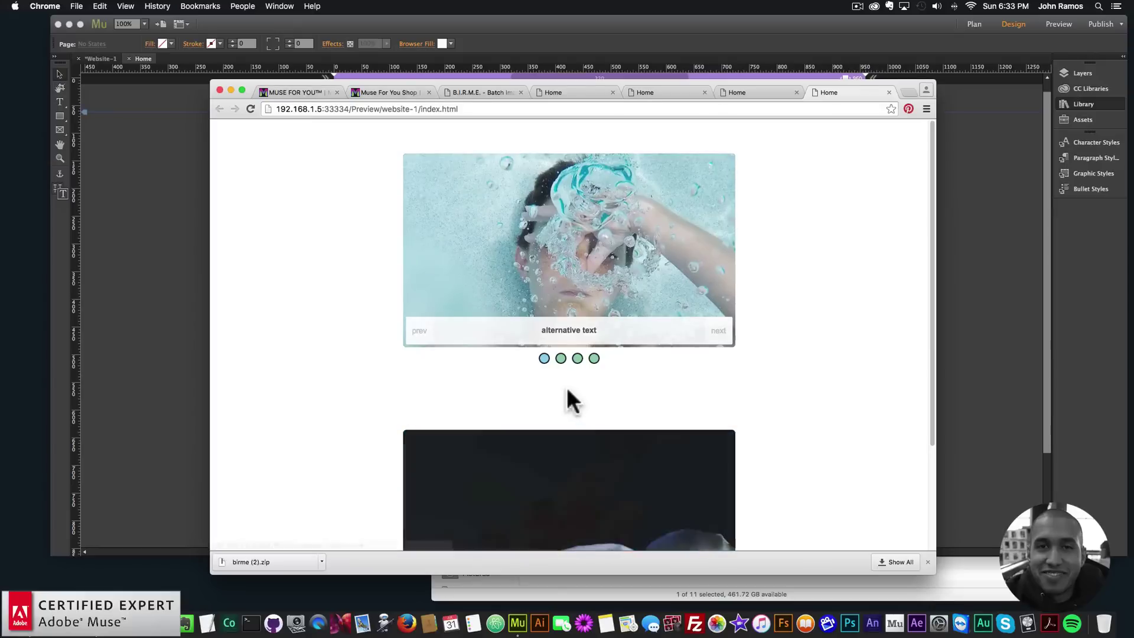
{"action": "left_click", "coordinate": [728, 335]}
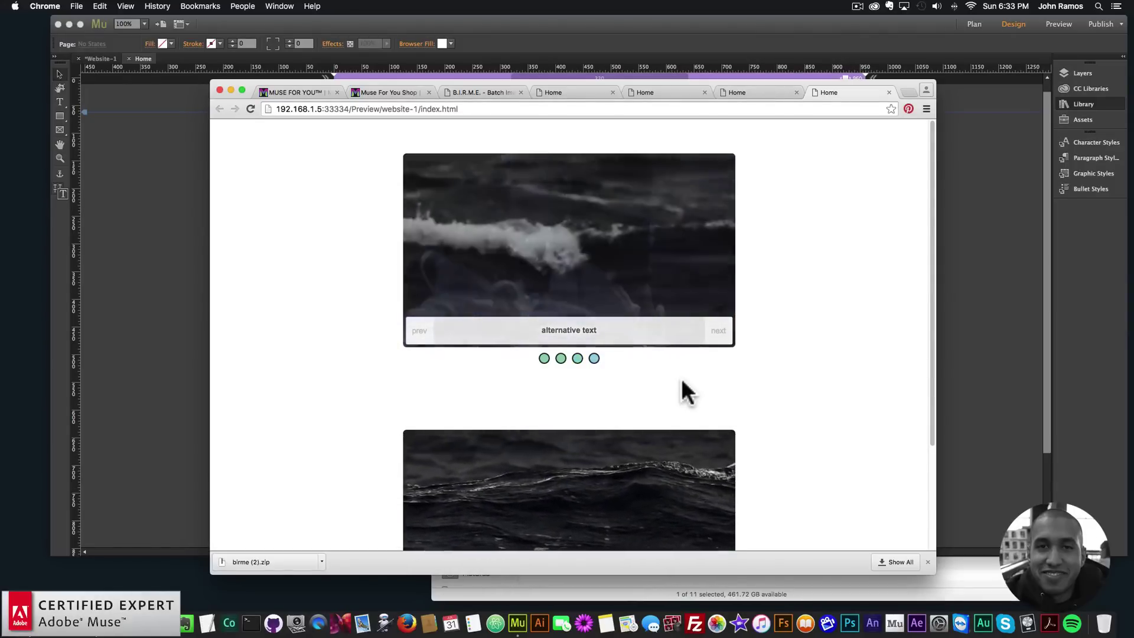
{"action": "left_click", "coordinate": [577, 358]}
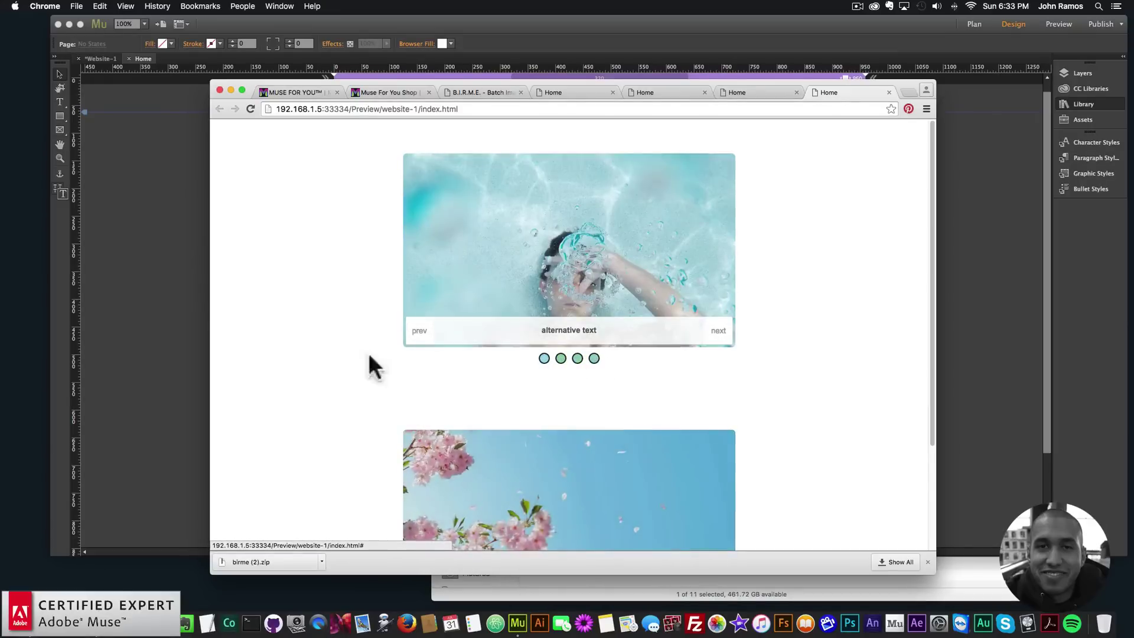
Back in Muse, set the first slideshow's easing to ease-in-out, next text to NEXT and previous text to PREV.
{"action": "left_click", "coordinate": [147, 272]}
{"action": "left_click", "coordinate": [679, 153]}
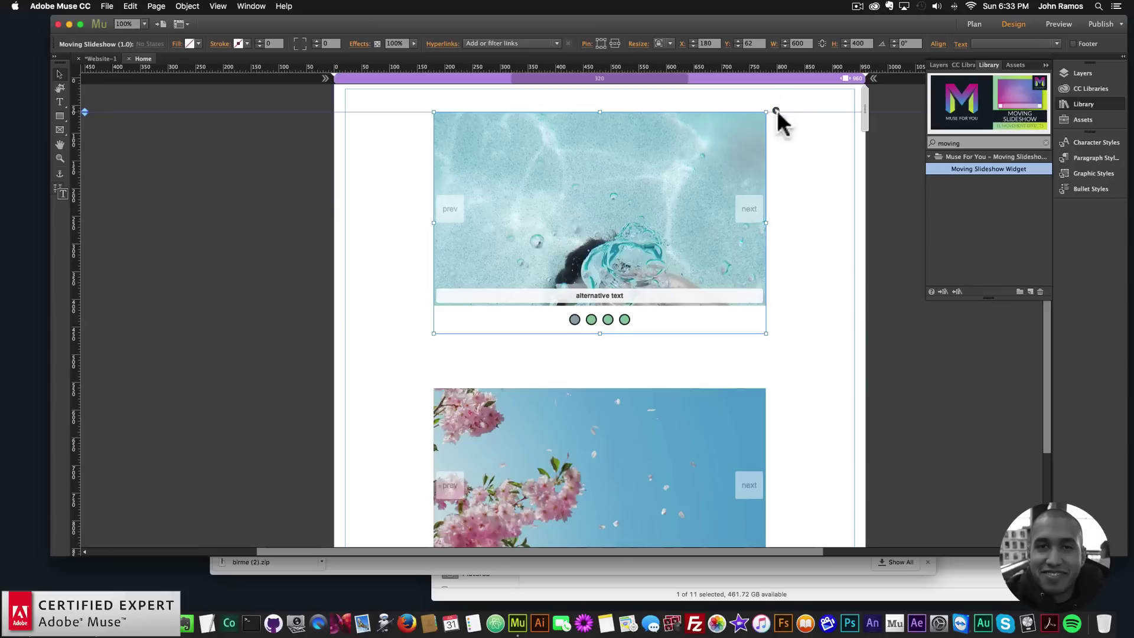
{"action": "left_click", "coordinate": [776, 111]}
{"action": "left_click", "coordinate": [812, 191]}
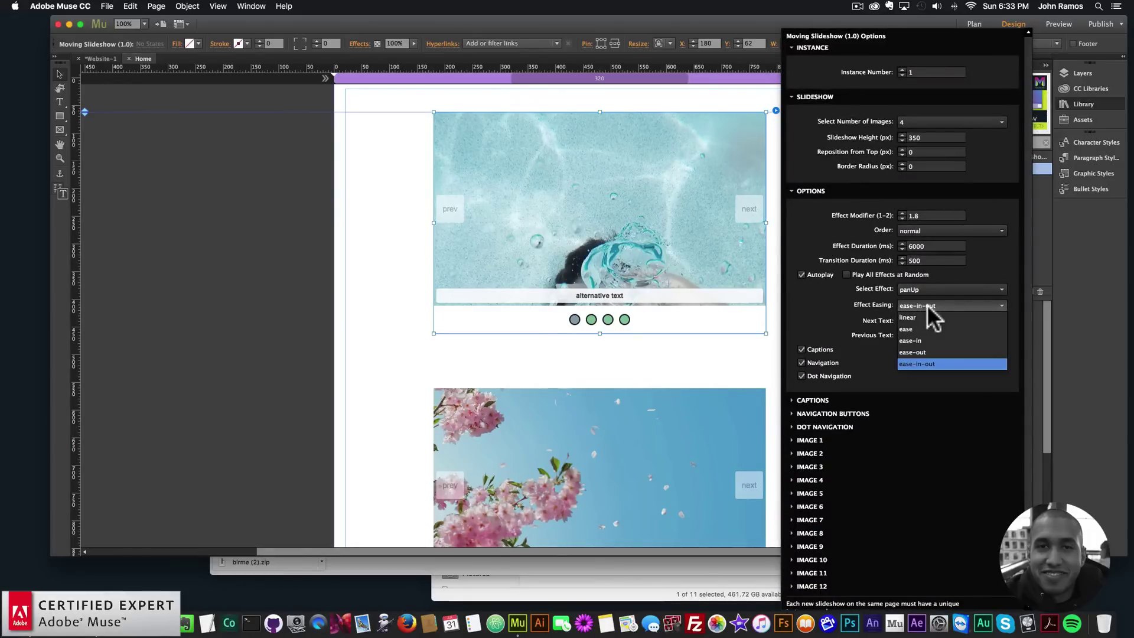
{"action": "left_click", "coordinate": [924, 363]}
{"action": "key", "text": "Tab"}
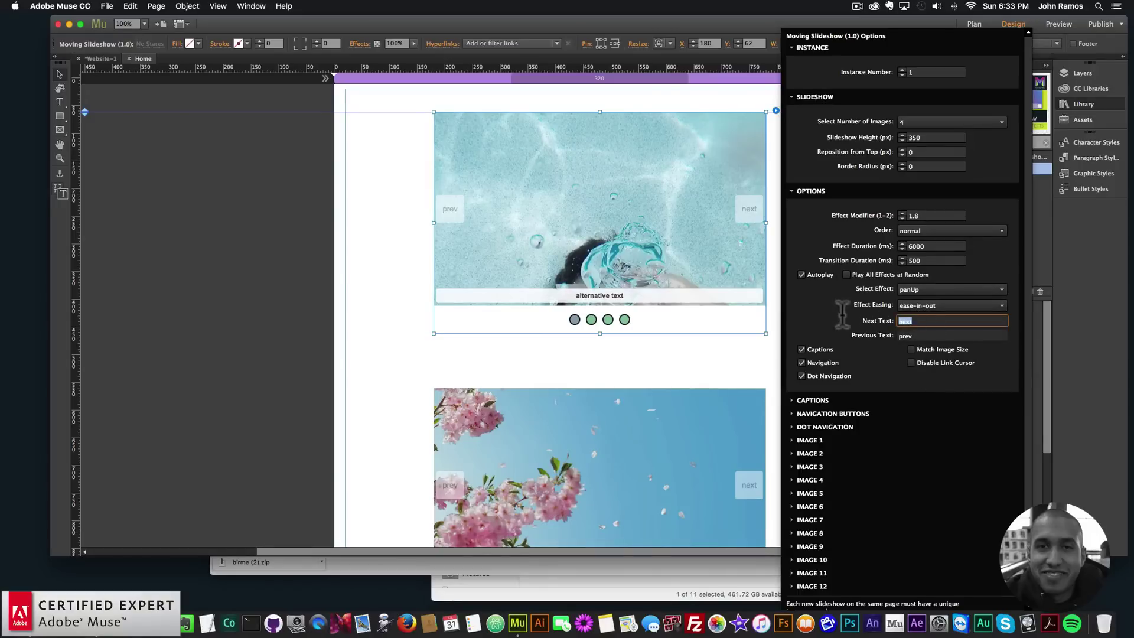
{"action": "type", "text": "NEXT"}
{"action": "key", "text": "Tab"}
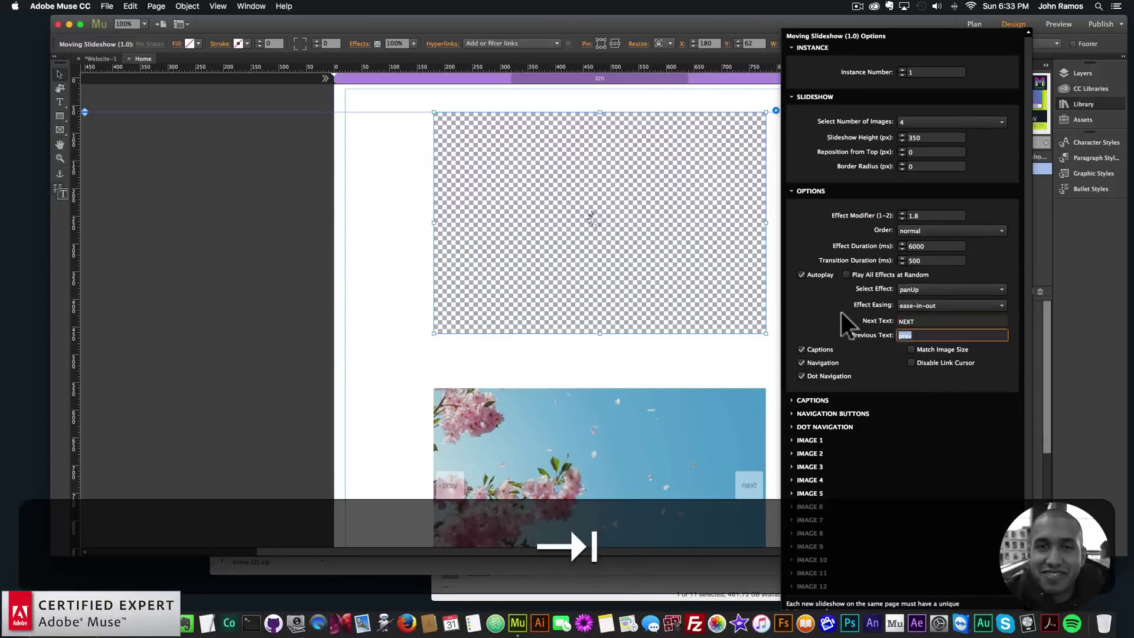
{"action": "type", "text": "PREV"}
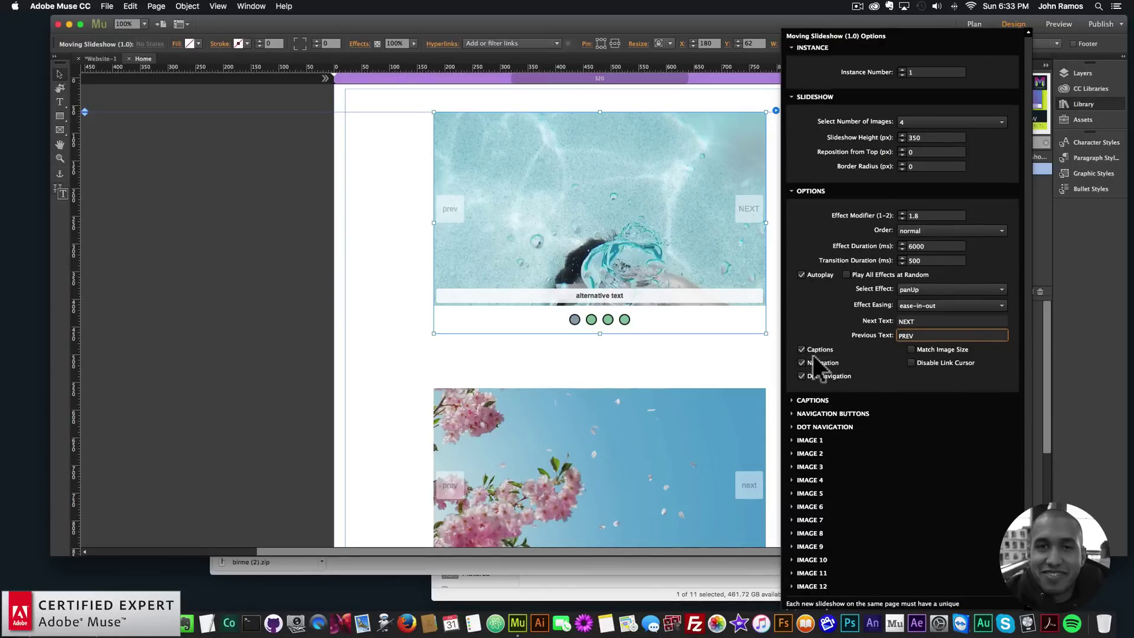
Turn off Captions, Navigation and Dot Navigation for the first slideshow.
{"action": "left_click", "coordinate": [806, 349]}
{"action": "left_click", "coordinate": [803, 363]}
{"action": "left_click", "coordinate": [801, 374]}
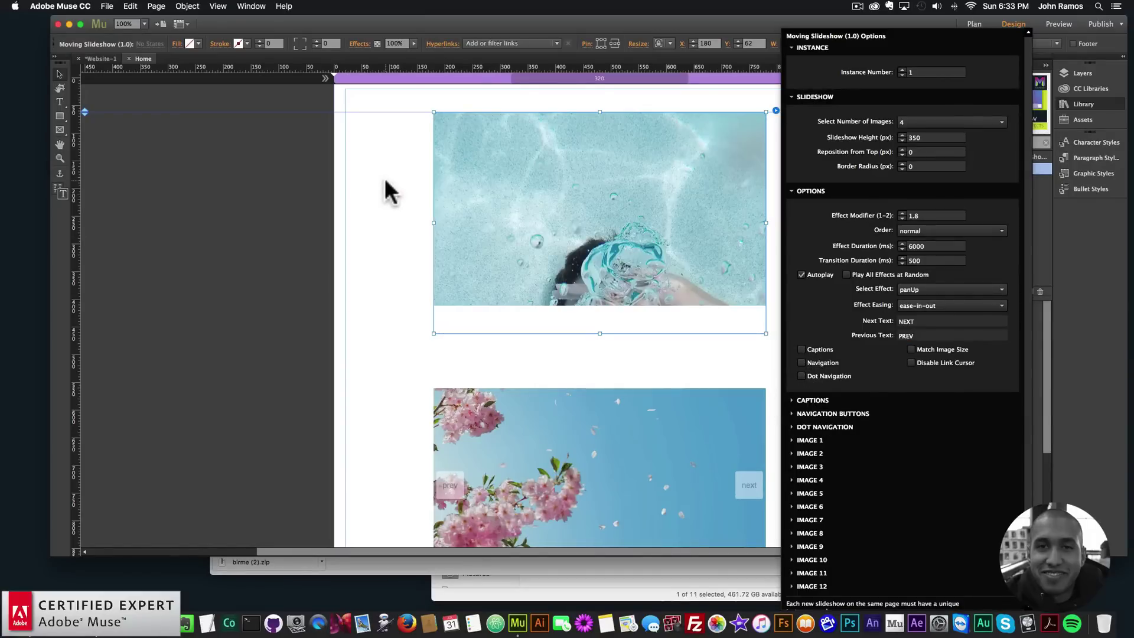
Preview the page in the browser and compare the first slideshow without captions and navigation to the second one.
{"action": "left_click", "coordinate": [384, 180]}
{"action": "left_click", "coordinate": [130, 6]}
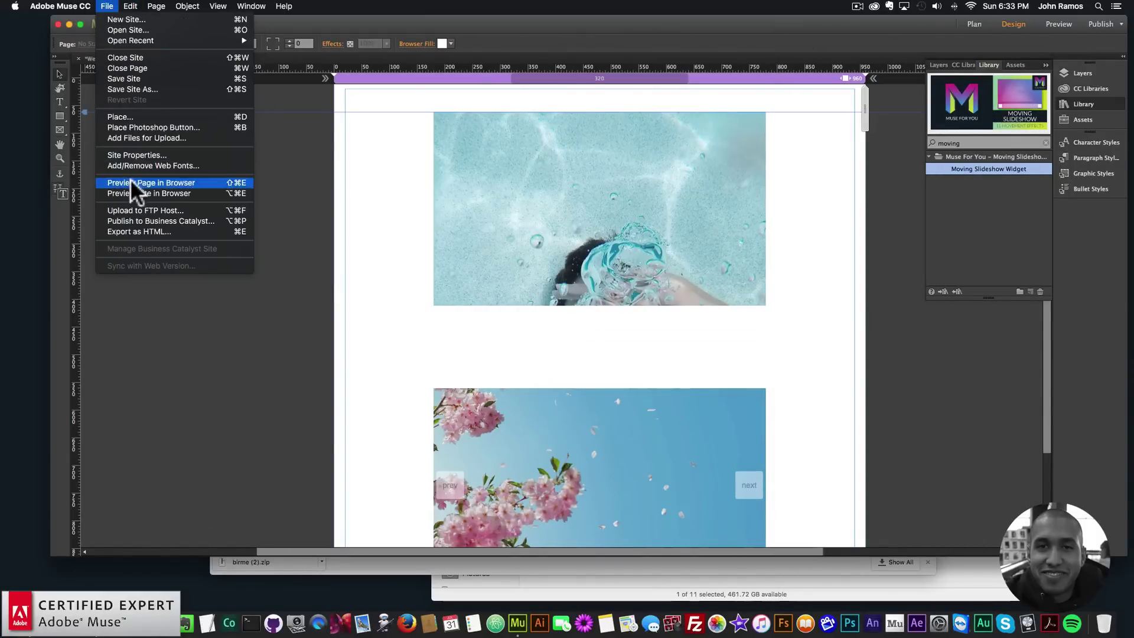
{"action": "left_click", "coordinate": [130, 179]}
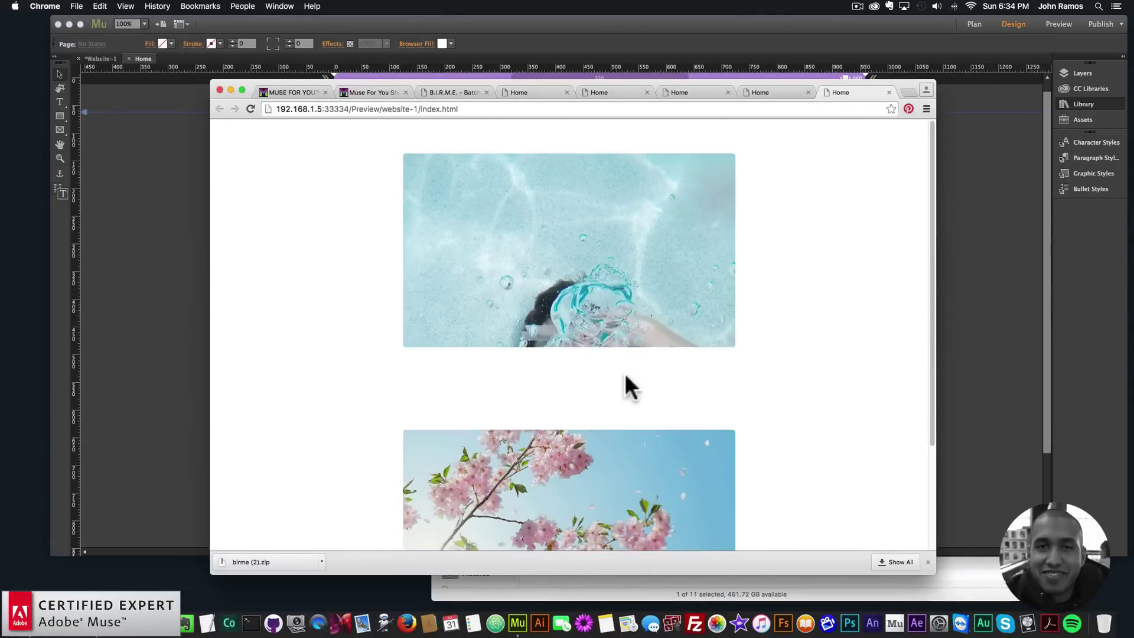
{"action": "scroll", "coordinate": [643, 274], "scroll_direction": "down", "scroll_amount": 3}
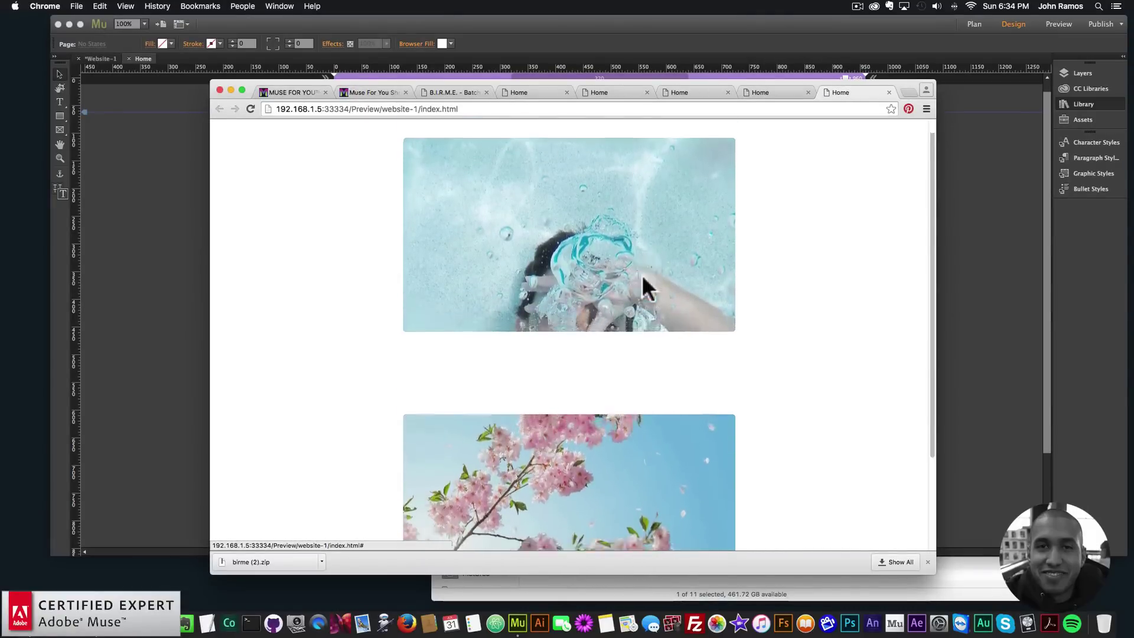
{"action": "scroll", "coordinate": [709, 275], "scroll_direction": "up", "scroll_amount": 3}
{"action": "scroll", "coordinate": [620, 319], "scroll_direction": "down", "scroll_amount": 3}
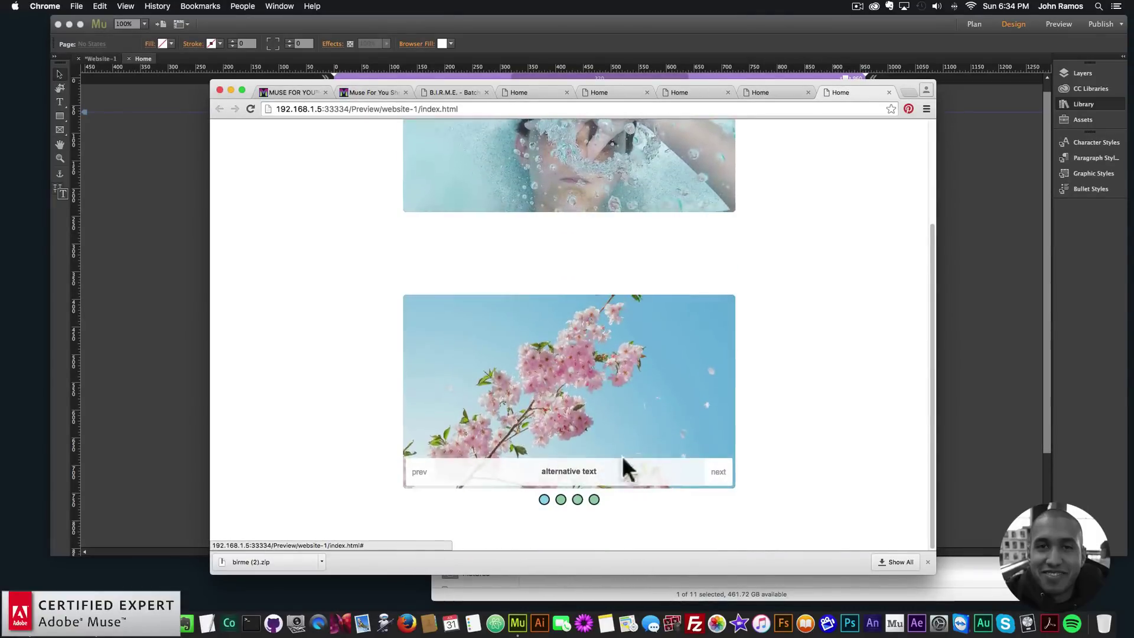
{"action": "scroll", "coordinate": [585, 473], "scroll_direction": "up", "scroll_amount": 3}
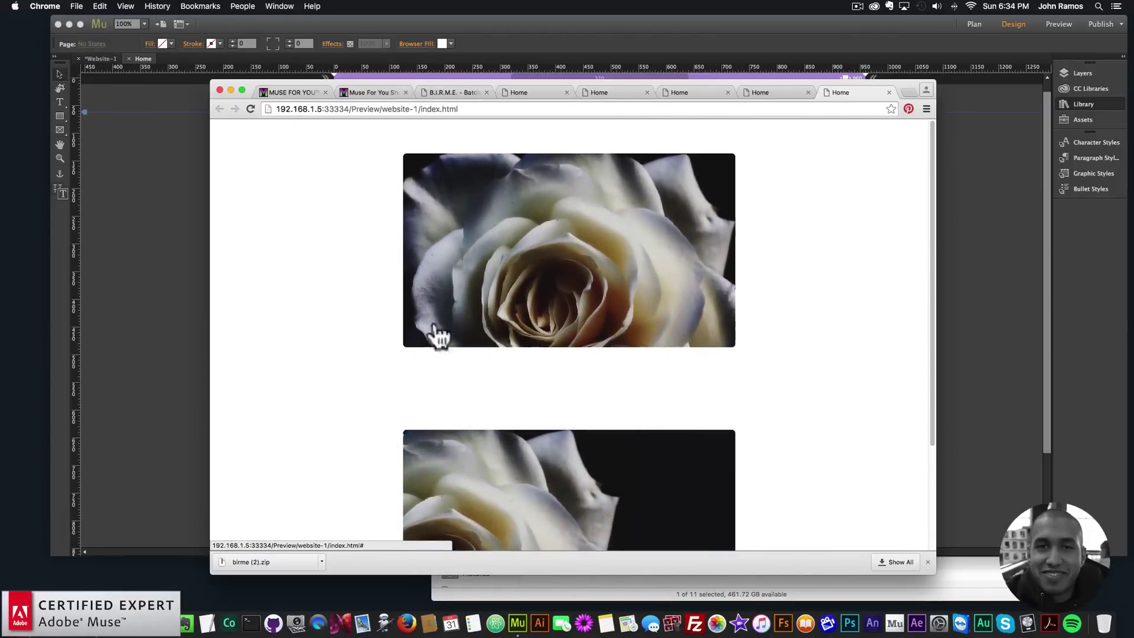
Return to Muse and review the first slideshow's dot navigation, general options and Image 1 settings.
{"action": "left_click", "coordinate": [136, 247]}
{"action": "left_click", "coordinate": [612, 233]}
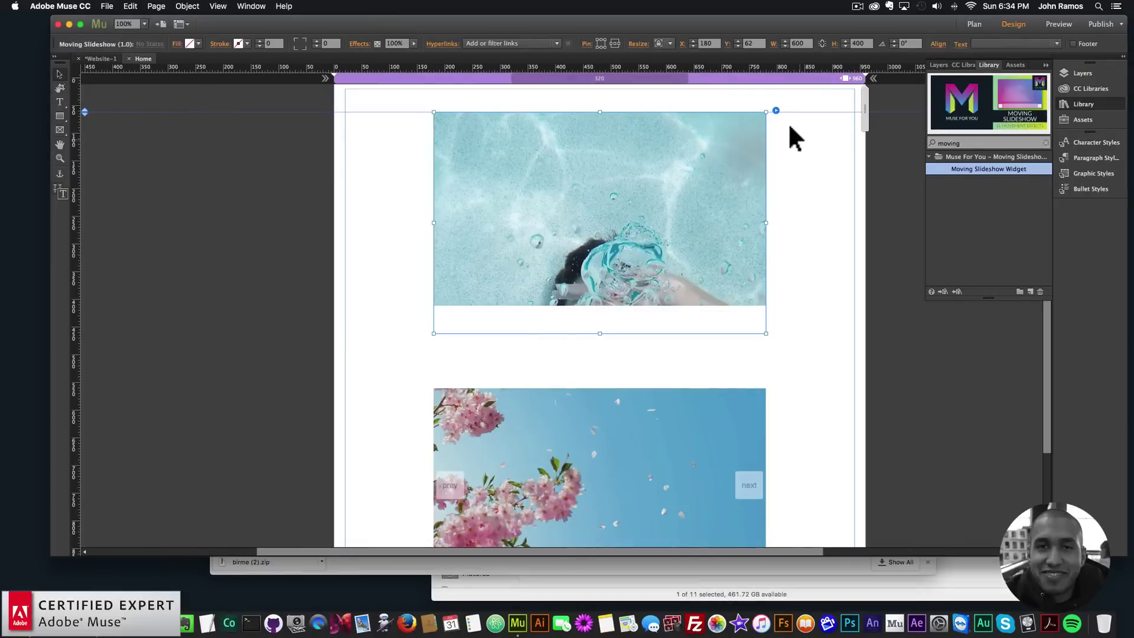
{"action": "left_click", "coordinate": [776, 110]}
{"action": "left_click", "coordinate": [826, 231]}
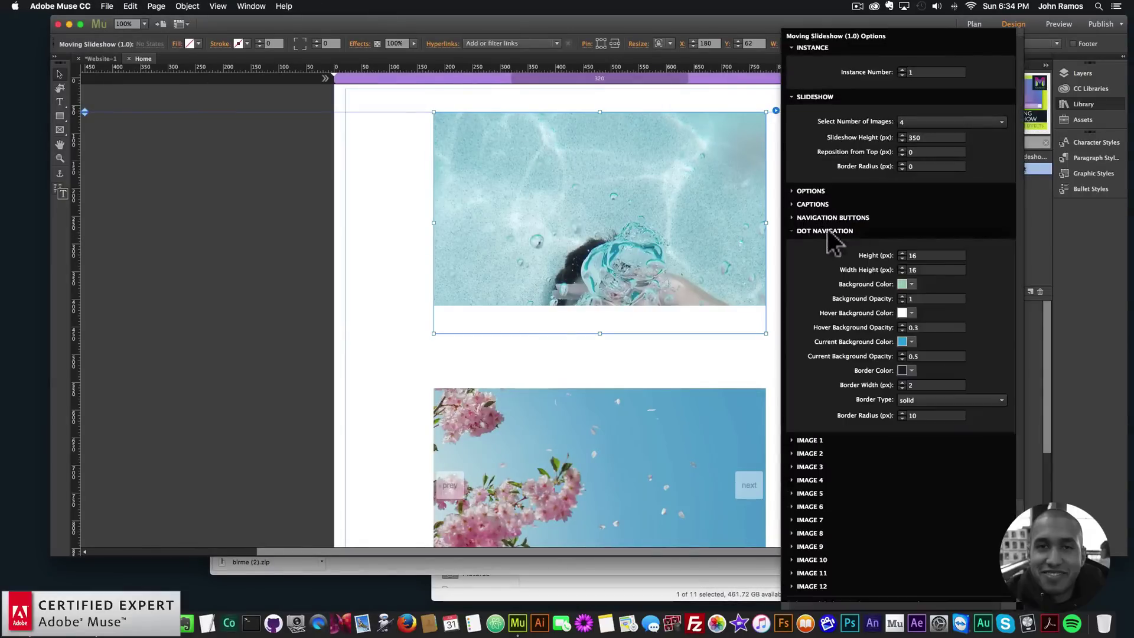
{"action": "left_click", "coordinate": [814, 192]}
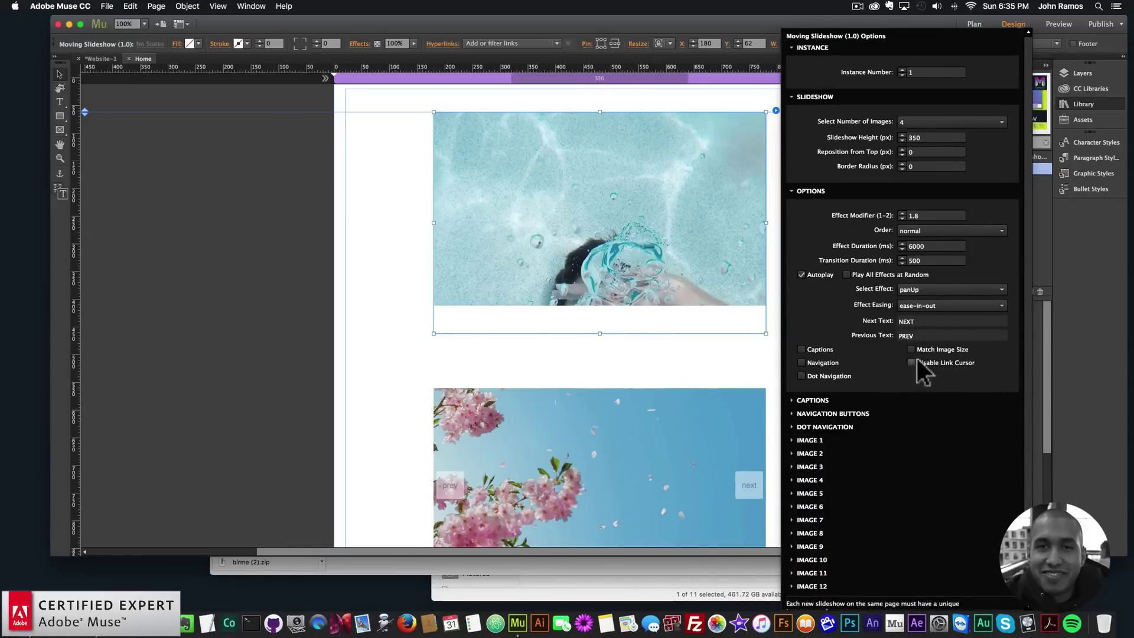
{"action": "left_click", "coordinate": [816, 440]}
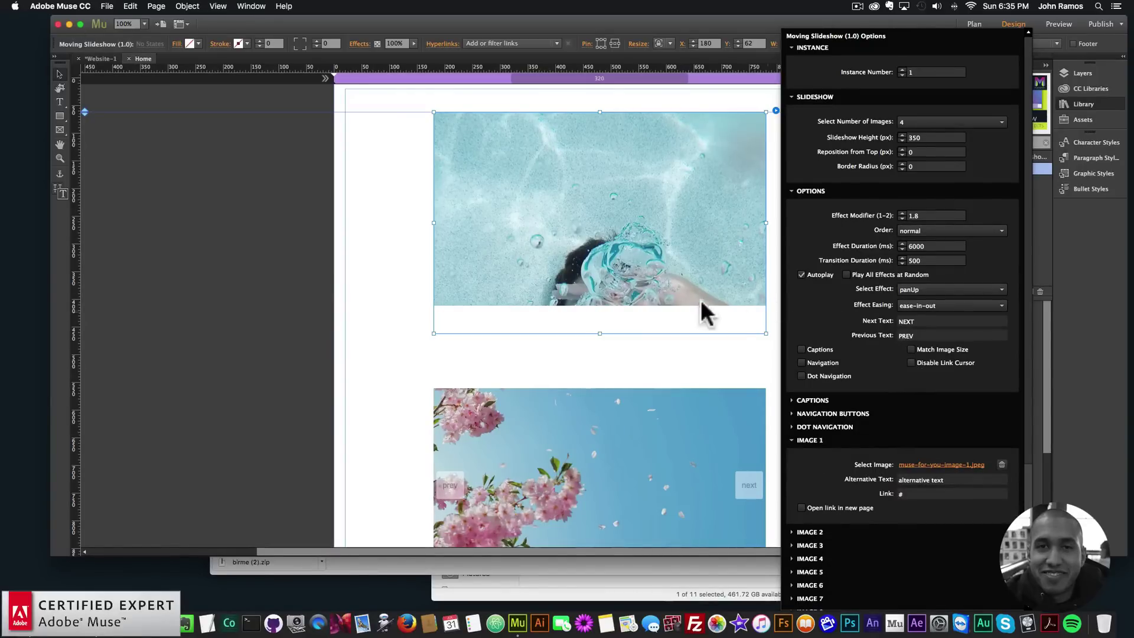
Enable Disable Link Cursor in the second slideshow's options.
{"action": "left_click", "coordinate": [689, 428]}
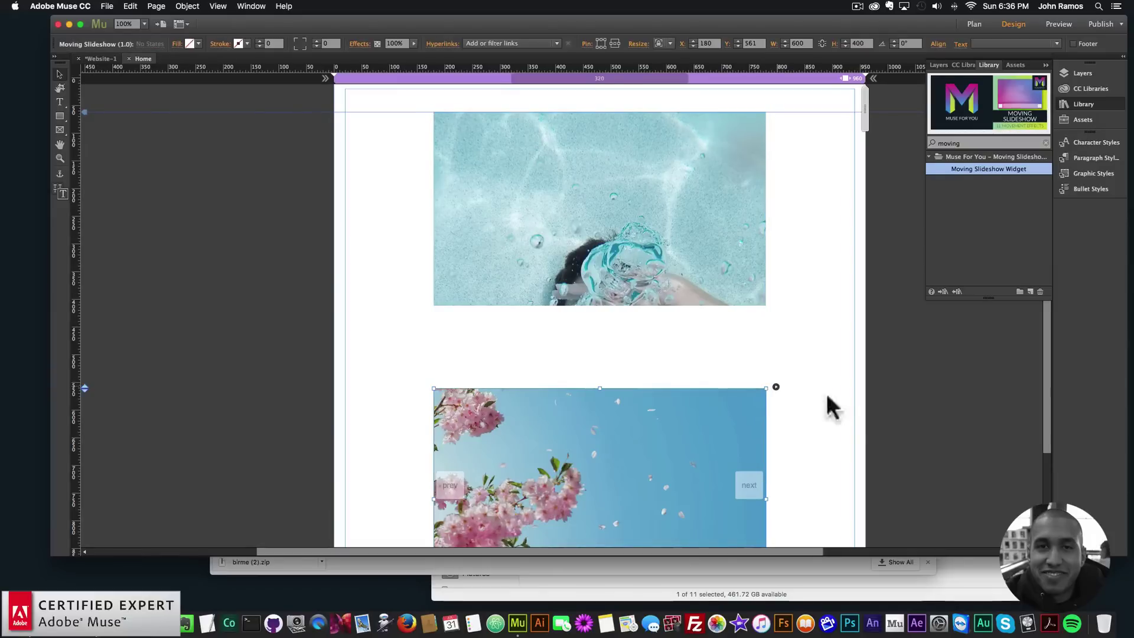
{"action": "left_click", "coordinate": [775, 387]}
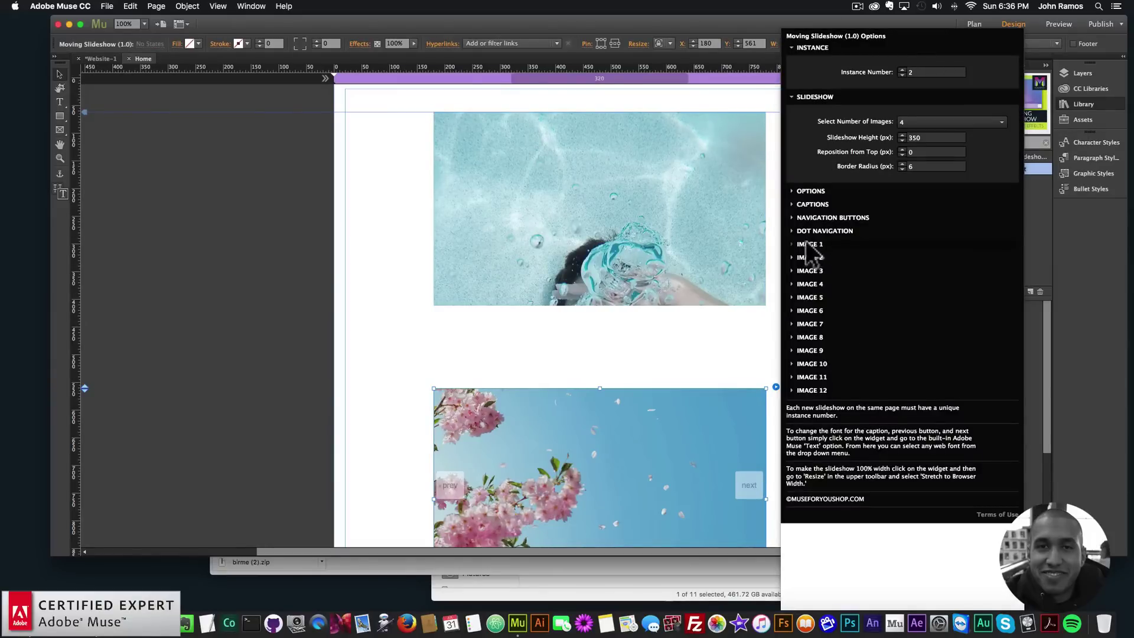
{"action": "left_click", "coordinate": [818, 231]}
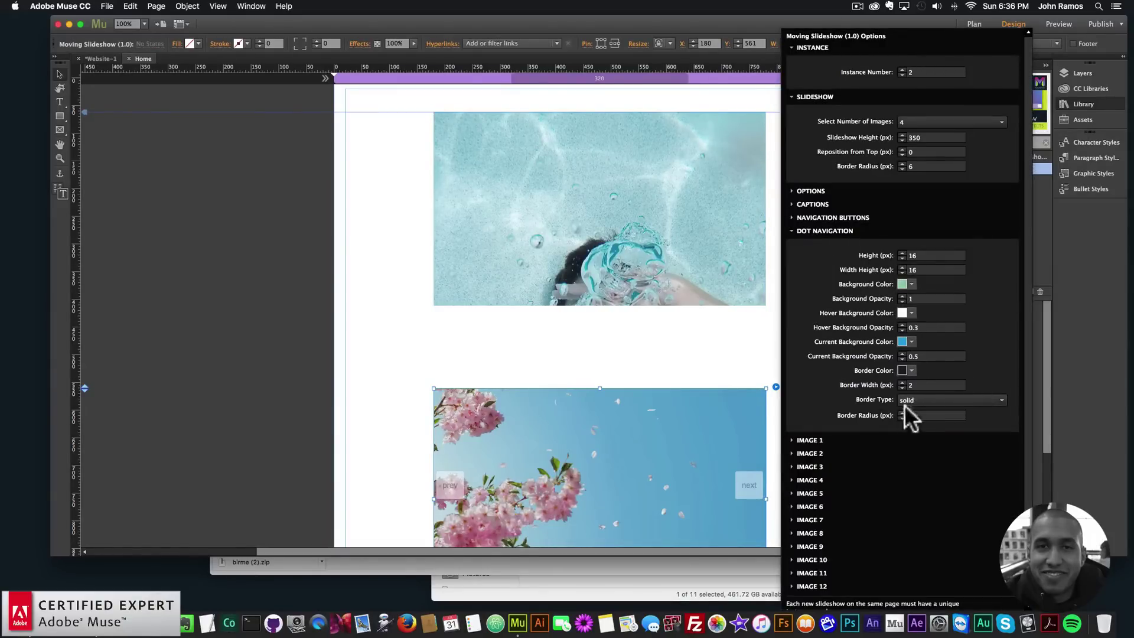
{"action": "left_click", "coordinate": [816, 229]}
{"action": "left_click", "coordinate": [810, 191]}
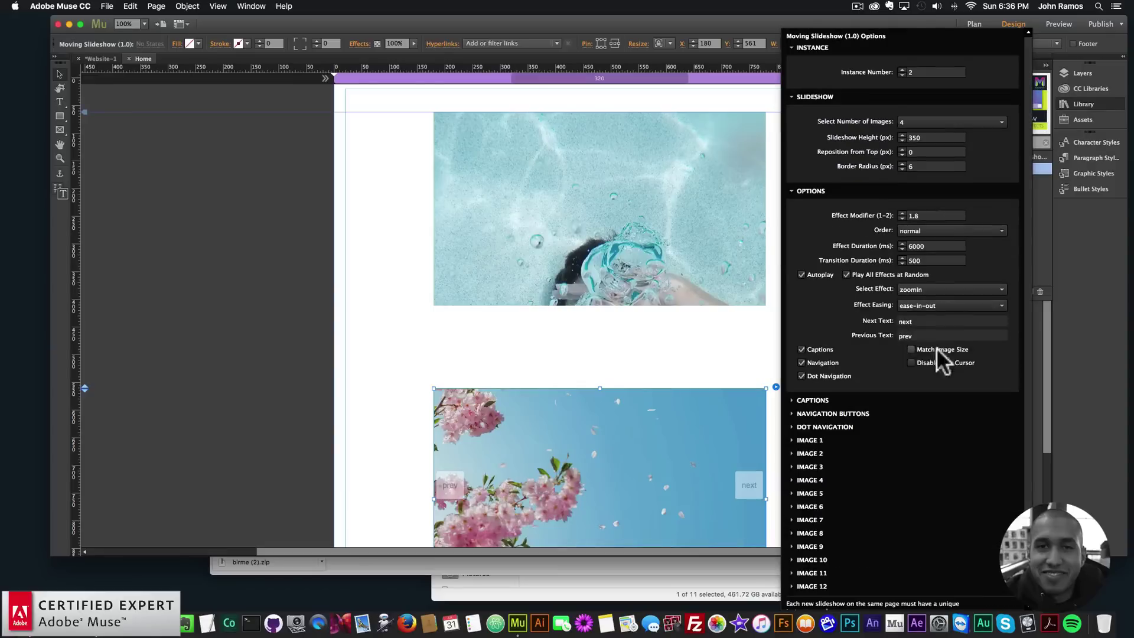
{"action": "left_click", "coordinate": [910, 363]}
Preview the updated page in the browser to check the second slideshow's link cursor.
{"action": "left_click", "coordinate": [390, 357]}
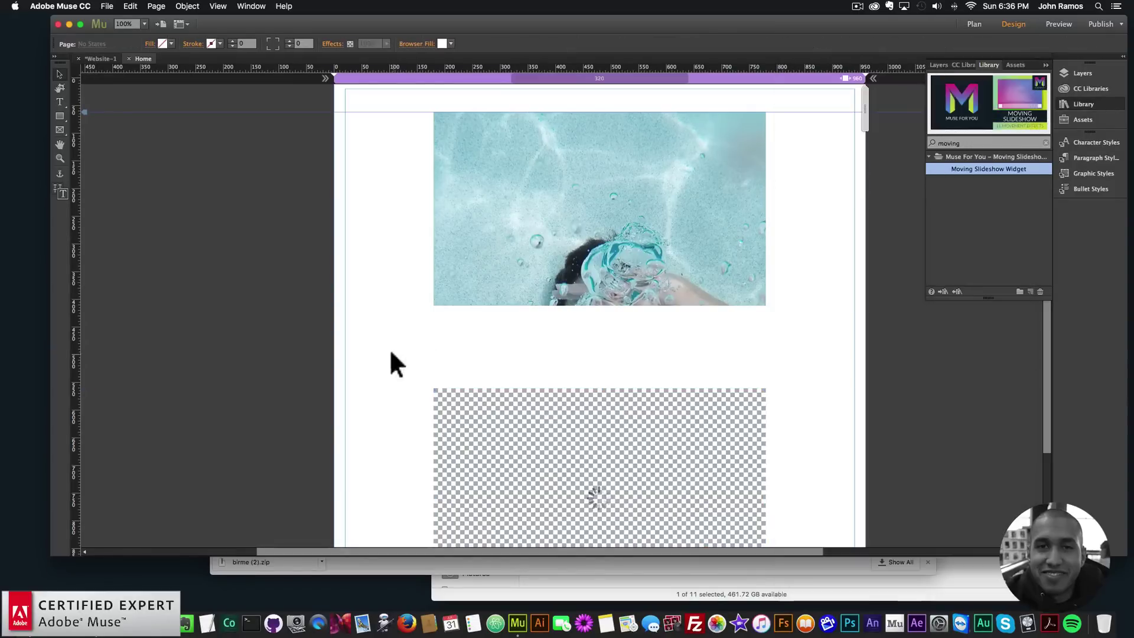
{"action": "left_click", "coordinate": [107, 5]}
{"action": "left_click", "coordinate": [250, 197]}
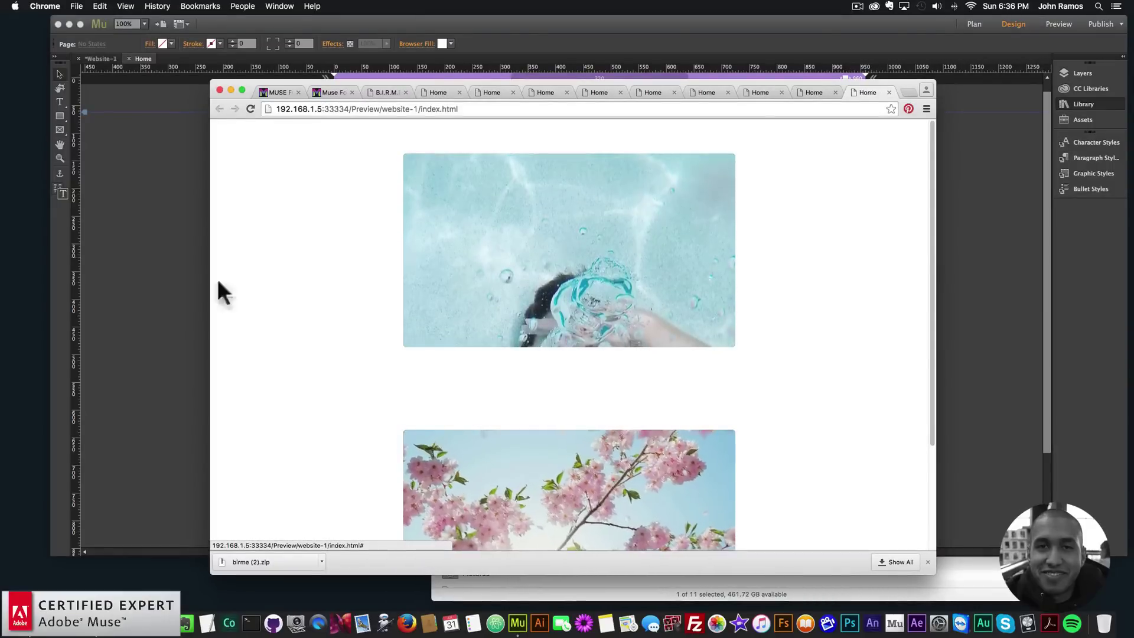
Return to Muse and review the second slideshow's general options, caption and navigation button settings.
{"action": "left_click", "coordinate": [195, 296]}
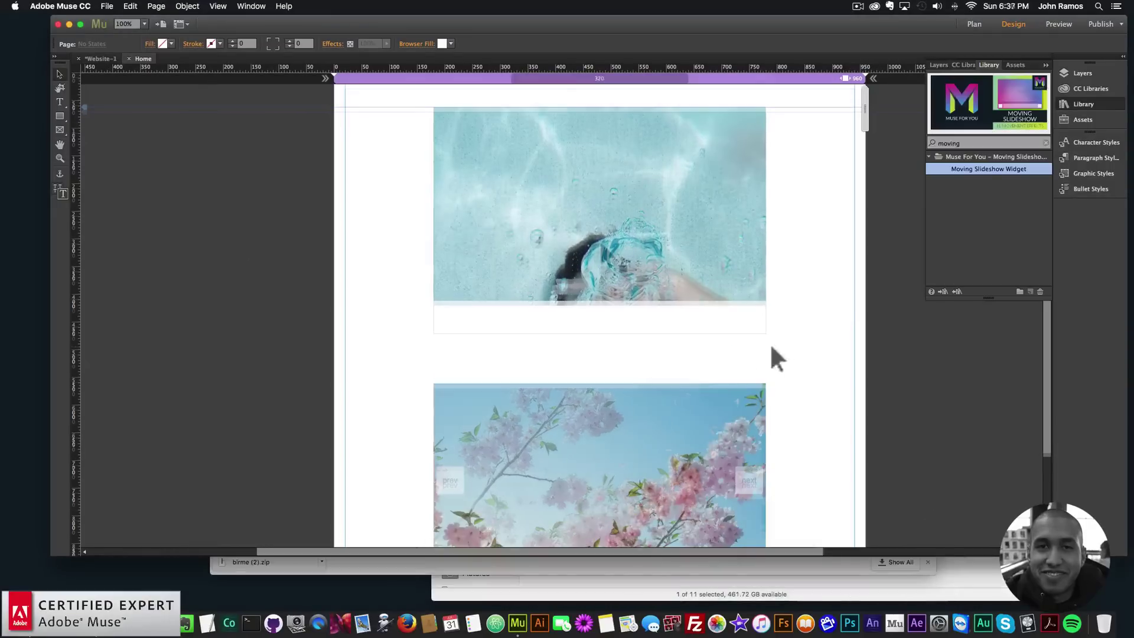
{"action": "left_click", "coordinate": [713, 430]}
{"action": "left_click", "coordinate": [775, 382]}
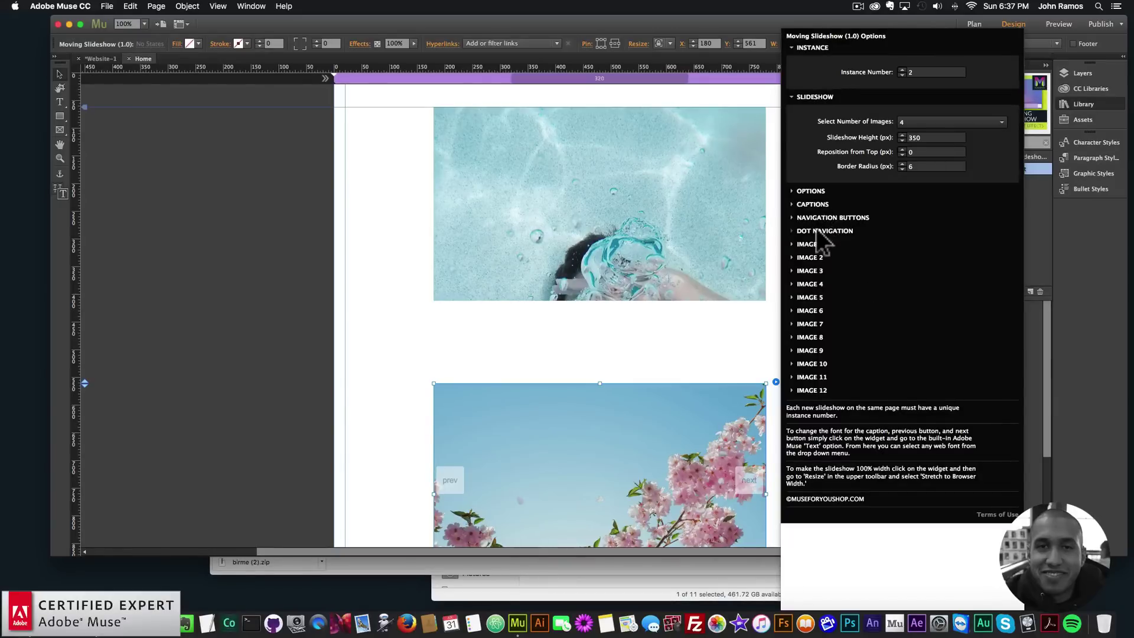
{"action": "left_click", "coordinate": [815, 191]}
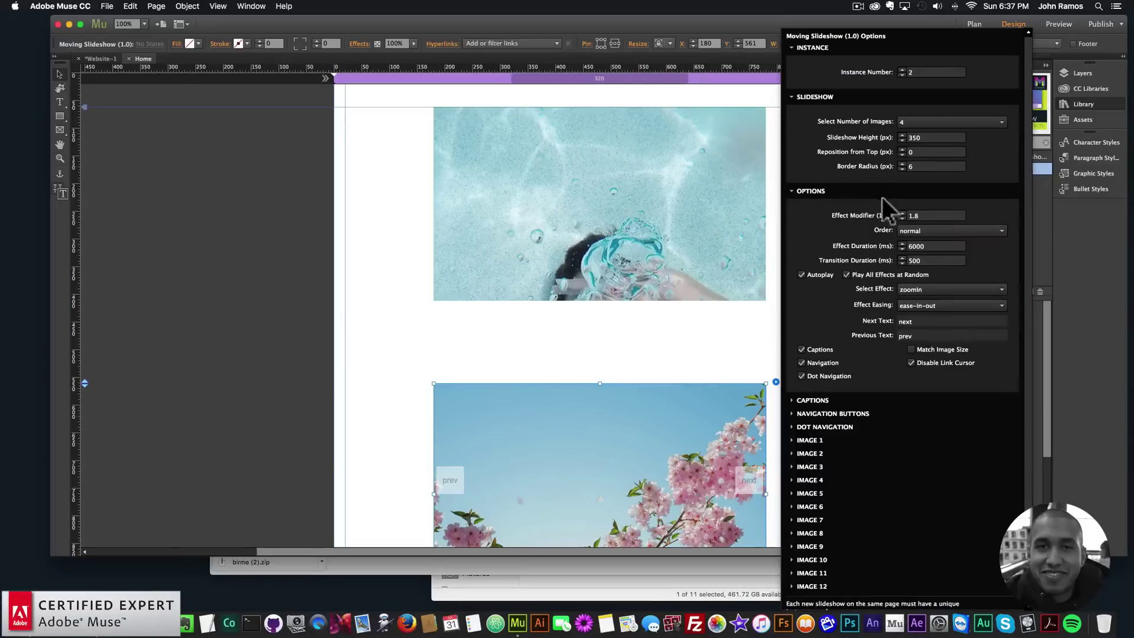
{"action": "left_click", "coordinate": [822, 192]}
{"action": "left_click", "coordinate": [812, 204]}
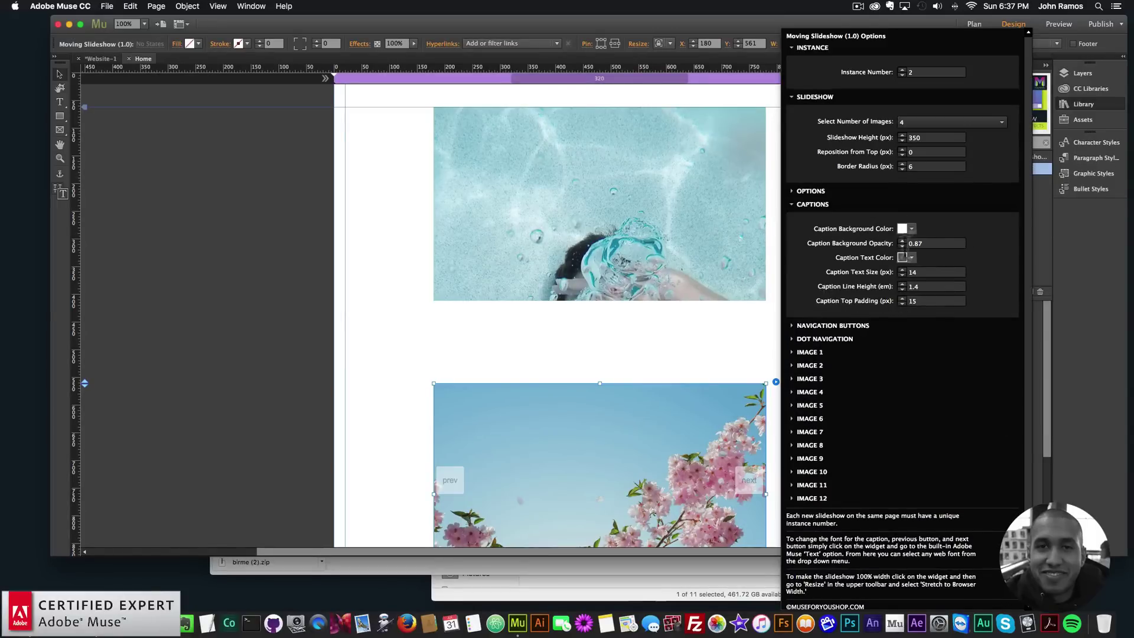
{"action": "left_click", "coordinate": [846, 326]}
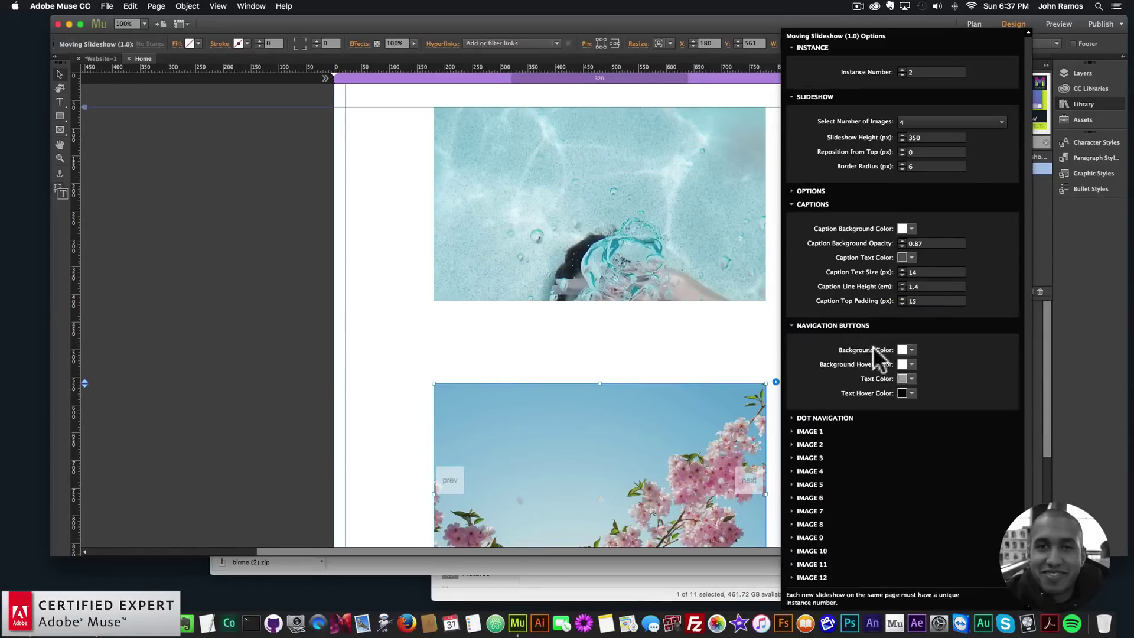
Set the second slideshow's dot navigation background color to orange.
{"action": "left_click", "coordinate": [832, 418]}
{"action": "left_click", "coordinate": [904, 471]}
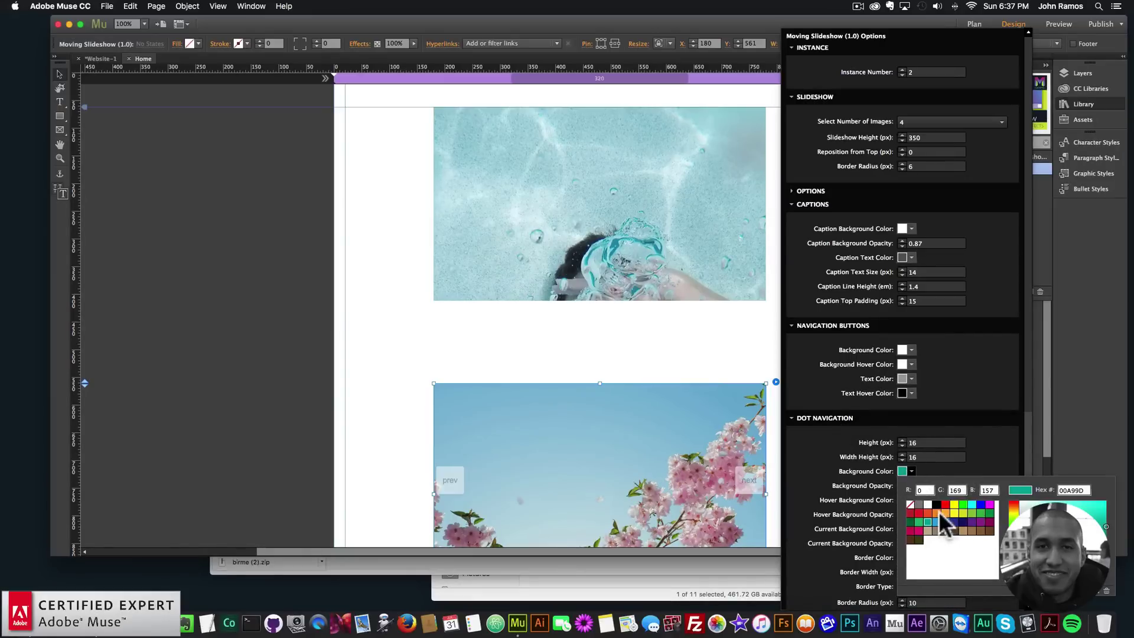
{"action": "left_click", "coordinate": [937, 513]}
Enable Dot Navigation in the first slideshow's options.
{"action": "left_click", "coordinate": [685, 176]}
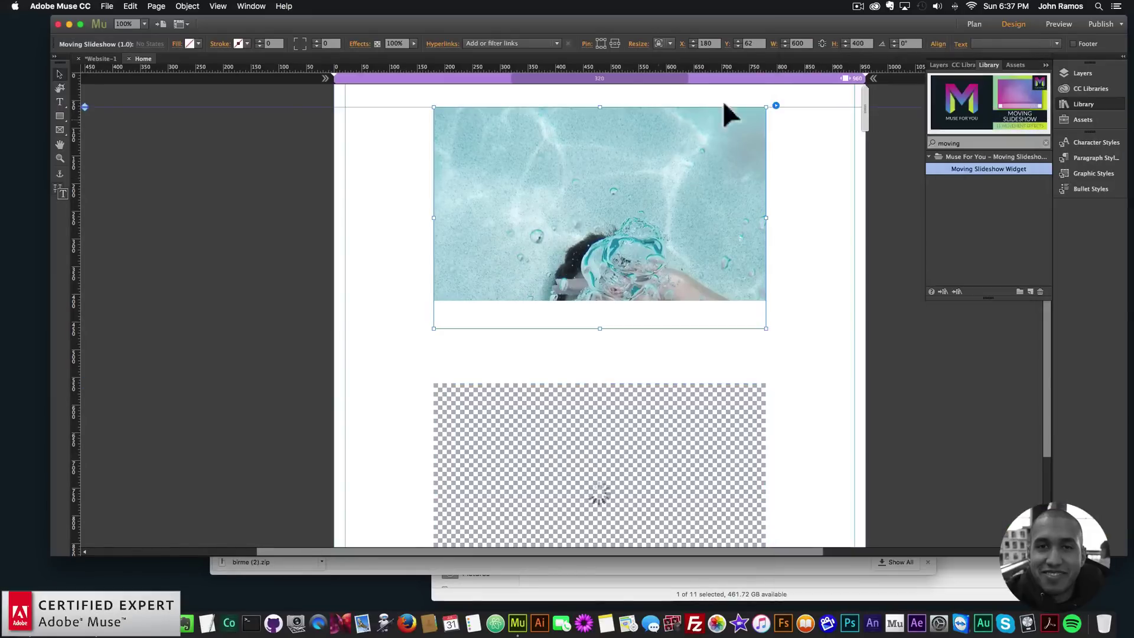
{"action": "left_click", "coordinate": [776, 105]}
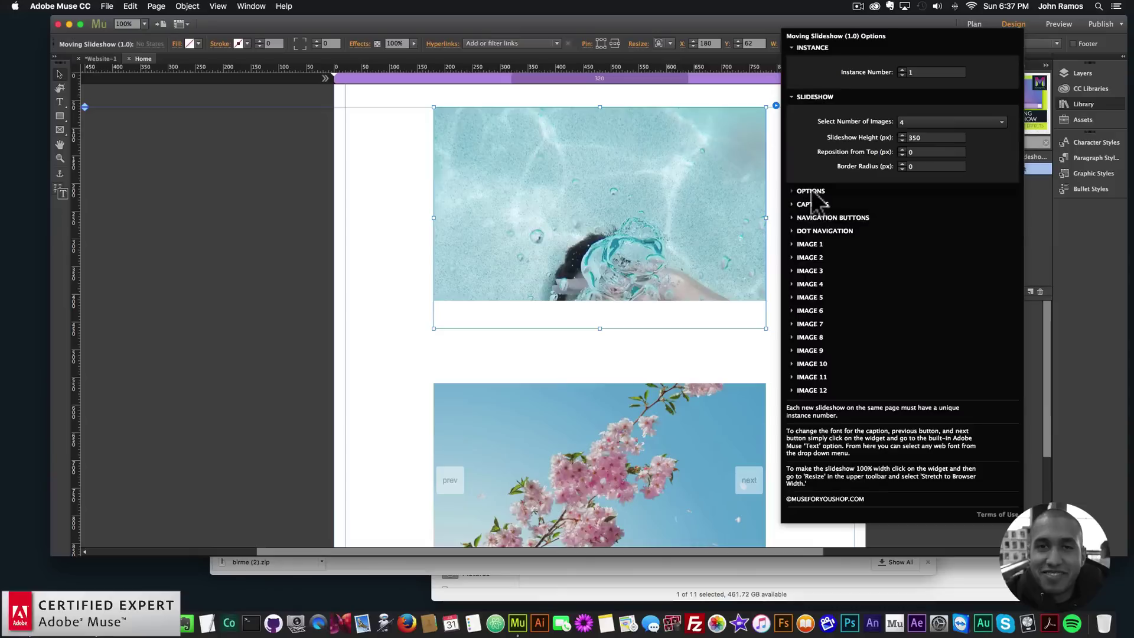
{"action": "left_click", "coordinate": [810, 189]}
{"action": "left_click", "coordinate": [802, 375]}
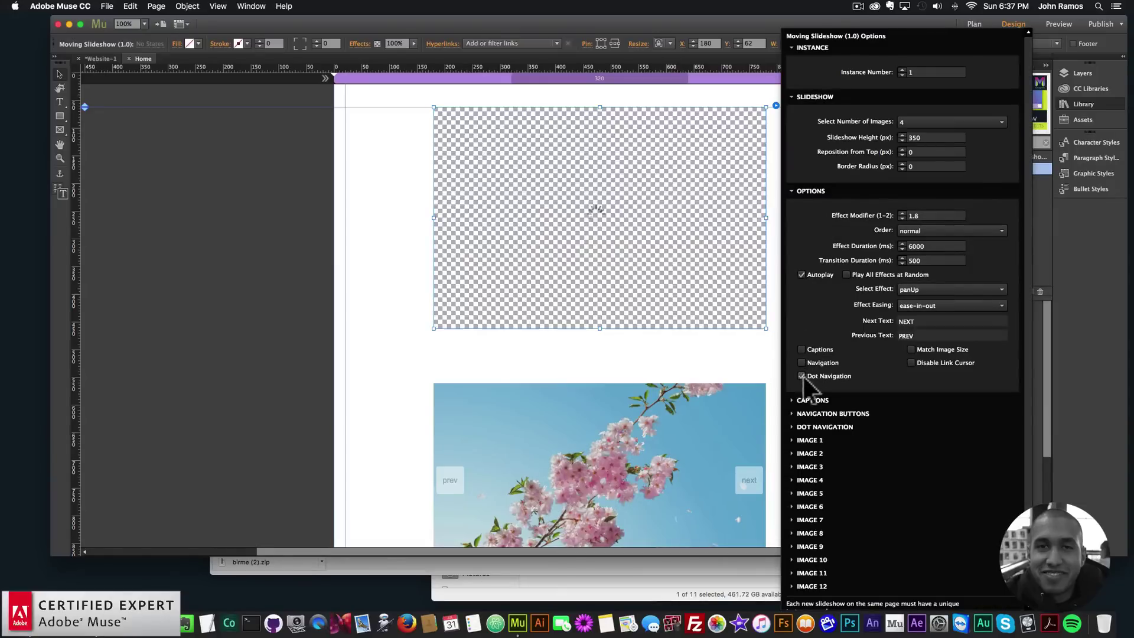
{"action": "left_click", "coordinate": [314, 161]}
Preview the page in the browser to check the dot navigation below both slideshows.
{"action": "left_click", "coordinate": [107, 6]}
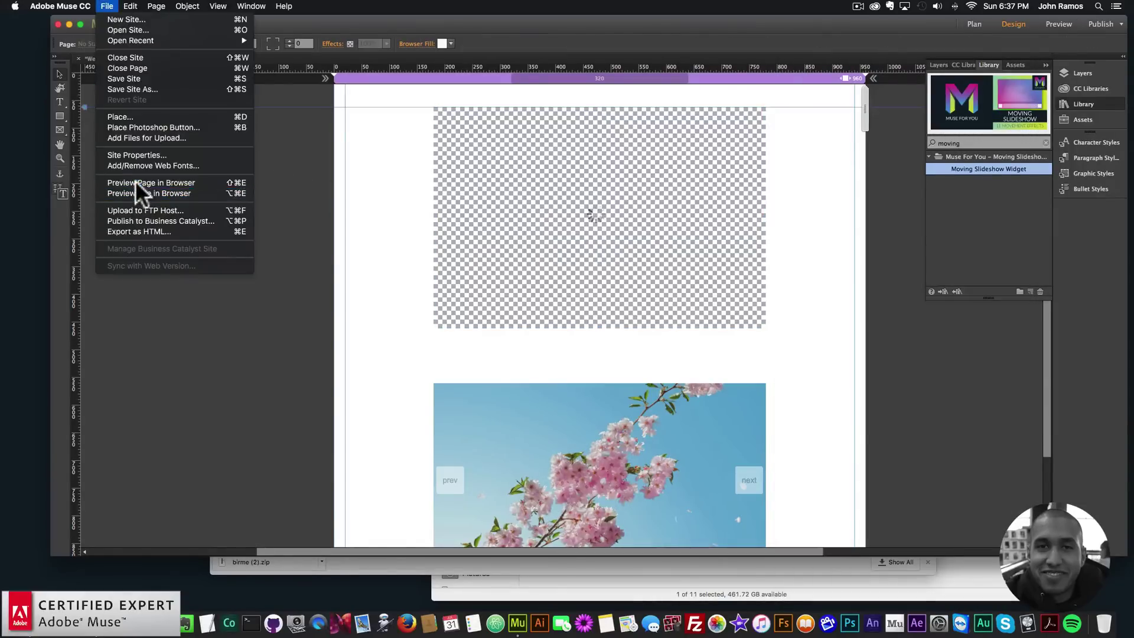
{"action": "left_click", "coordinate": [135, 182]}
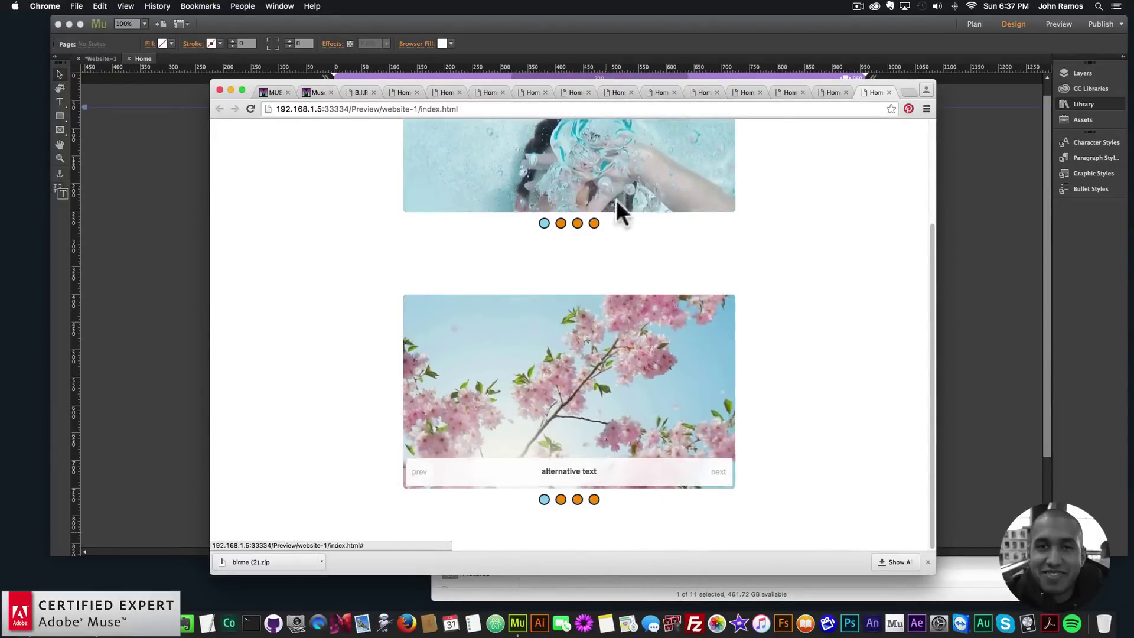
{"action": "scroll", "coordinate": [533, 169], "scroll_direction": "up", "scroll_amount": 3}
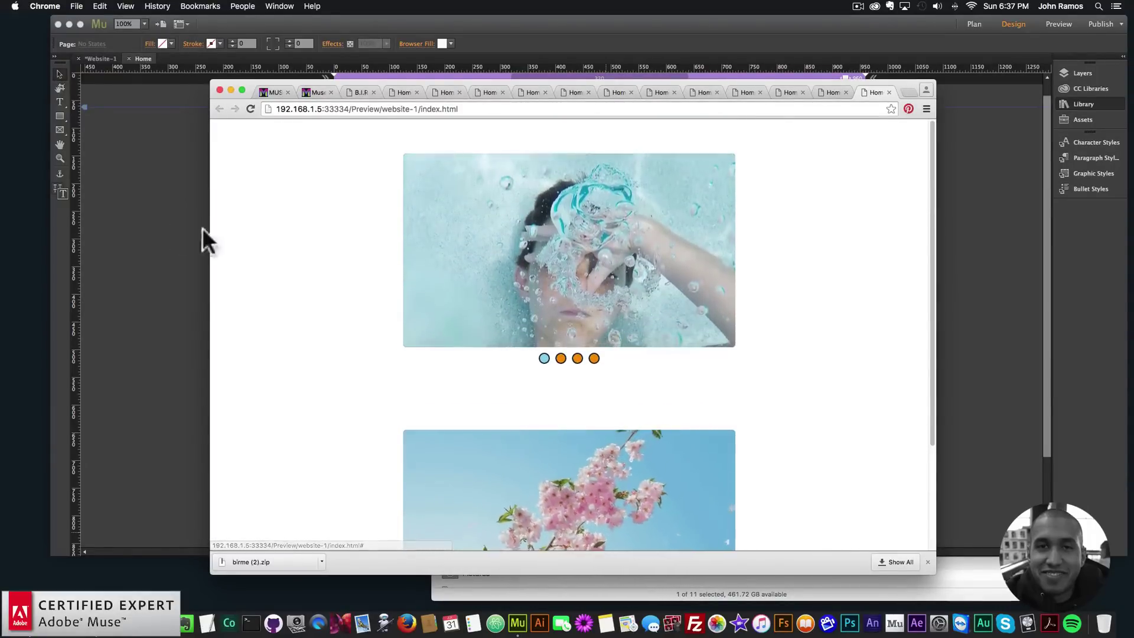
Return to Muse and review the first slideshow's caption settings and general options.
{"action": "left_click", "coordinate": [202, 233]}
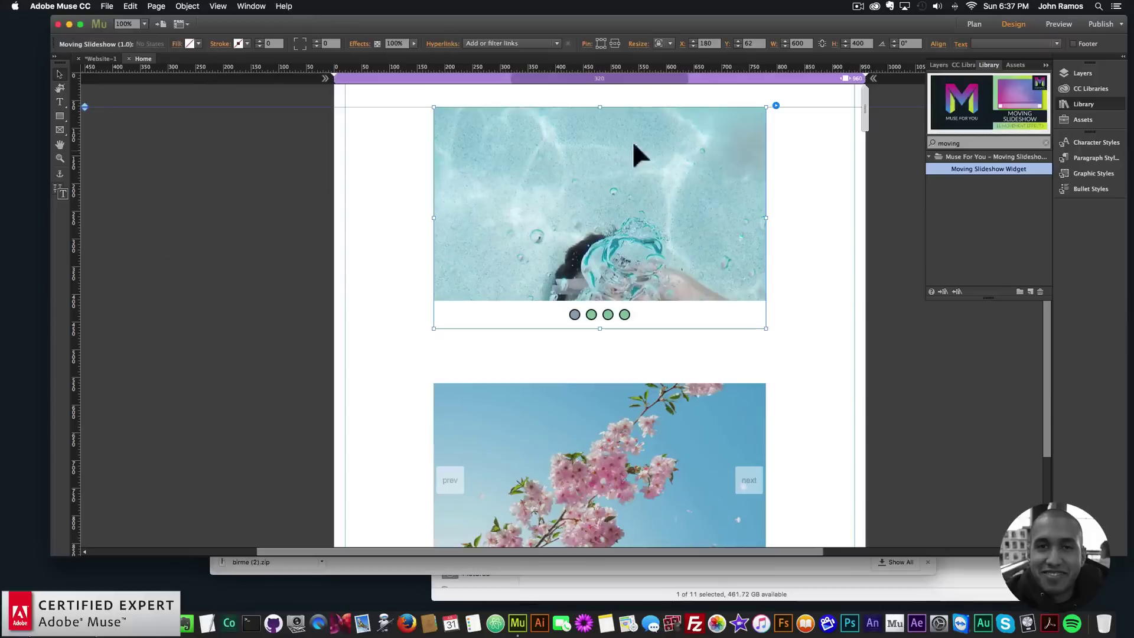
{"action": "left_click", "coordinate": [775, 105]}
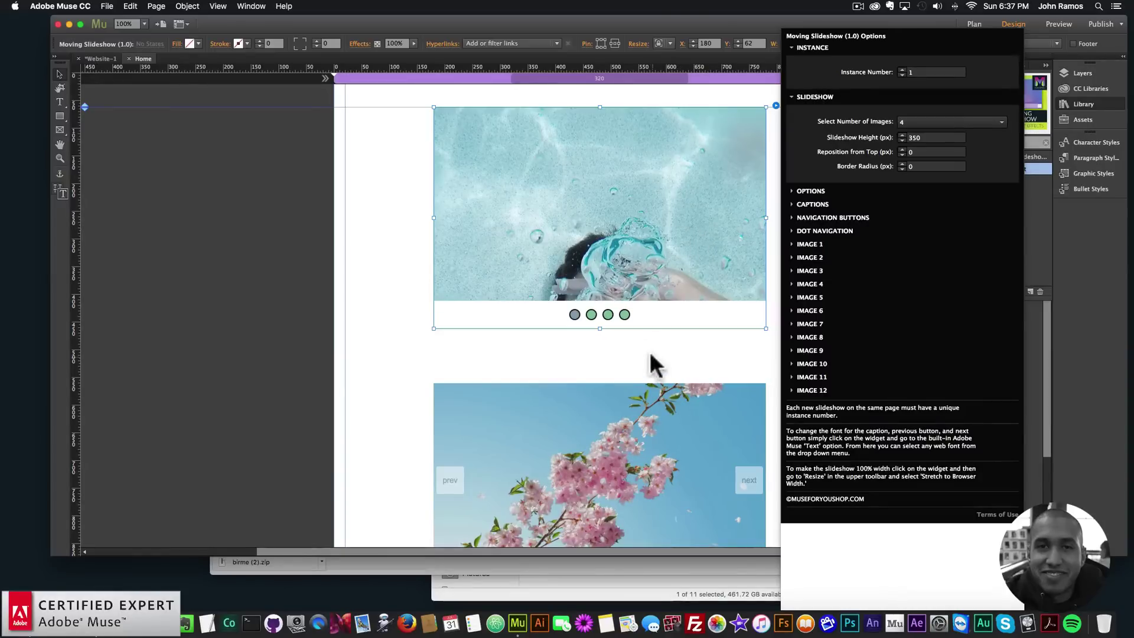
{"action": "left_click", "coordinate": [814, 203]}
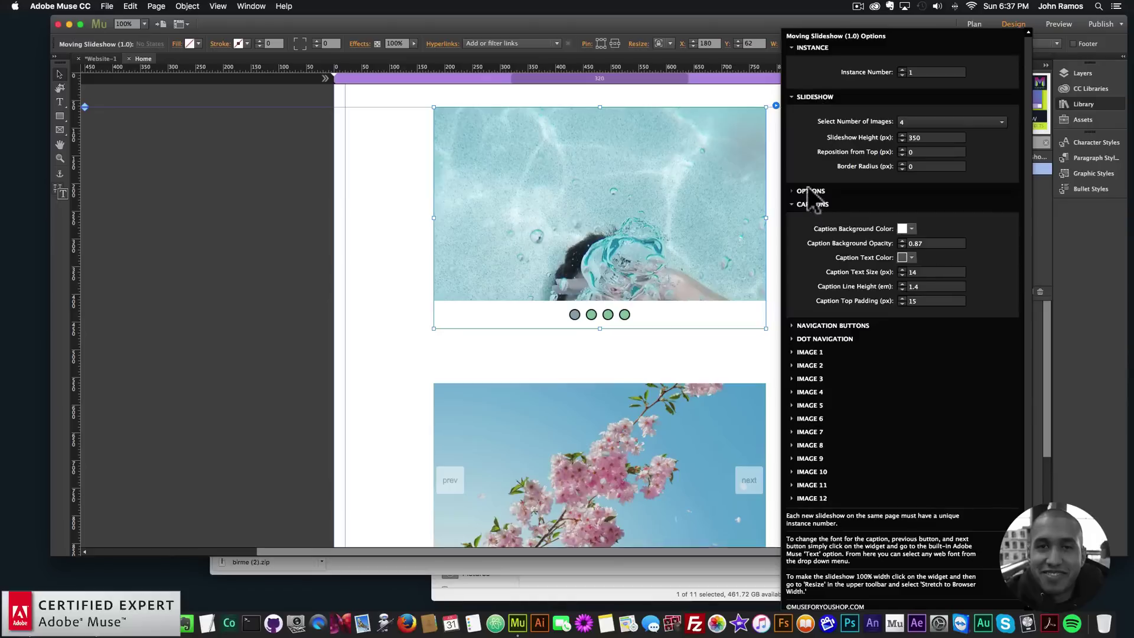
{"action": "left_click", "coordinate": [810, 191]}
{"action": "left_click", "coordinate": [818, 191]}
Delete the second slideshow from the page.
{"action": "left_click", "coordinate": [702, 411]}
{"action": "scroll", "coordinate": [705, 406], "scroll_direction": "down", "scroll_amount": 1}
{"action": "key", "text": "BackSpace"}
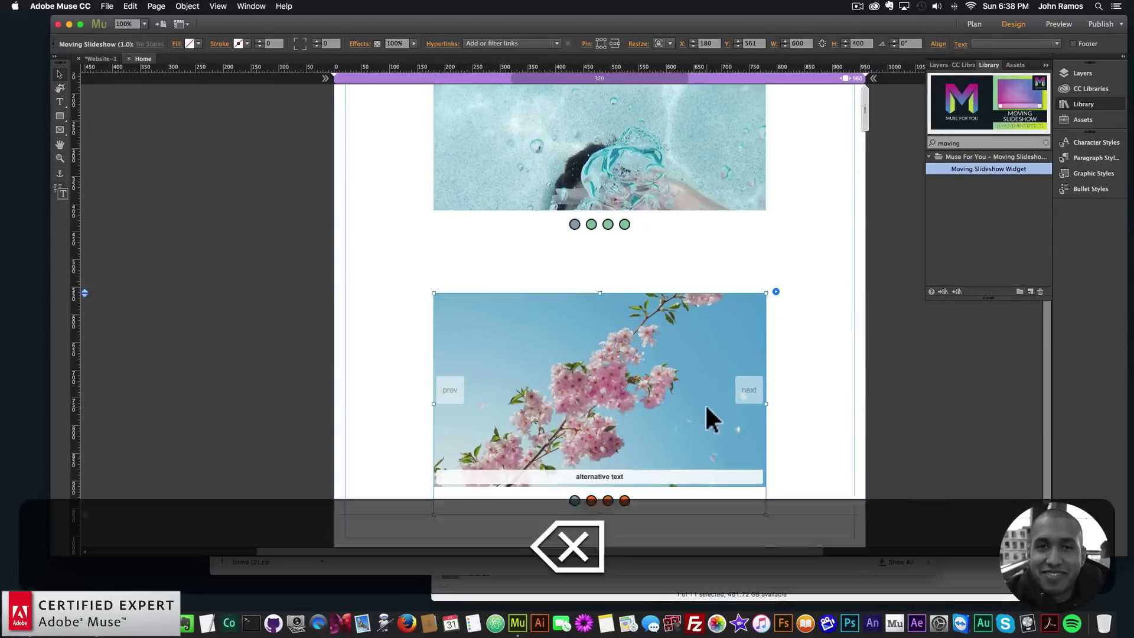
Enable captions for the remaining slideshow, with a green caption background and white caption text.
{"action": "left_click", "coordinate": [682, 195]}
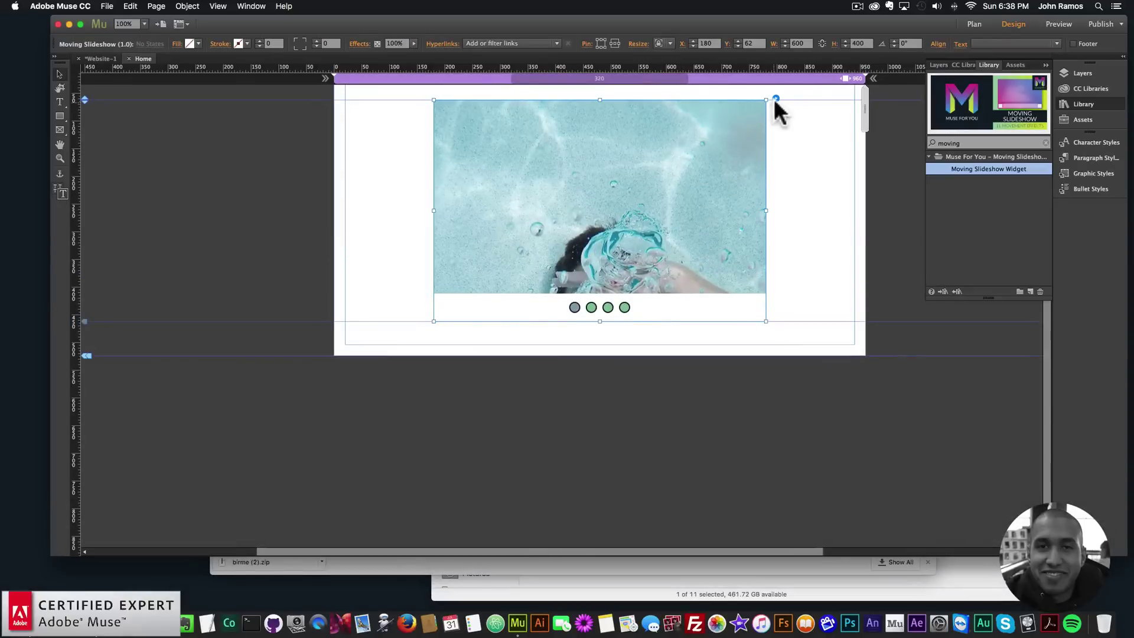
{"action": "left_click", "coordinate": [776, 98]}
{"action": "left_click", "coordinate": [776, 99]}
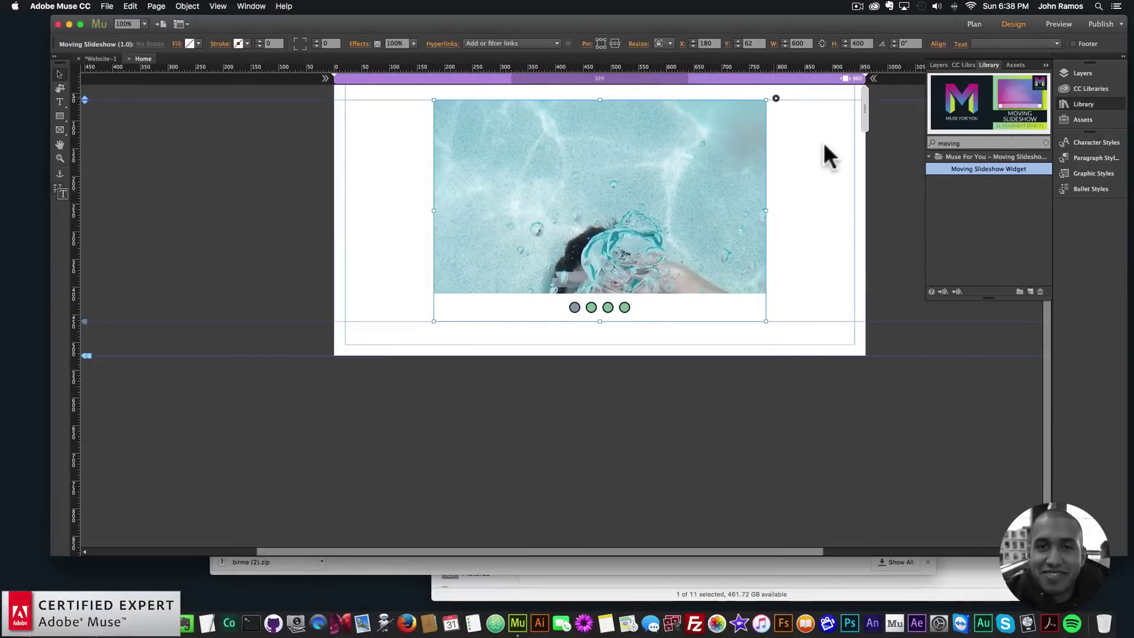
{"action": "left_click", "coordinate": [810, 205]}
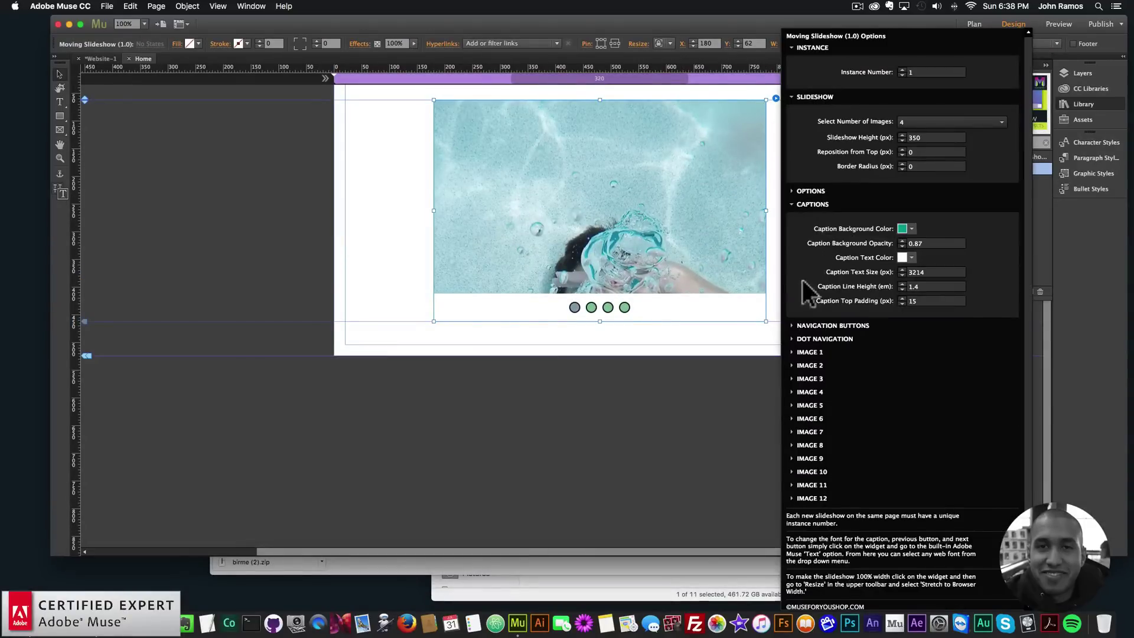
{"action": "left_click", "coordinate": [805, 190]}
{"action": "left_click", "coordinate": [802, 350]}
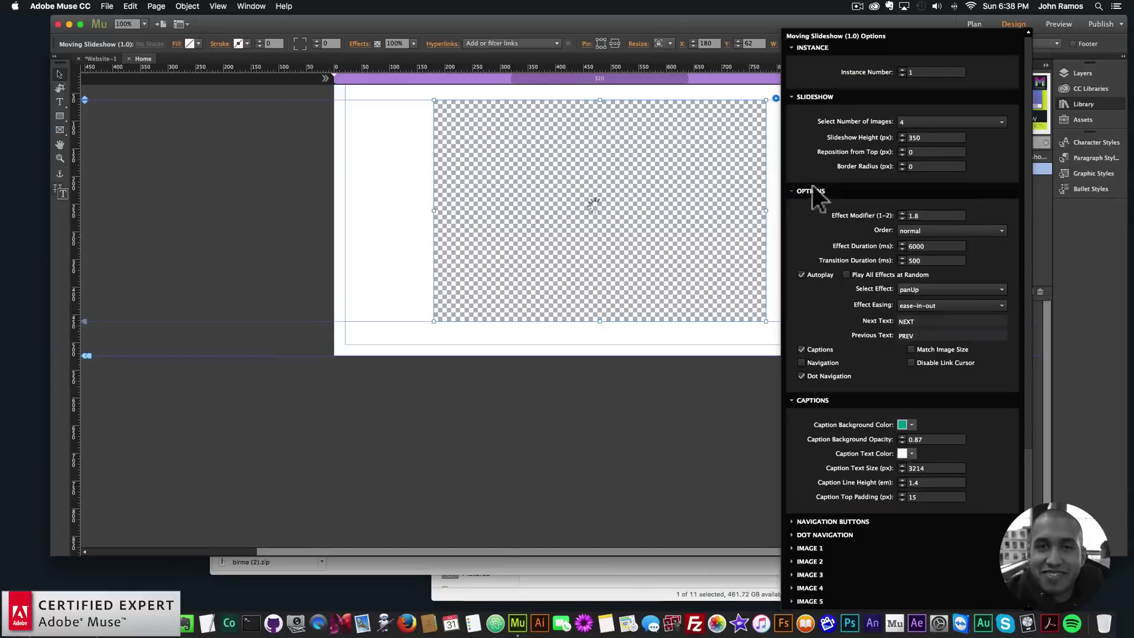
{"action": "left_click", "coordinate": [812, 190]}
Set the caption text size to 32 px, line height to 3 em and top padding to 0 px.
{"action": "left_click", "coordinate": [912, 228]}
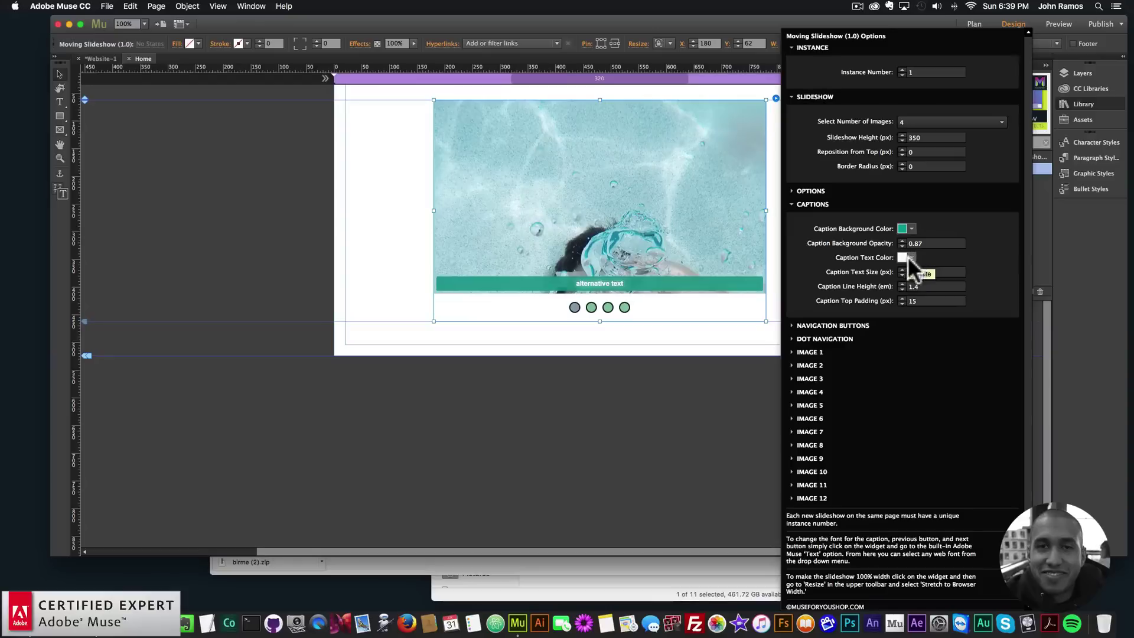
{"action": "key", "text": "Return"}
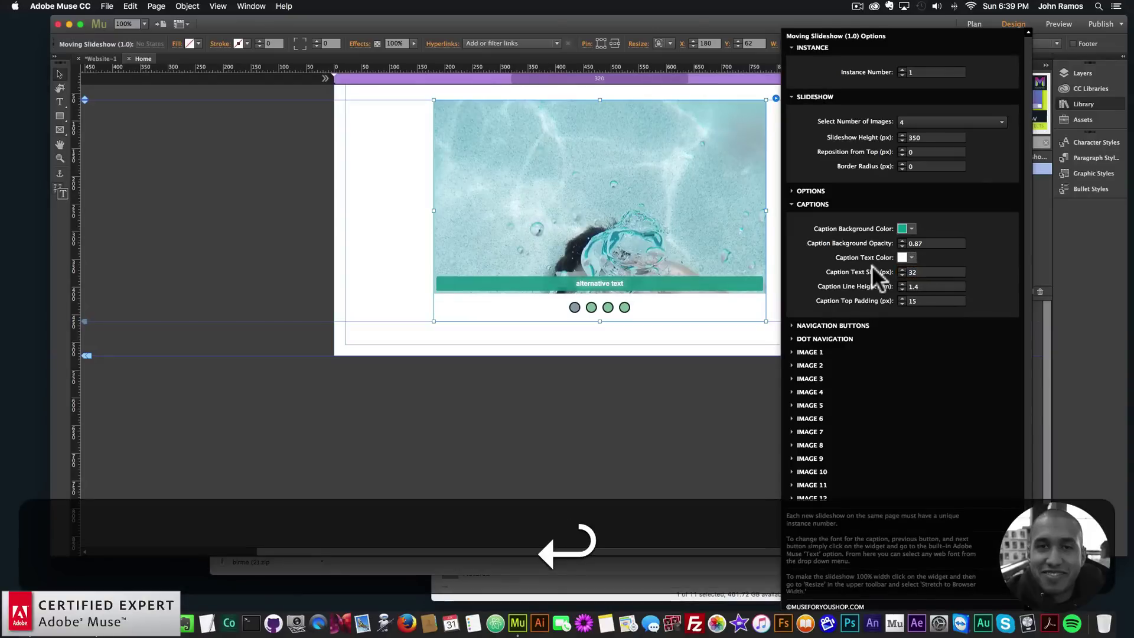
{"action": "double_click", "coordinate": [915, 286]}
{"action": "type", "text": "3"}
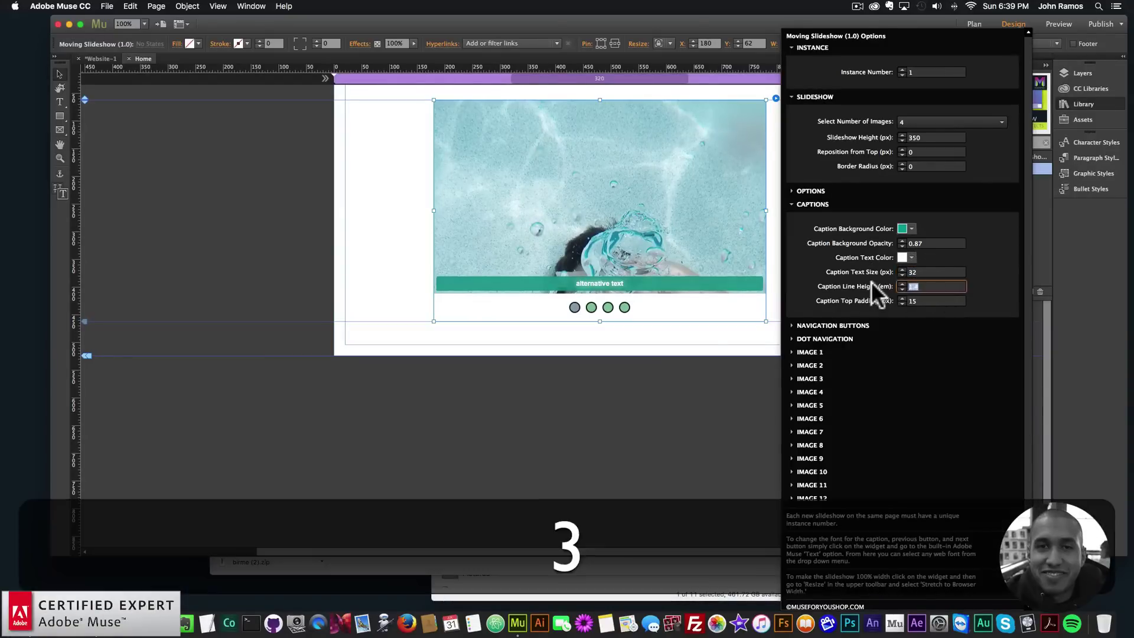
{"action": "key", "text": "Return"}
{"action": "double_click", "coordinate": [932, 300]}
{"action": "type", "text": "0"}
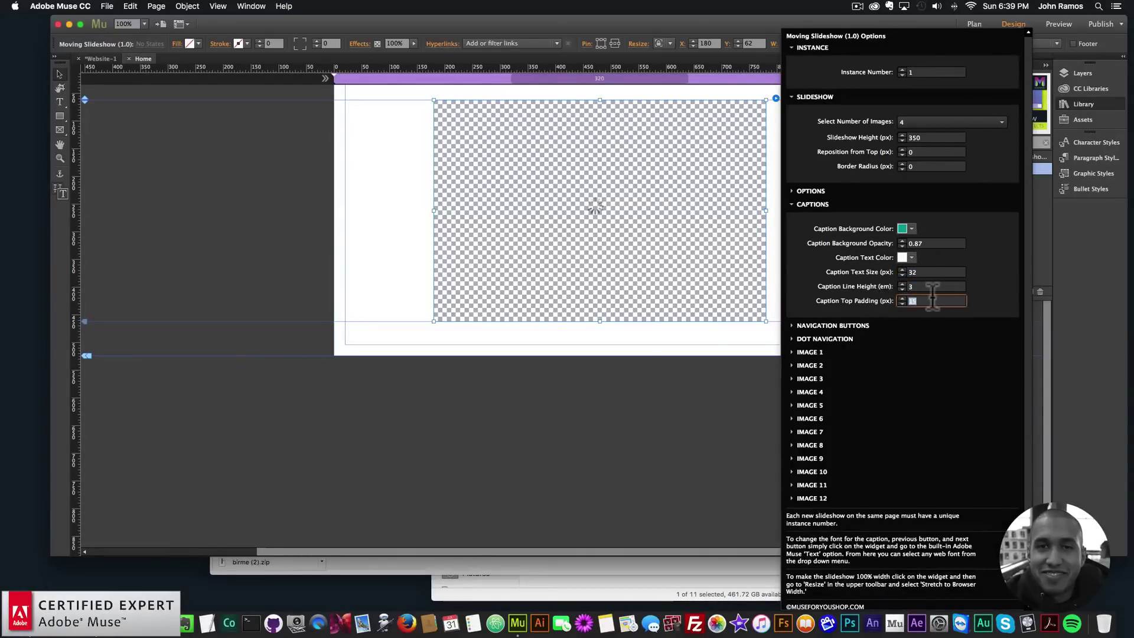
{"action": "key", "text": "Return"}
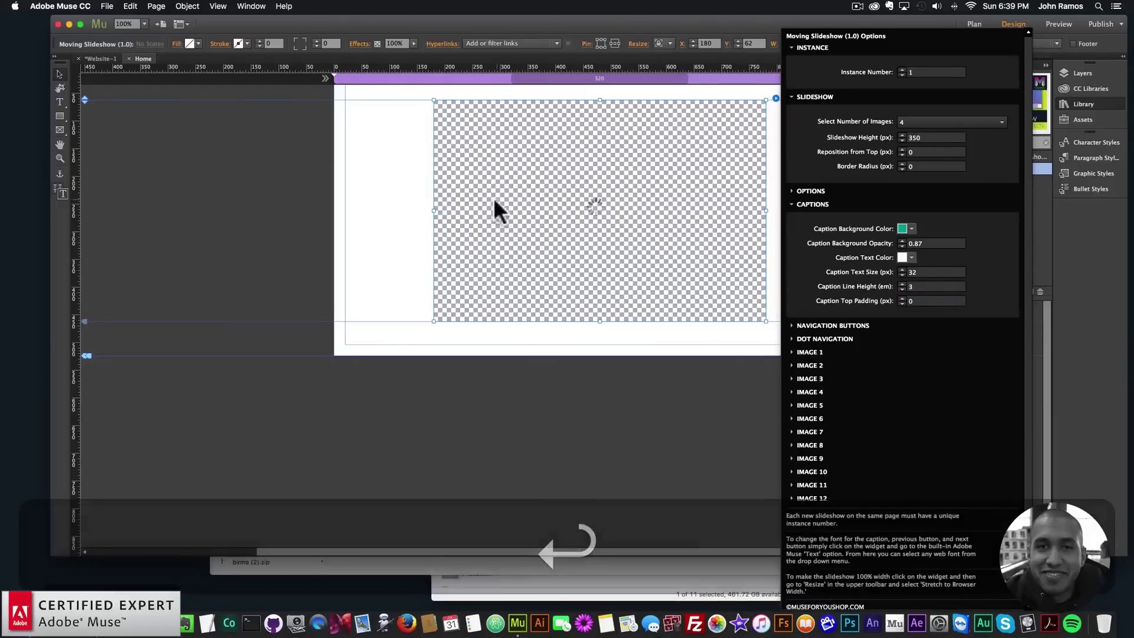
Preview the page in the browser to check the restyled caption.
{"action": "left_click", "coordinate": [251, 199]}
{"action": "left_click", "coordinate": [107, 6]}
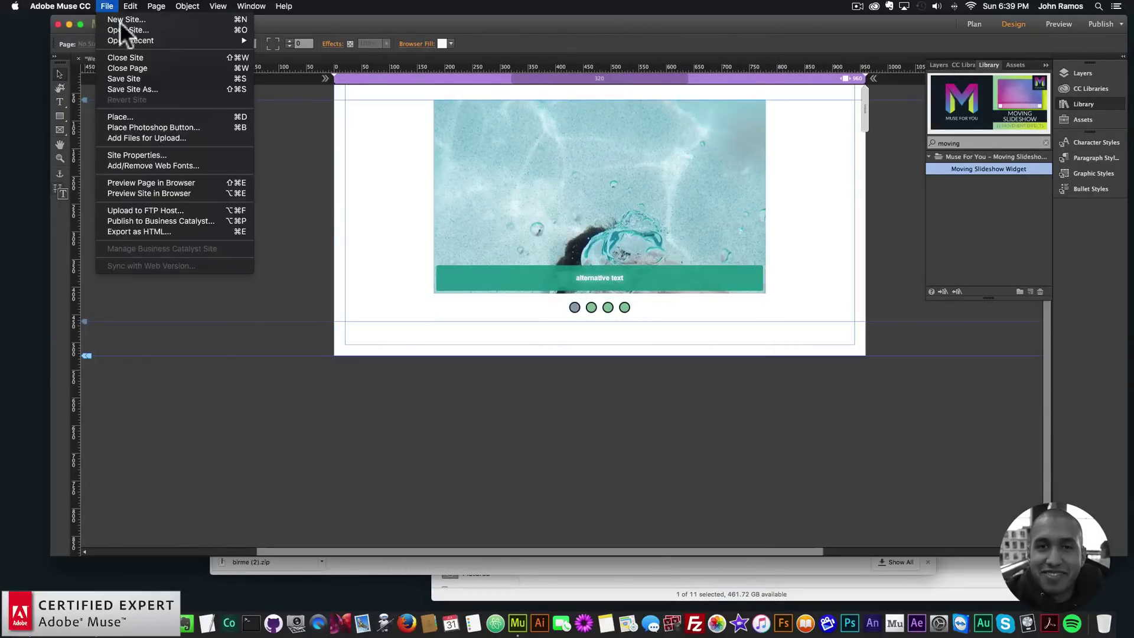
{"action": "left_click", "coordinate": [157, 182]}
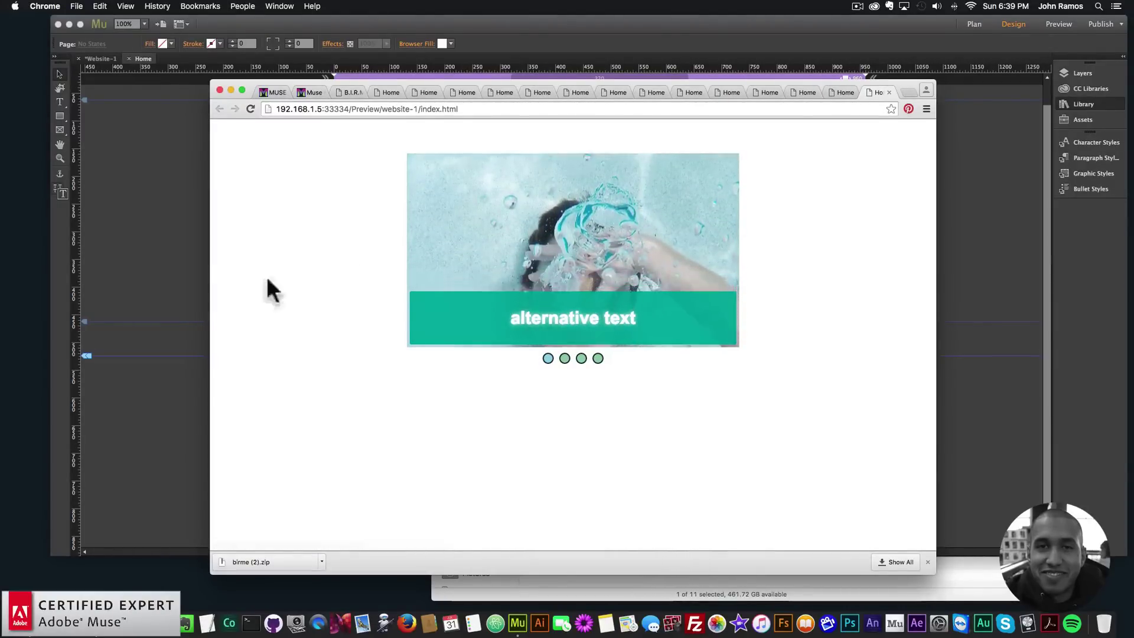
Return to Muse and set the slideshow's caption top padding to 15 px.
{"action": "key", "text": "super+Tab"}
{"action": "left_click", "coordinate": [557, 184]}
{"action": "left_click", "coordinate": [775, 98]}
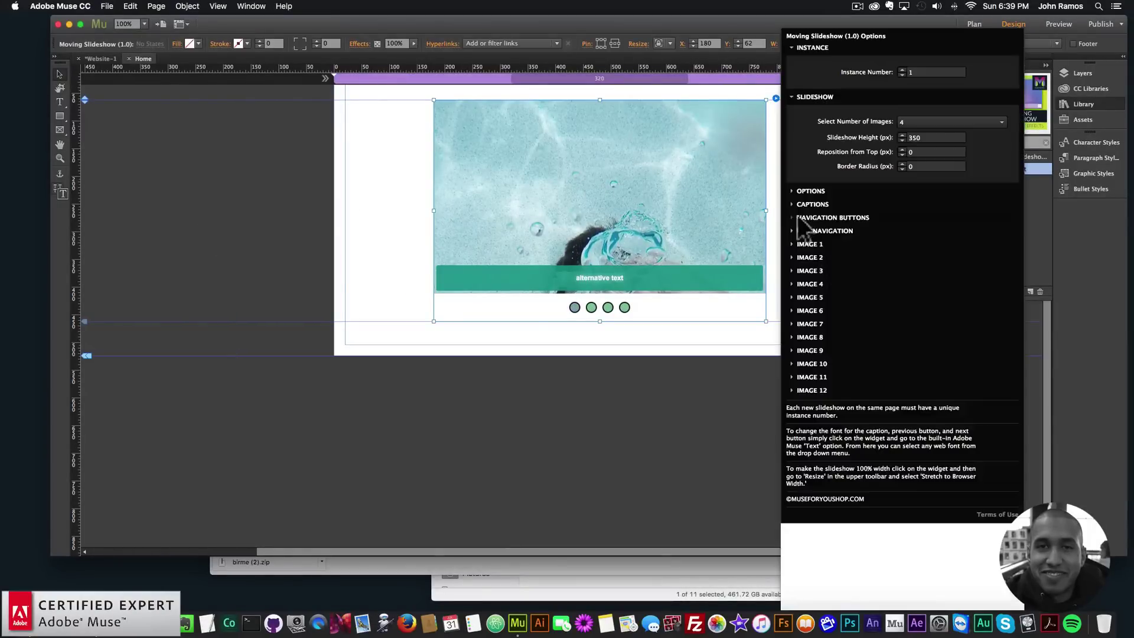
{"action": "left_click", "coordinate": [827, 204]}
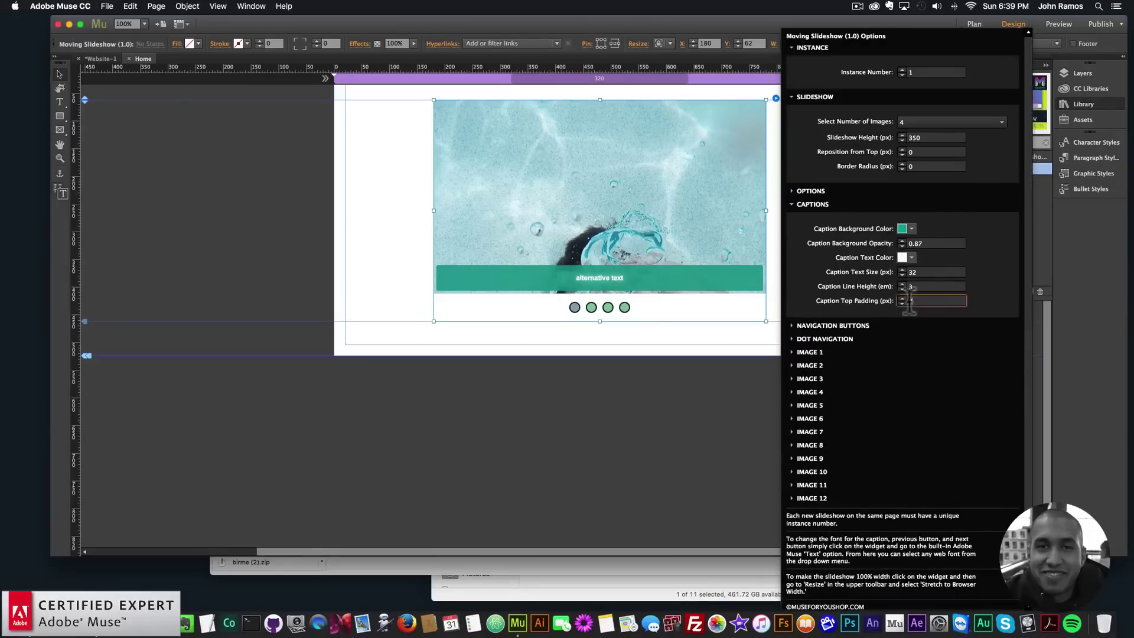
{"action": "type", "text": "15"}
{"action": "key", "text": "Return"}
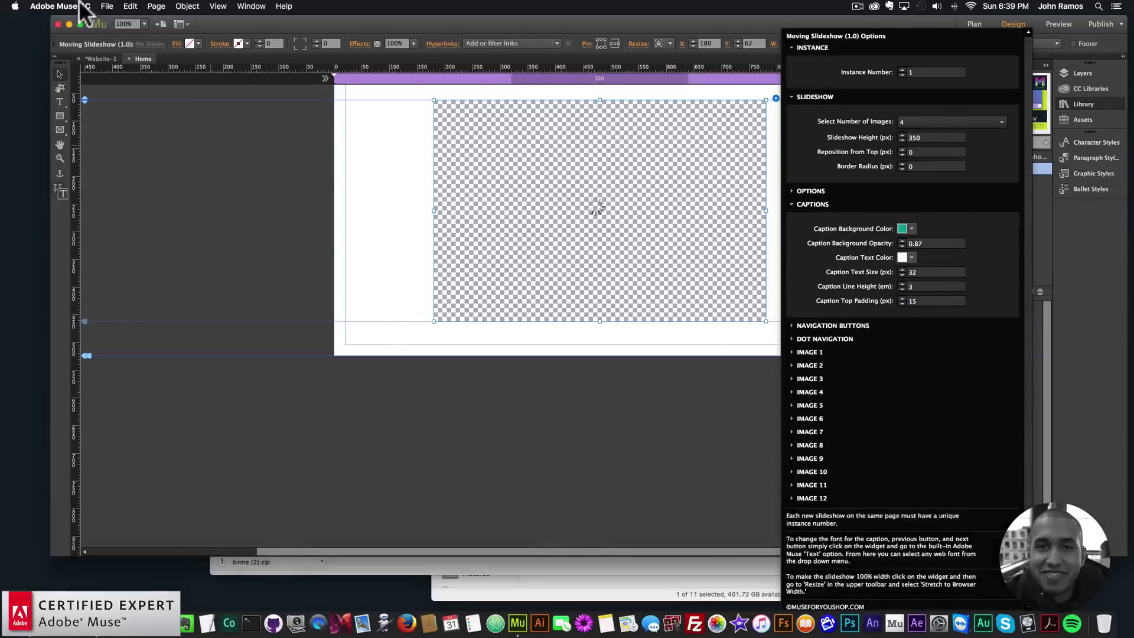
Preview the page in the browser to check the caption with its added top padding.
{"action": "left_click", "coordinate": [107, 6]}
{"action": "left_click", "coordinate": [169, 182]}
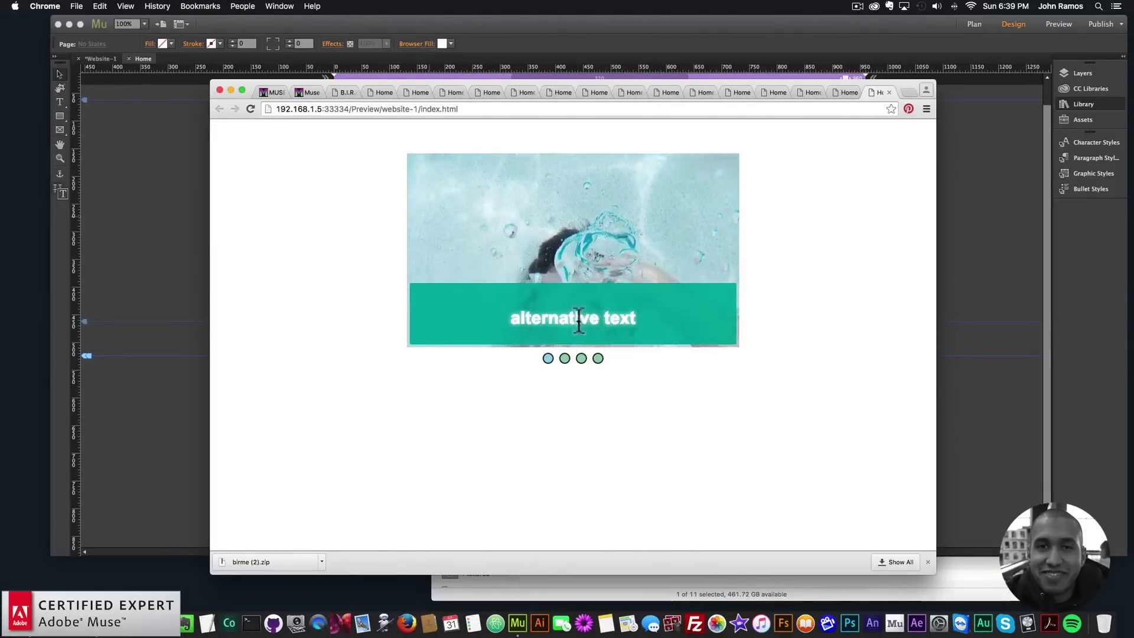
Return to Muse and set the slideshow's caption top padding to 0 px.
{"action": "left_click", "coordinate": [165, 239]}
{"action": "left_click", "coordinate": [776, 99]}
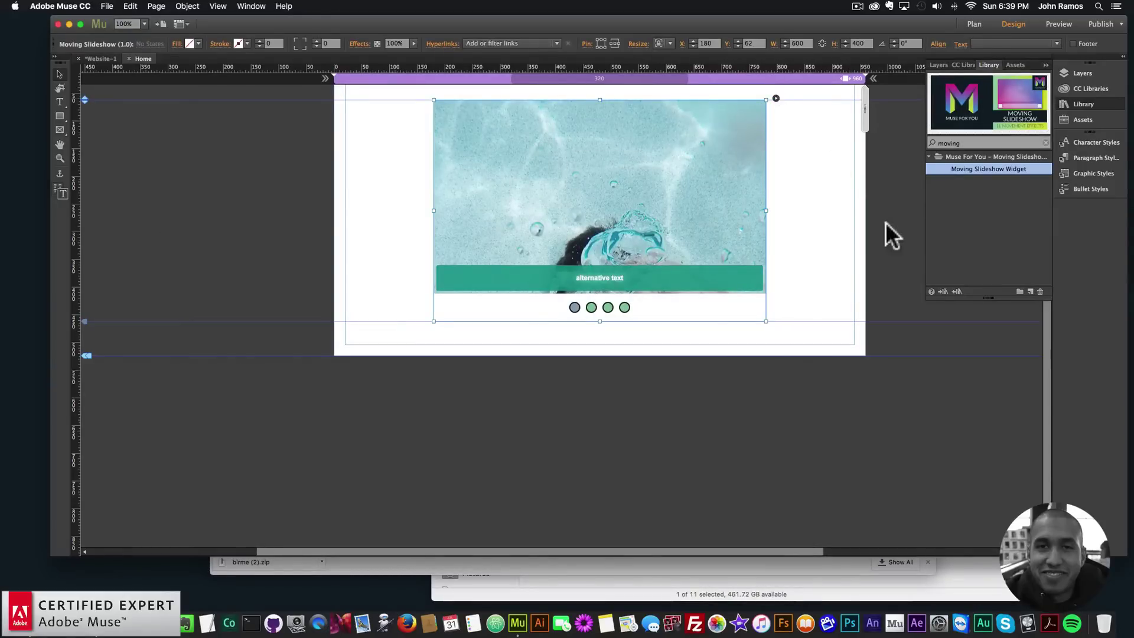
{"action": "left_click", "coordinate": [812, 204]}
{"action": "left_click", "coordinate": [923, 302]}
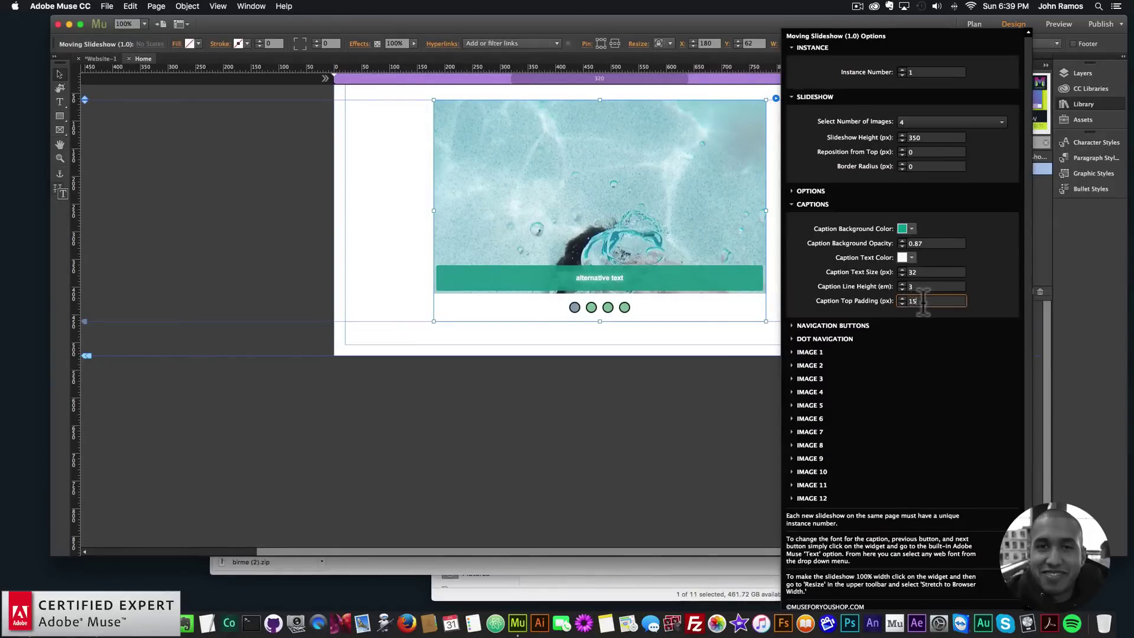
{"action": "left_click", "coordinate": [813, 205]}
{"action": "left_click", "coordinate": [813, 267]}
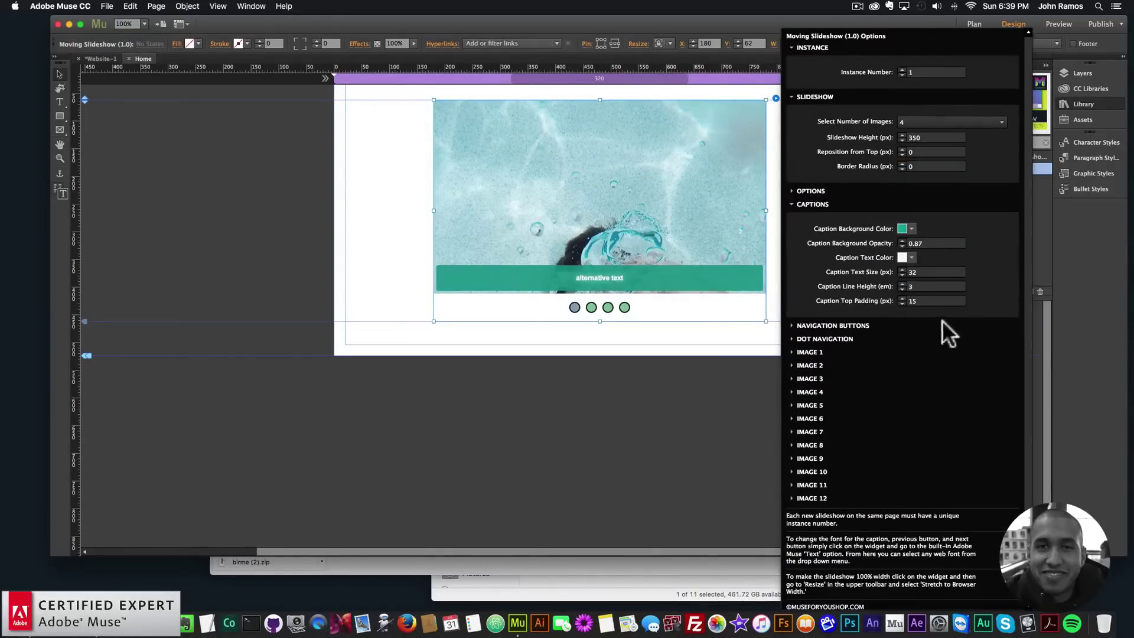
{"action": "key", "text": "Return"}
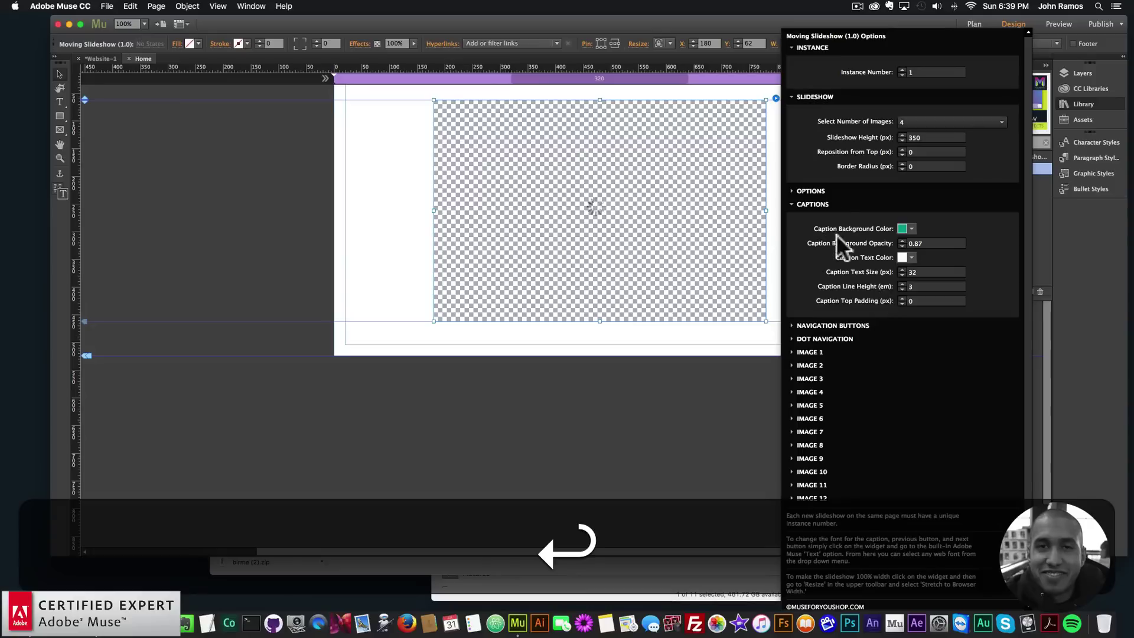
Turn off the slideshow's captions.
{"action": "left_click", "coordinate": [809, 192]}
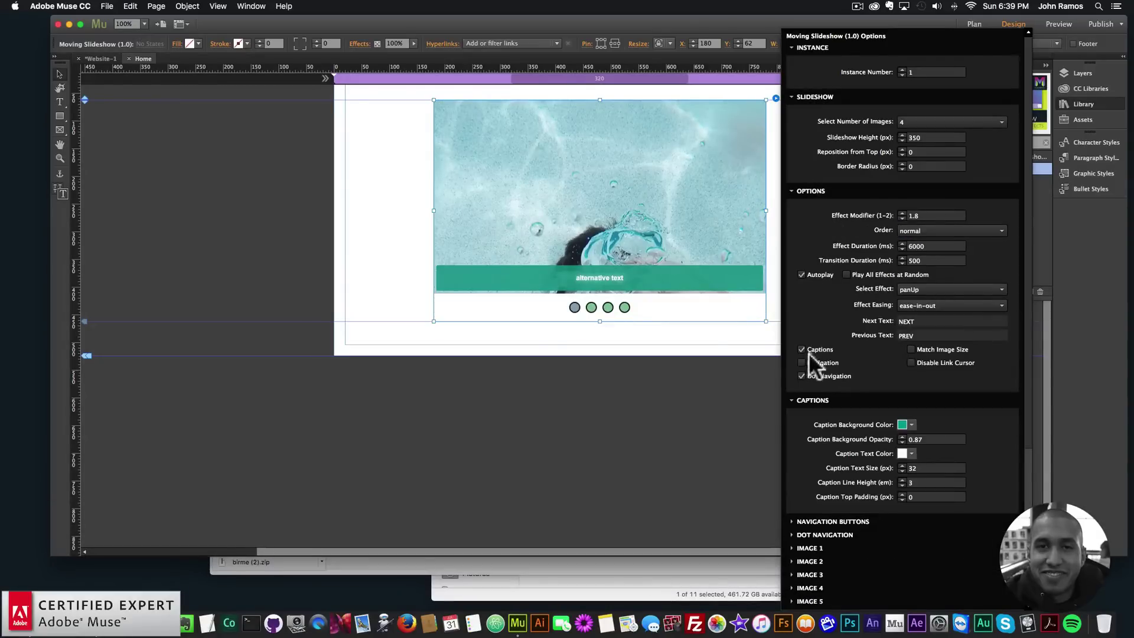
{"action": "left_click", "coordinate": [801, 349]}
{"action": "left_click", "coordinate": [809, 191]}
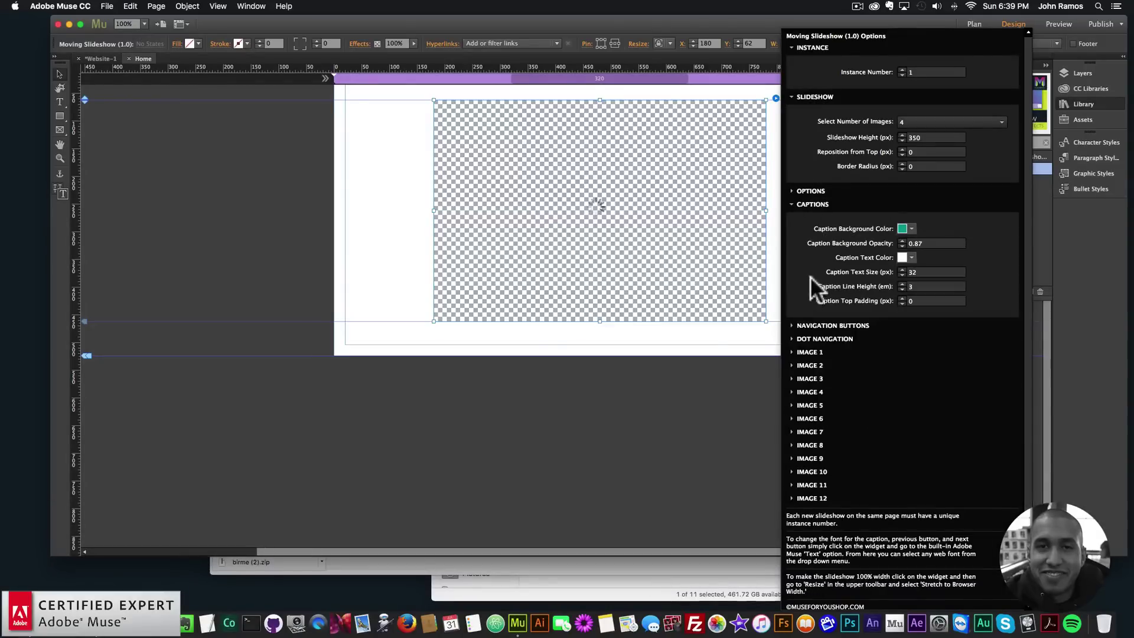
Set the slideshow's navigation dots to 32 px height and width with a 50 px border radius.
{"action": "left_click", "coordinate": [815, 325]}
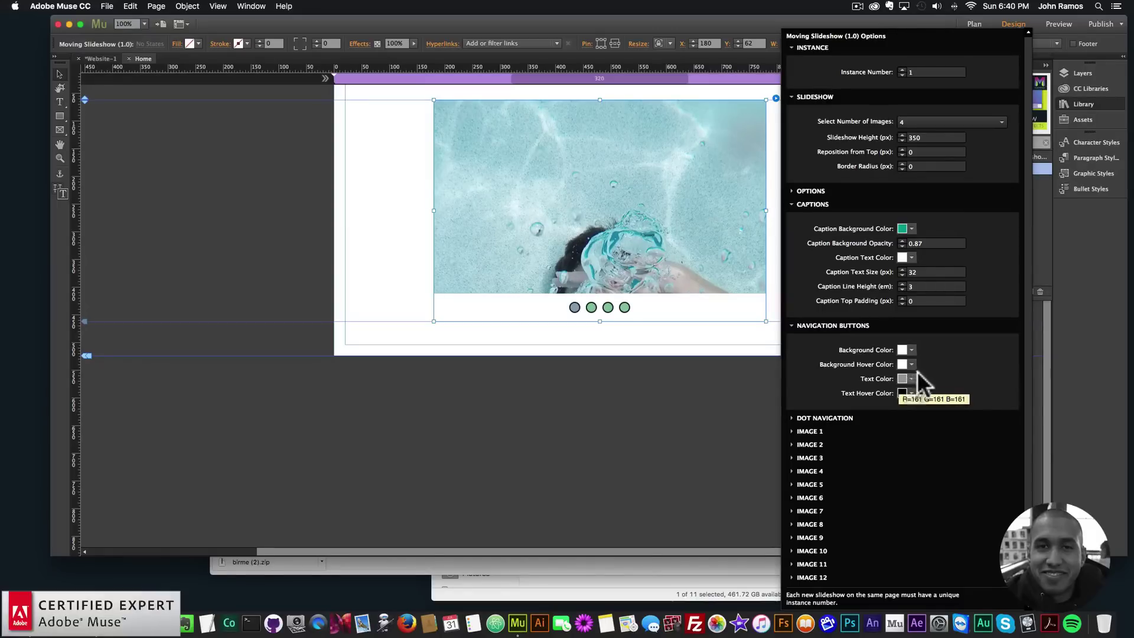
{"action": "left_click", "coordinate": [821, 419]}
{"action": "scroll", "coordinate": [884, 452], "scroll_direction": "down", "scroll_amount": 1}
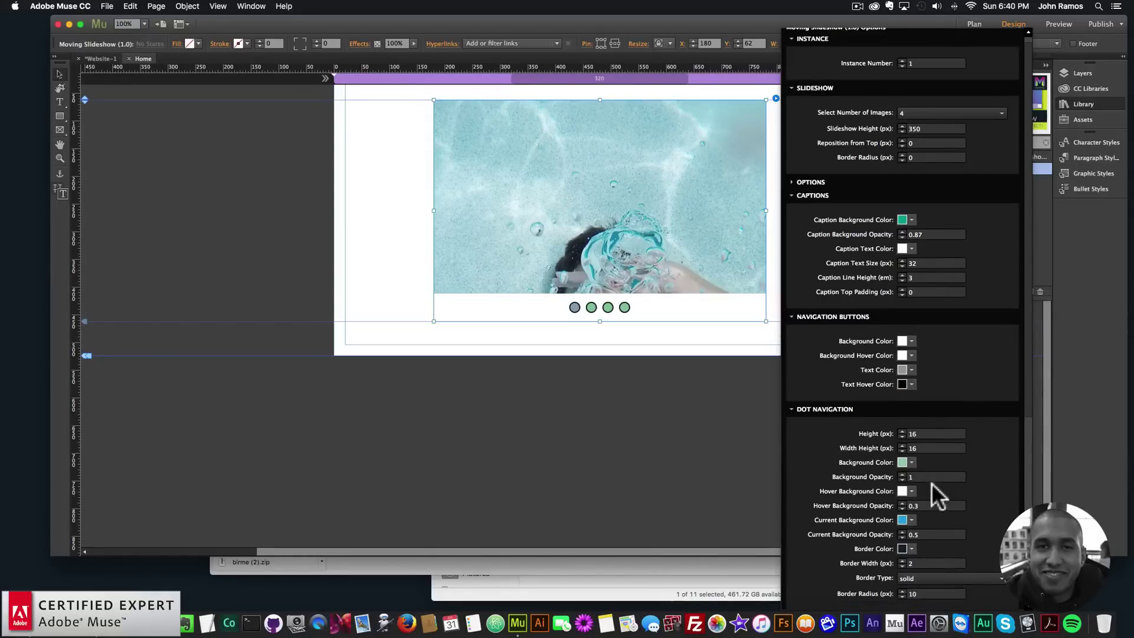
{"action": "left_click", "coordinate": [926, 433]}
{"action": "type", "text": "32"}
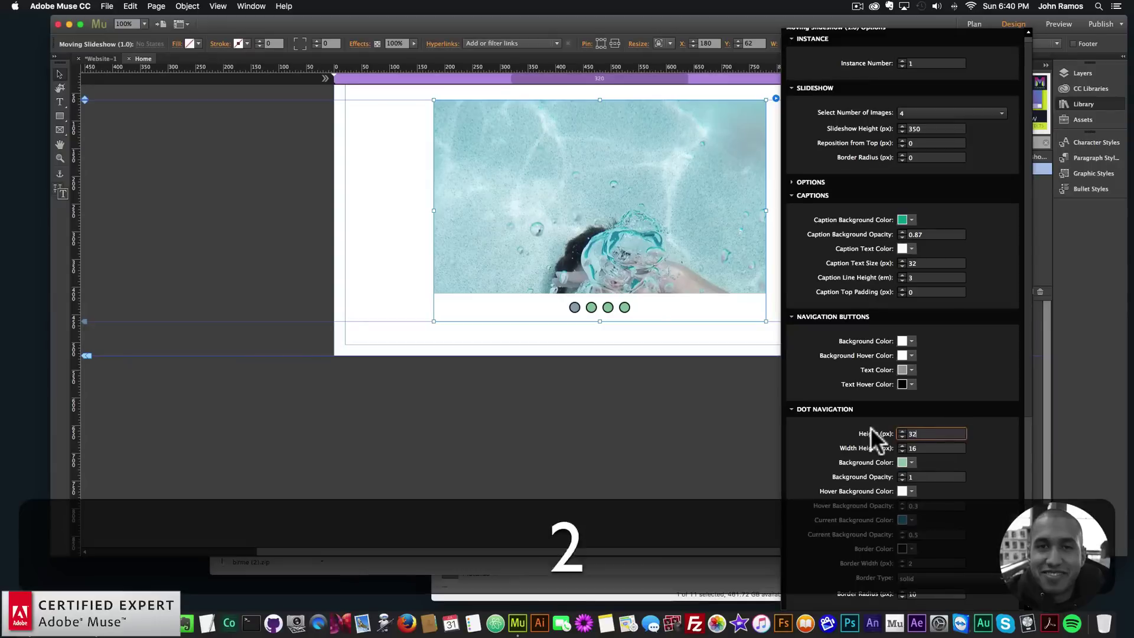
{"action": "key", "text": "Tab"}
{"action": "key", "text": "Return"}
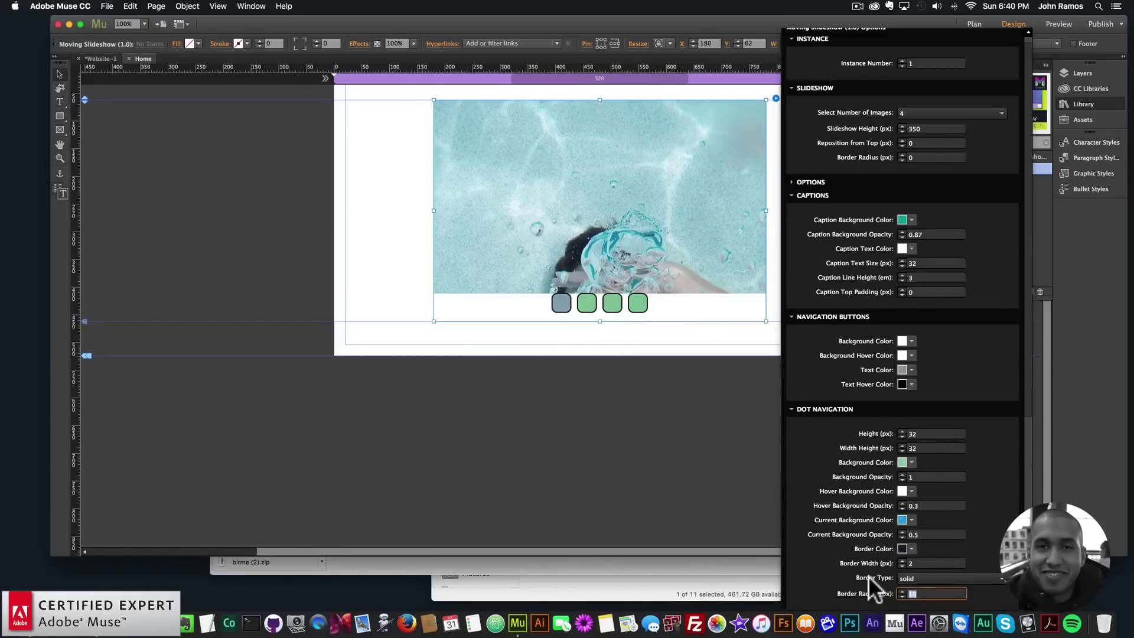
{"action": "type", "text": "30"}
{"action": "key", "text": "Return"}
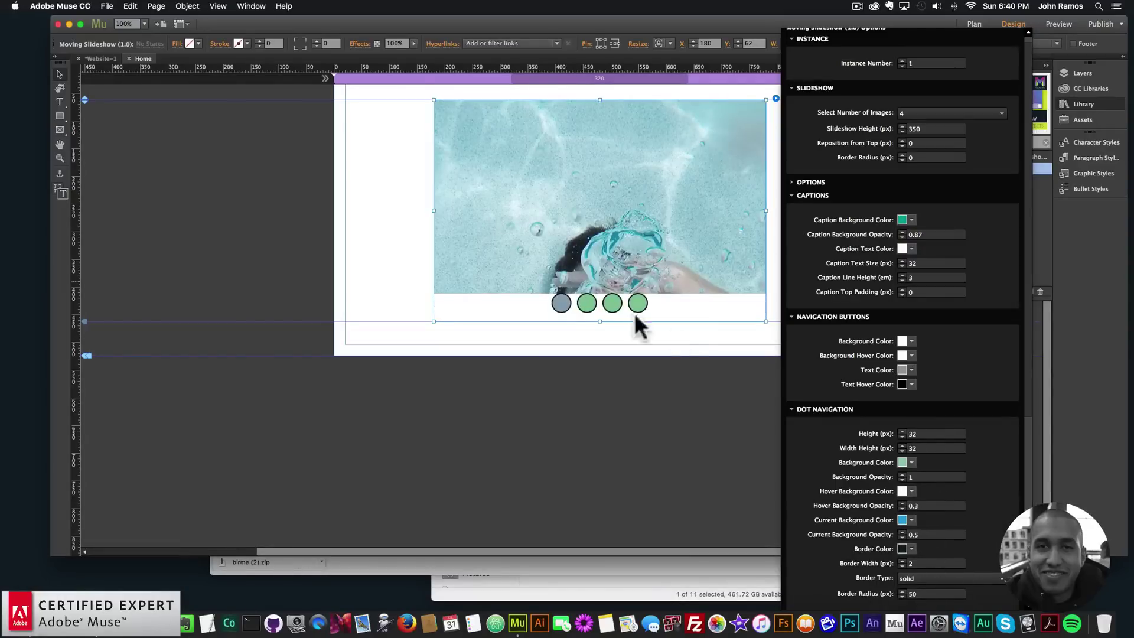
Preview the page in the browser to check the enlarged round navigation dots.
{"action": "left_click", "coordinate": [127, 6]}
{"action": "left_click", "coordinate": [112, 6]}
{"action": "left_click", "coordinate": [126, 179]}
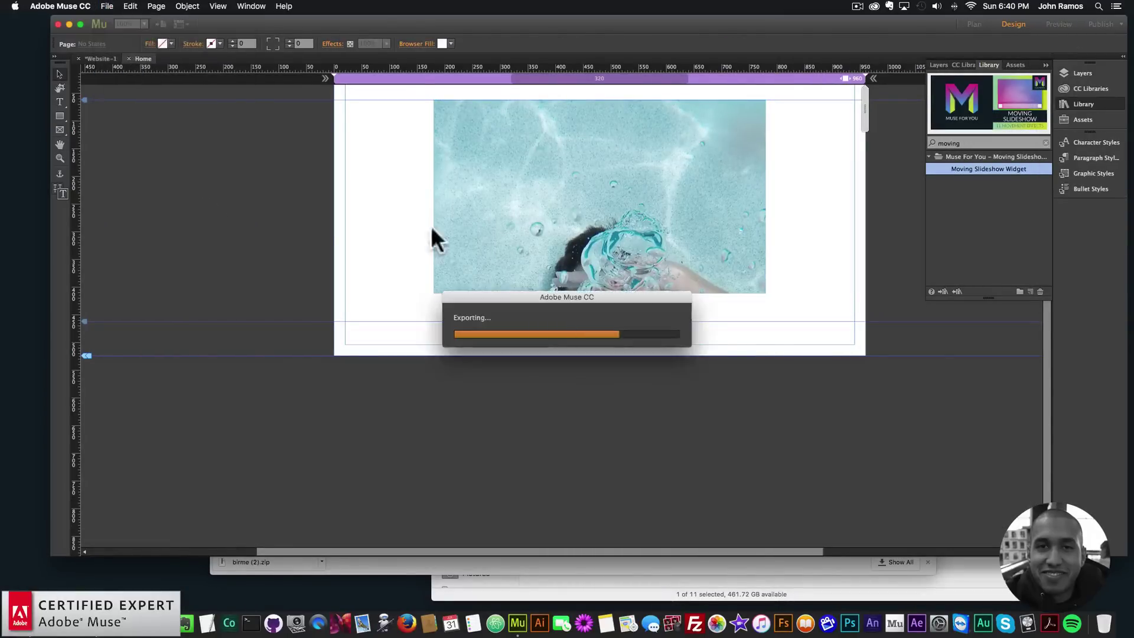
Return to Muse and set the navigation dots' border radius to 25 px.
{"action": "left_click", "coordinate": [125, 203]}
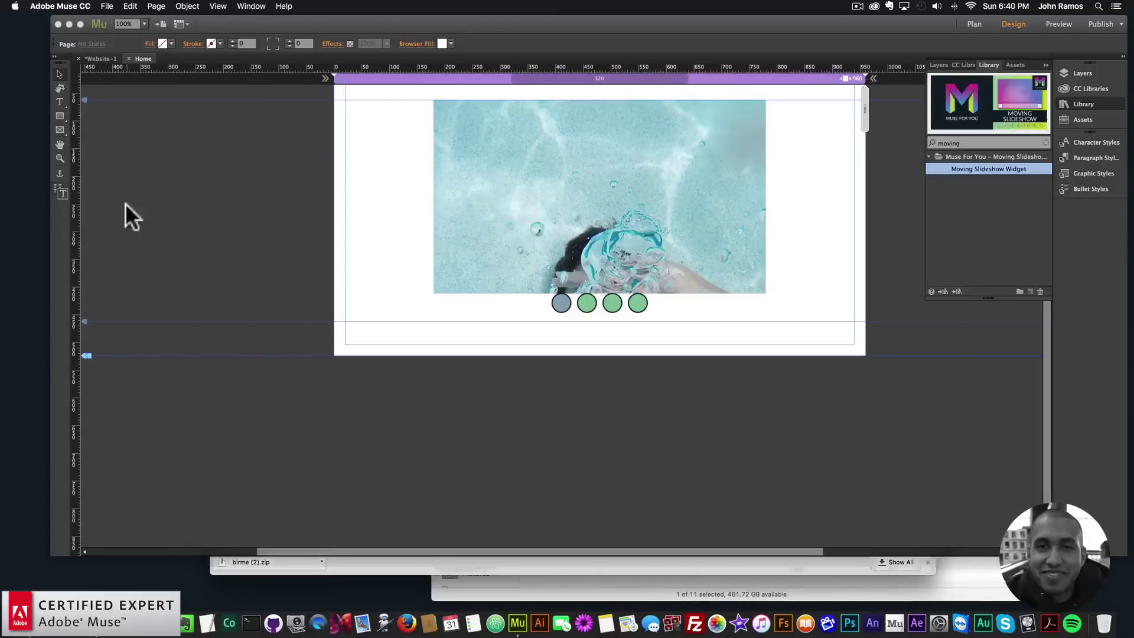
{"action": "left_click", "coordinate": [599, 195]}
{"action": "left_click", "coordinate": [775, 98]}
{"action": "left_click", "coordinate": [933, 416]}
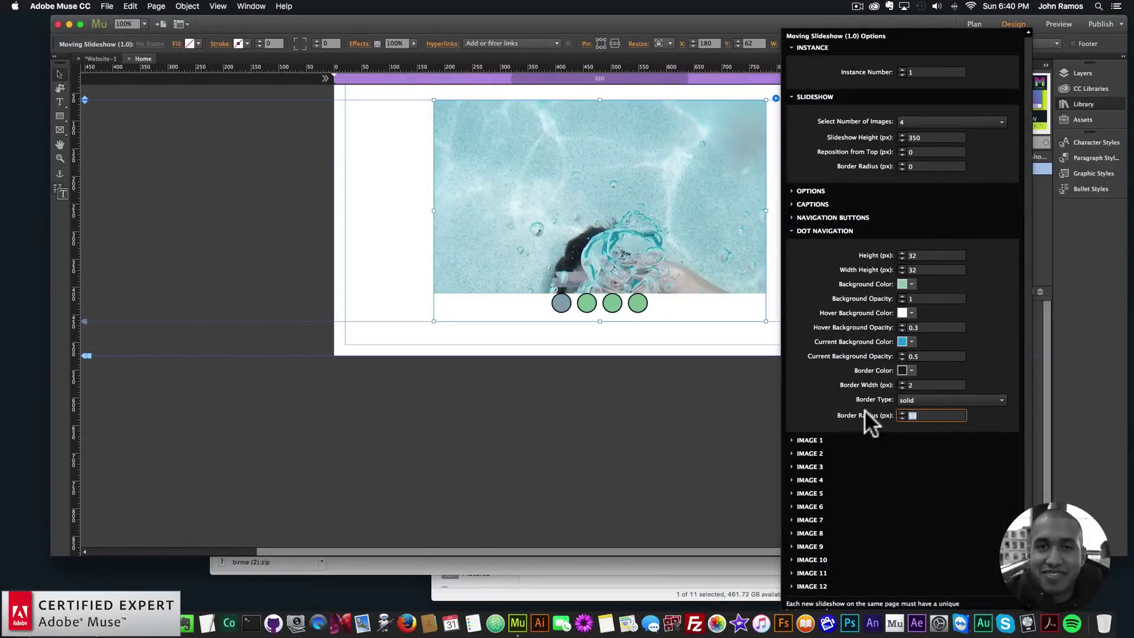
{"action": "type", "text": "25"}
{"action": "key", "text": "Return"}
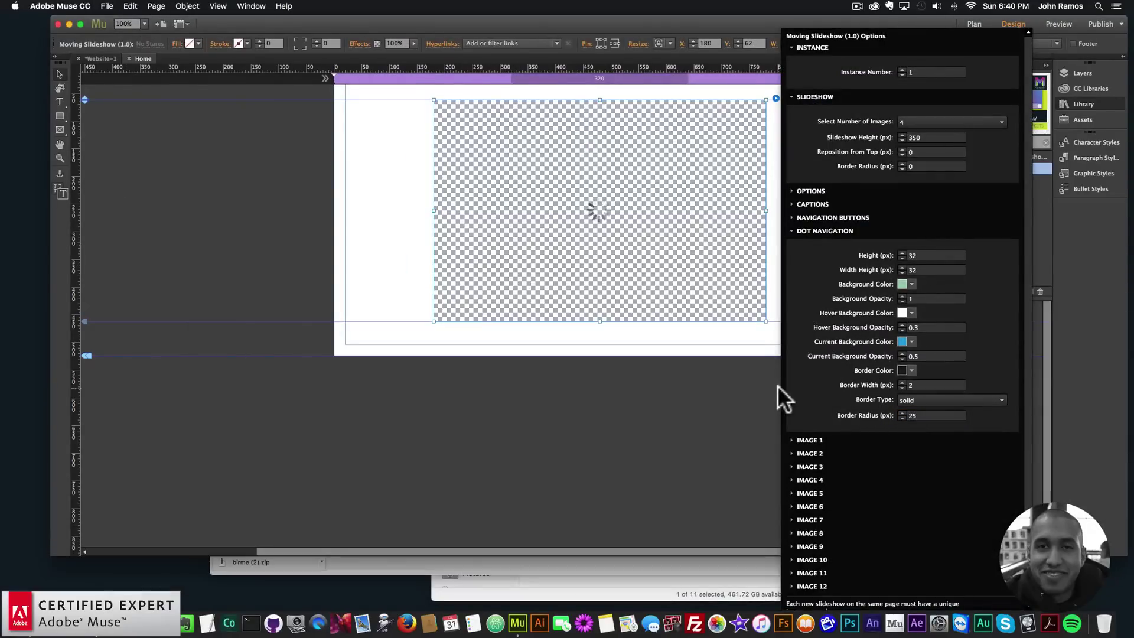
Set the navigation dots' height and width to 24 px each.
{"action": "left_click", "coordinate": [912, 255]}
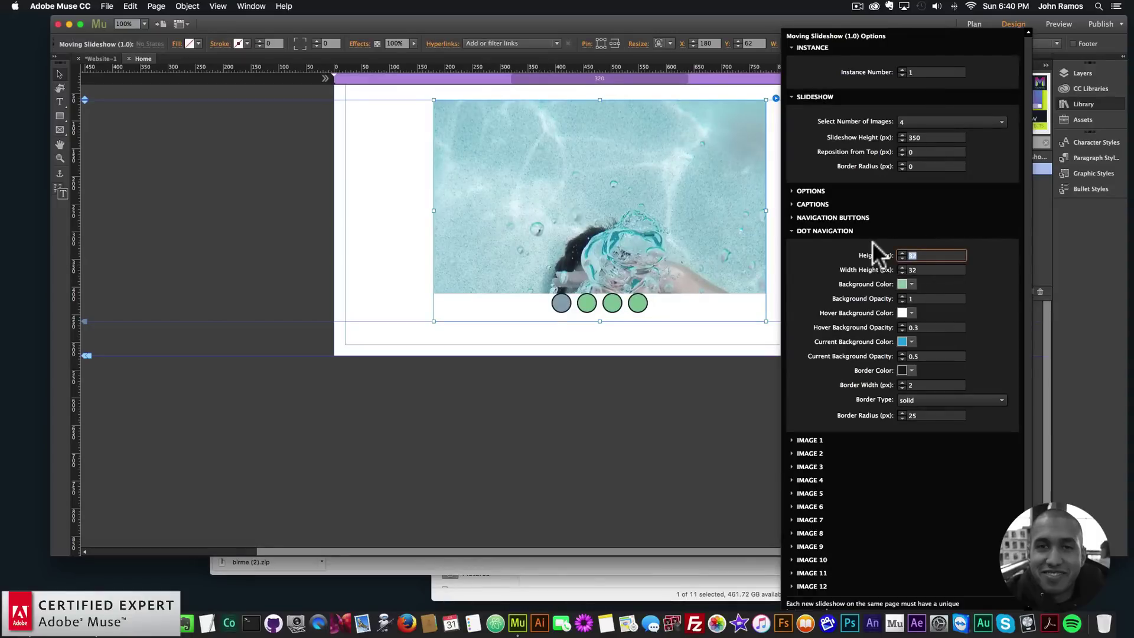
{"action": "type", "text": "22"}
{"action": "key", "text": "BackSpace"}
{"action": "type", "text": "4"}
{"action": "key", "text": "Tab"}
{"action": "type", "text": "24"}
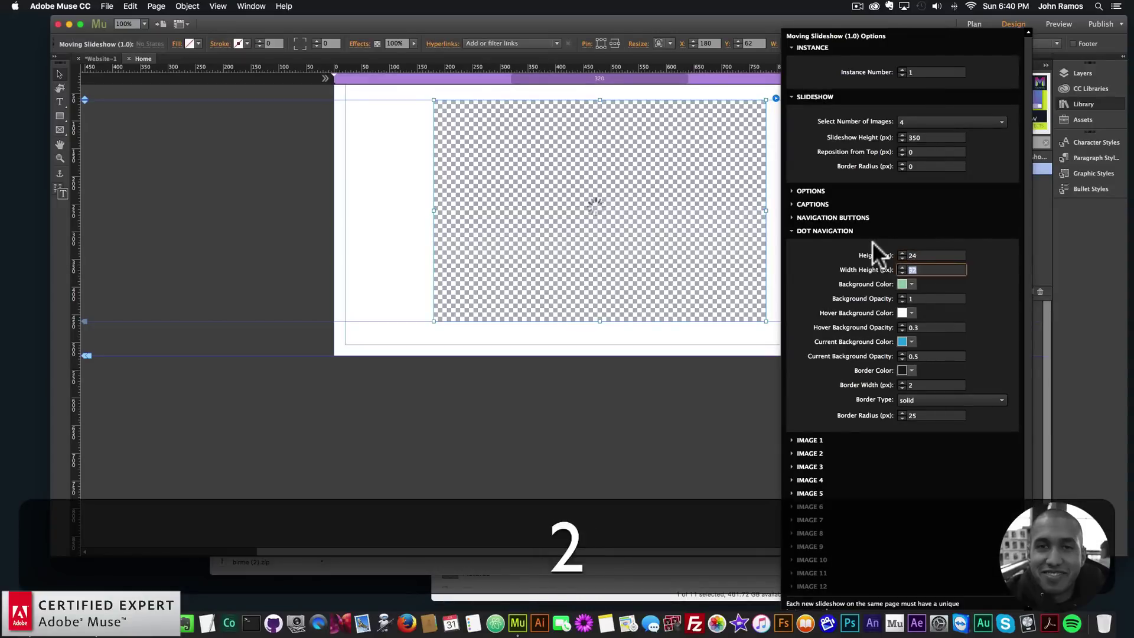
{"action": "key", "text": "Return"}
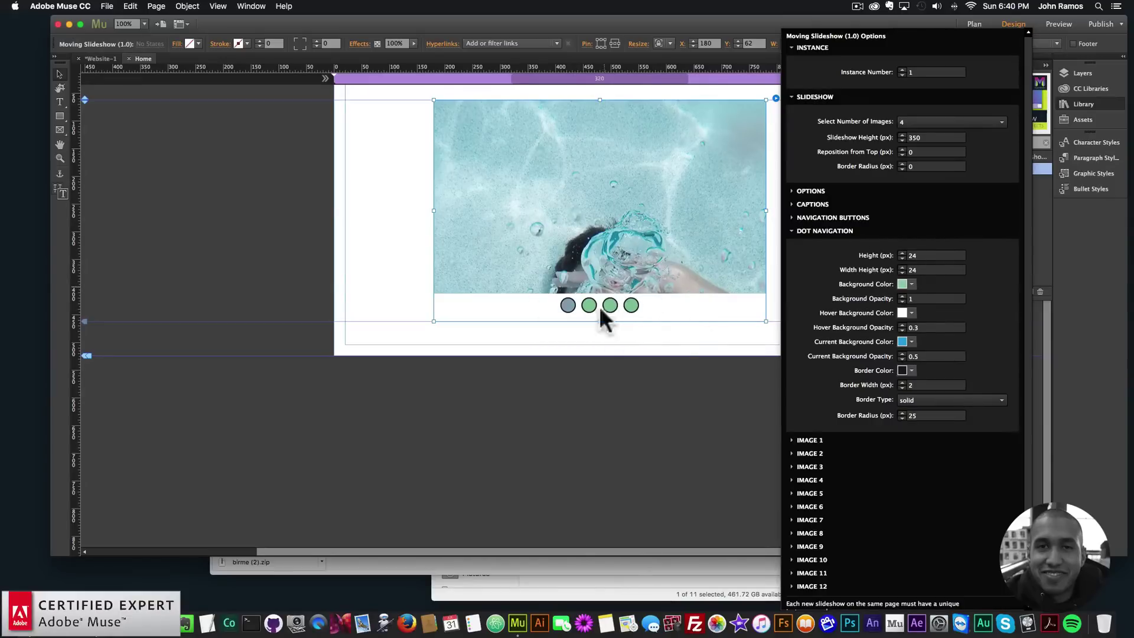
Examine the first image's file, alternative text and link settings and the available numbers of slideshow images.
{"action": "left_click", "coordinate": [816, 228]}
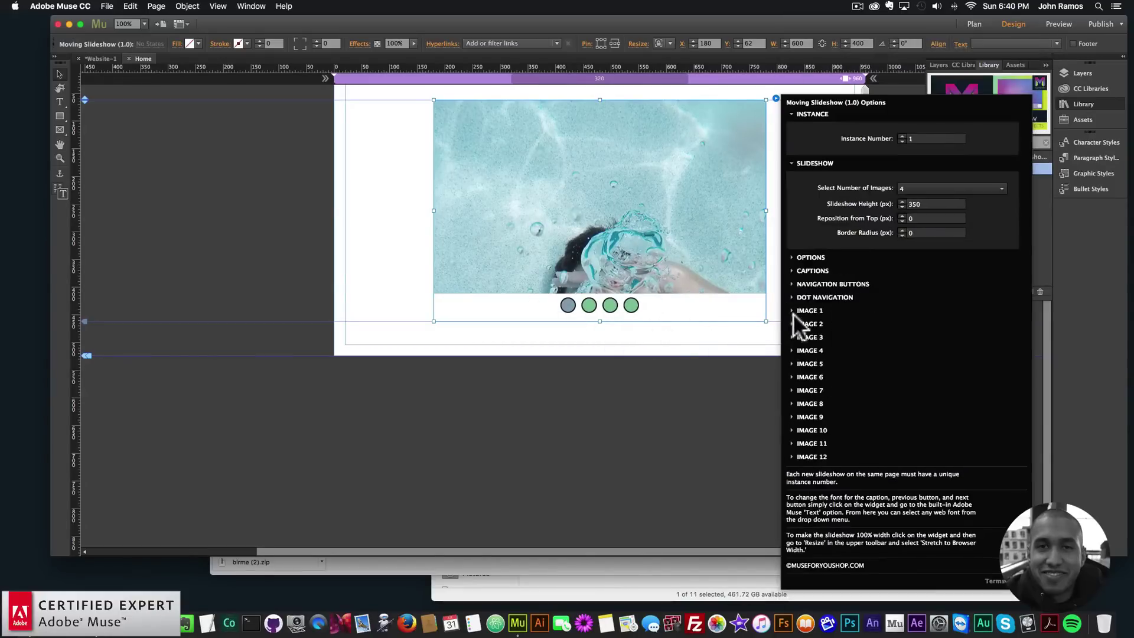
{"action": "left_click", "coordinate": [808, 311]}
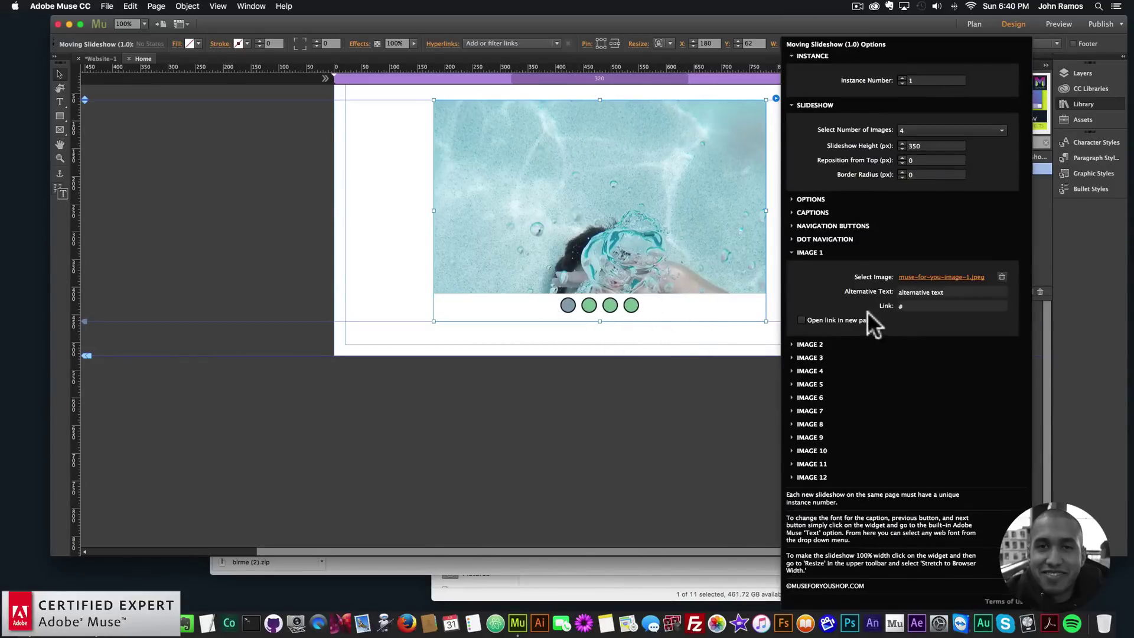
{"action": "left_click", "coordinate": [935, 292]}
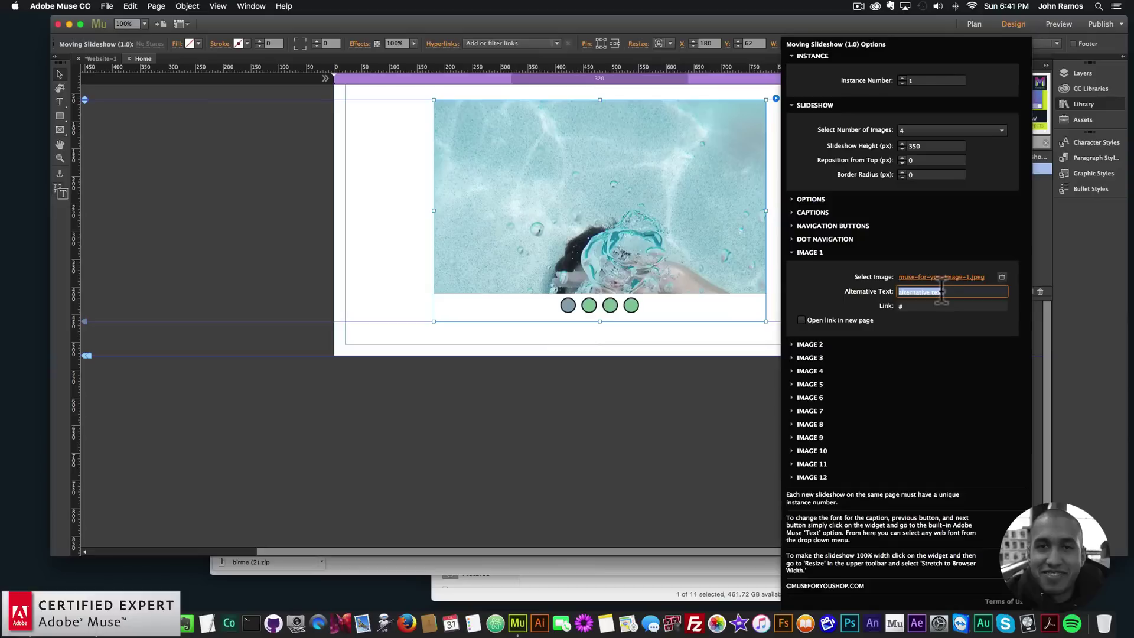
{"action": "left_click", "coordinate": [912, 306]}
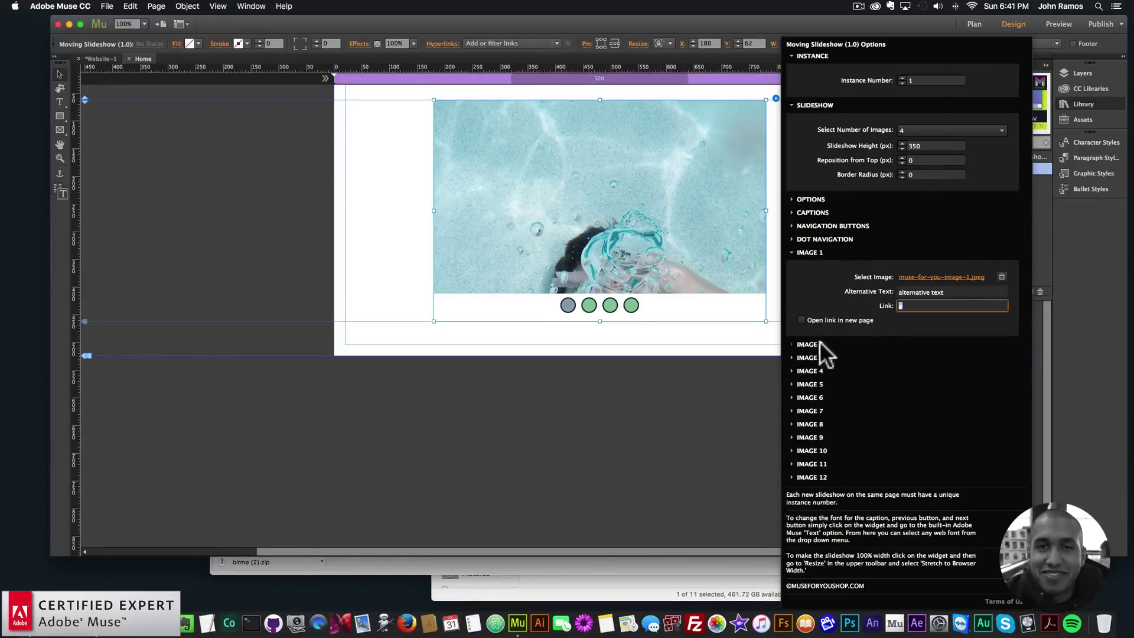
{"action": "left_click", "coordinate": [941, 127]}
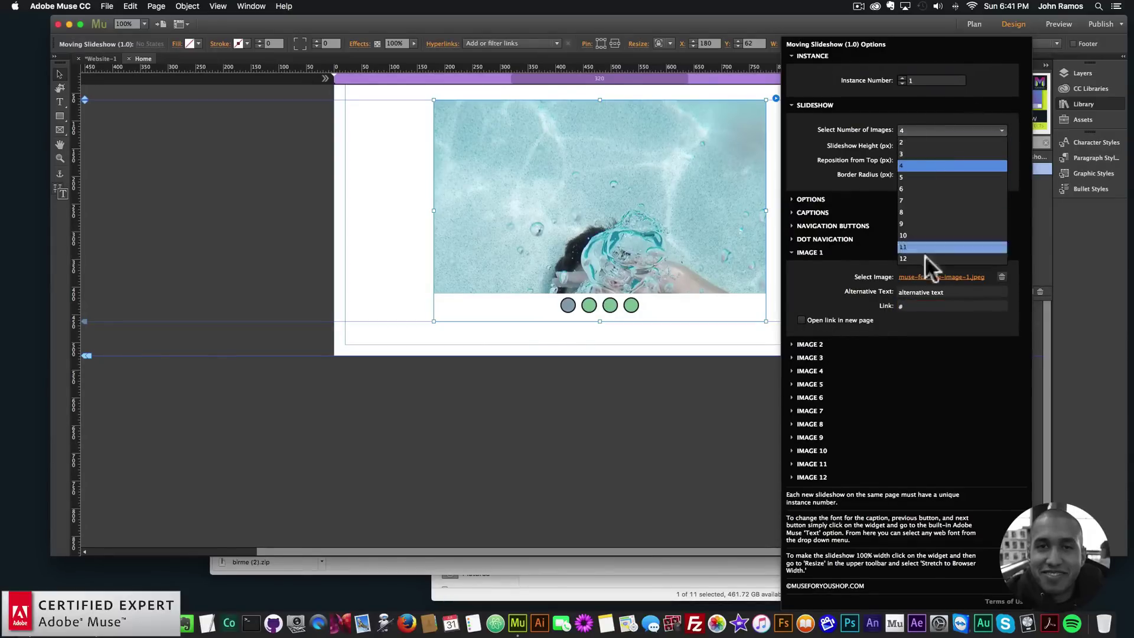
{"action": "left_click", "coordinate": [921, 342]}
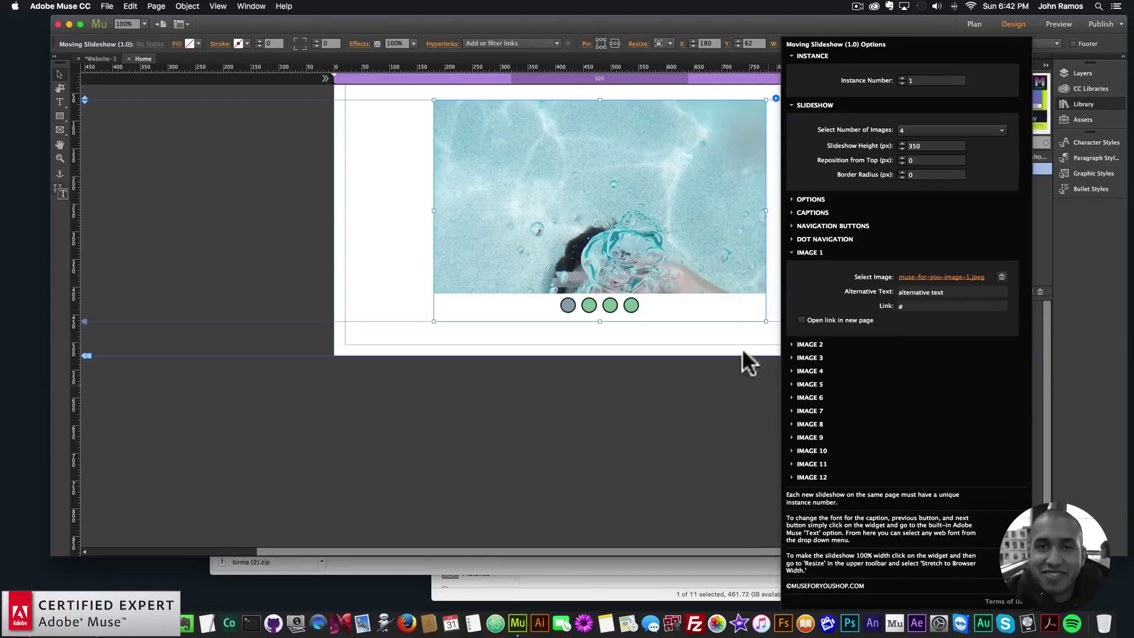
Set the slideshow widget's text font to the web font BD Nippori.
{"action": "left_click", "coordinate": [652, 171]}
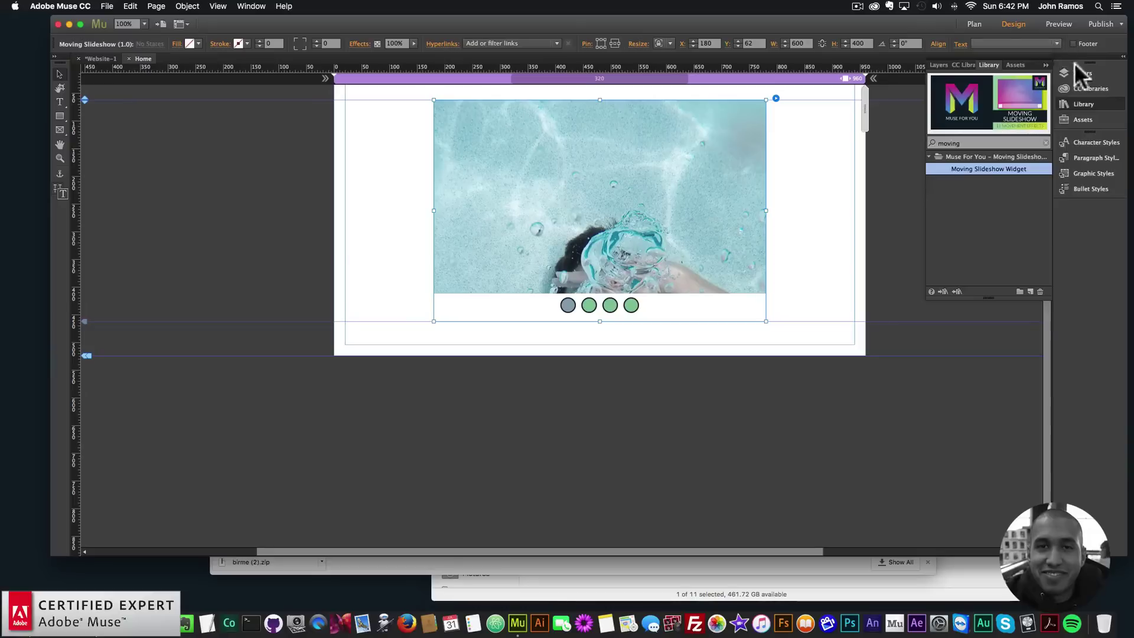
{"action": "left_click", "coordinate": [1057, 44]}
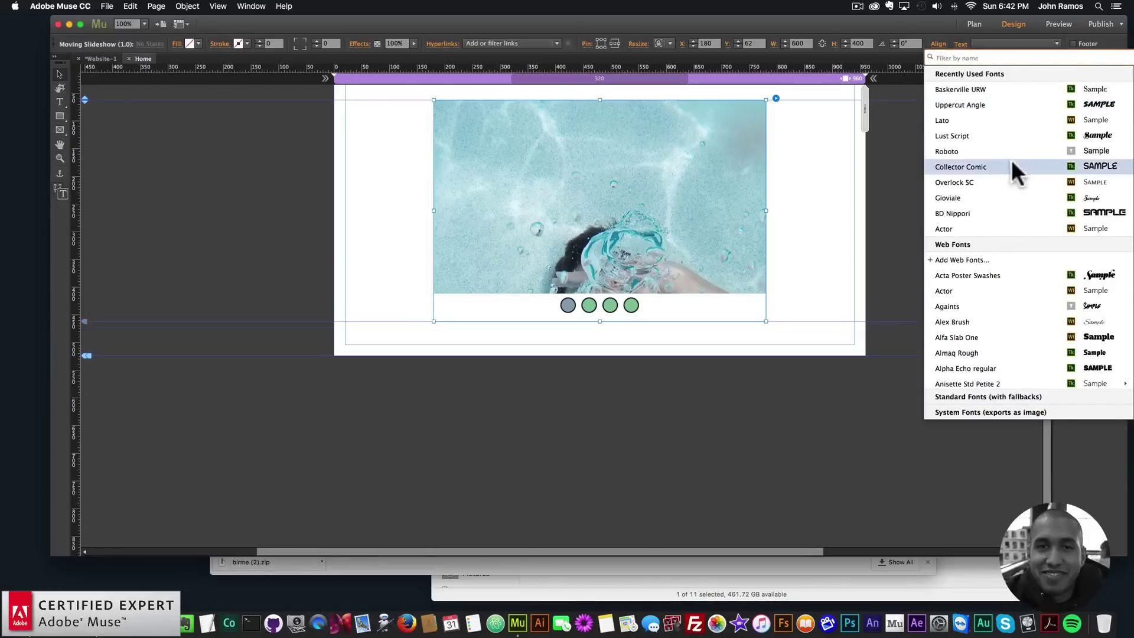
{"action": "left_click", "coordinate": [982, 211]}
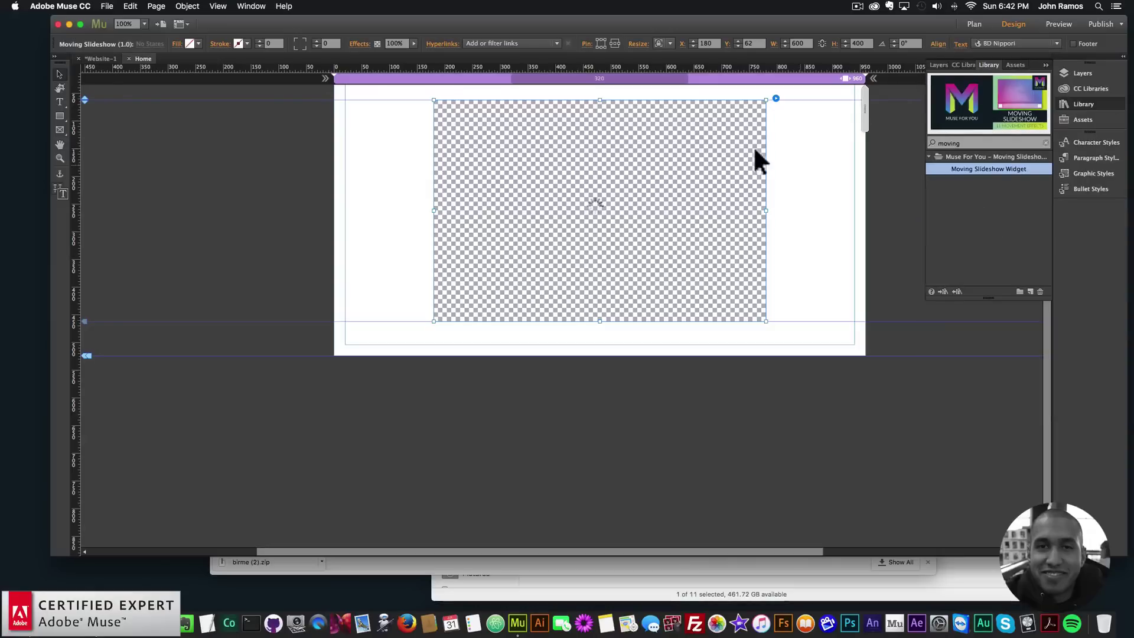
Turn the slideshow's captions on again and deselect the widget.
{"action": "left_click", "coordinate": [775, 97]}
{"action": "left_click", "coordinate": [812, 190]}
{"action": "left_click", "coordinate": [810, 191]}
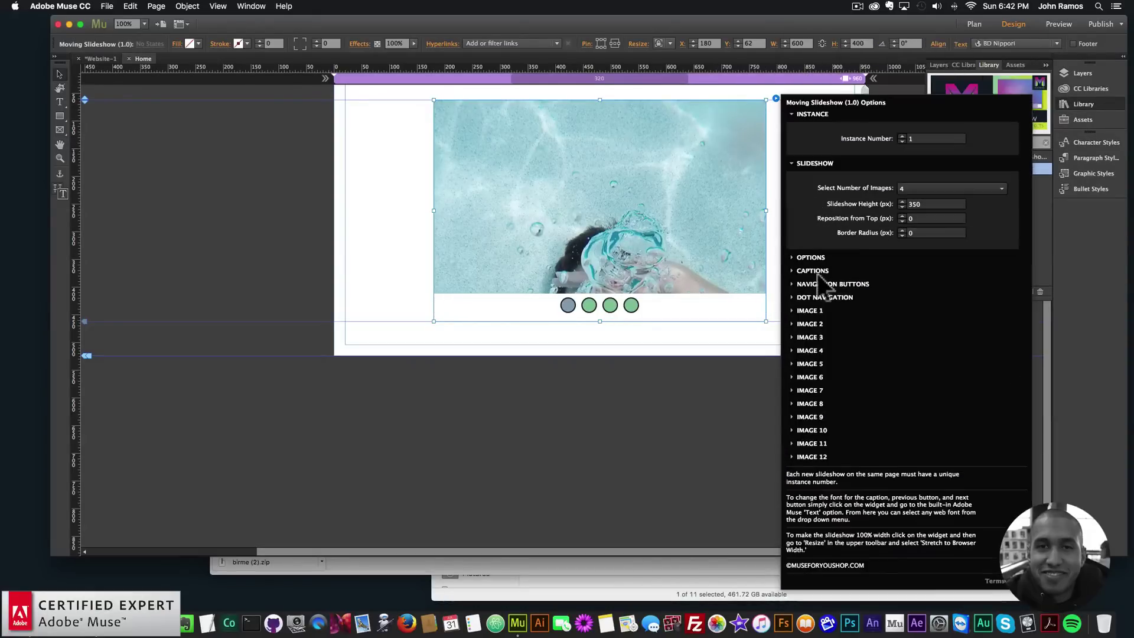
{"action": "left_click", "coordinate": [813, 204]}
{"action": "left_click", "coordinate": [810, 191]}
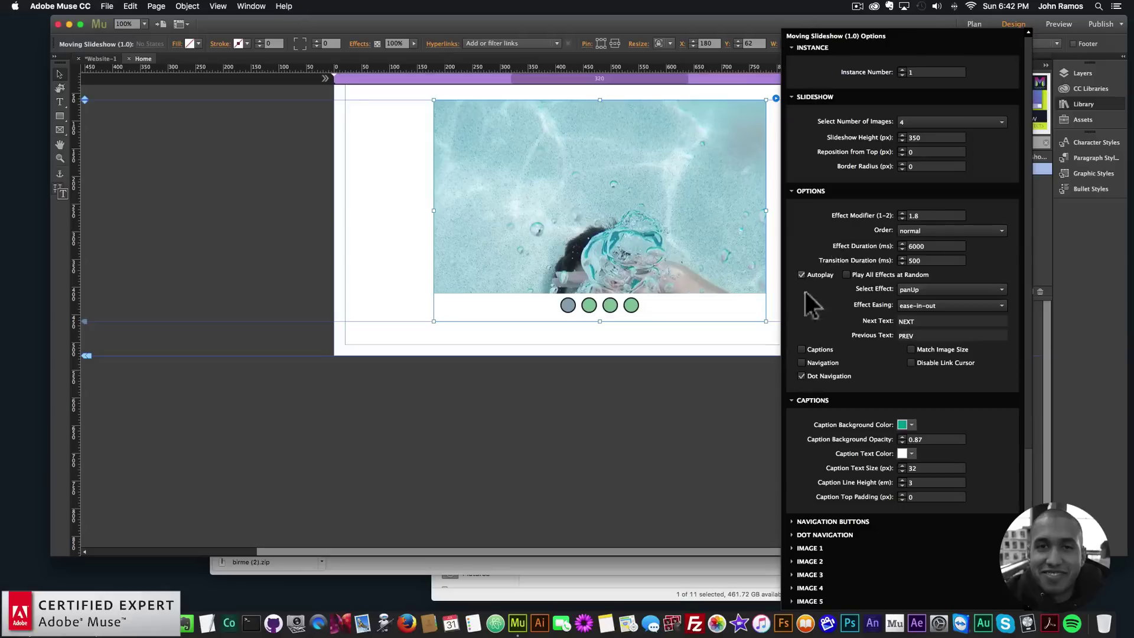
{"action": "left_click", "coordinate": [801, 349]}
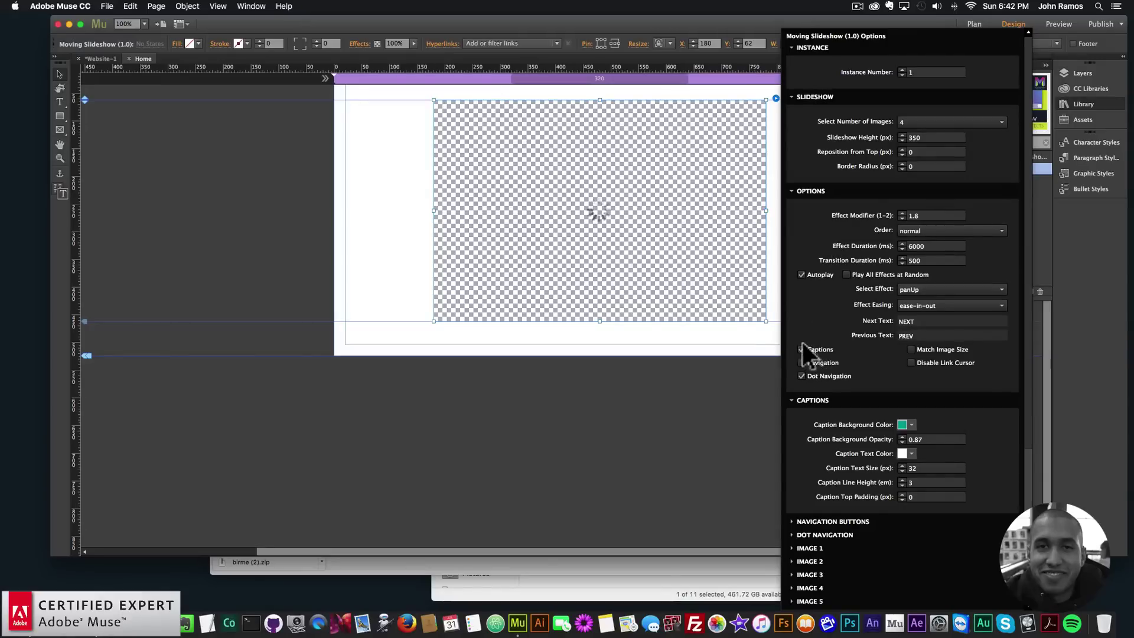
{"action": "left_click", "coordinate": [429, 233]}
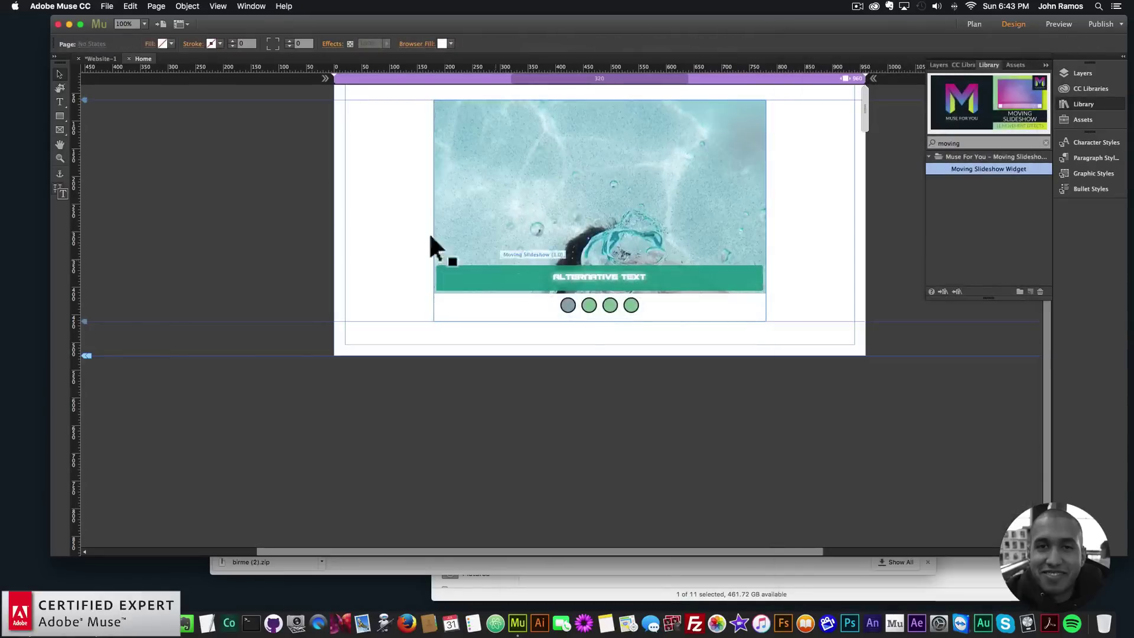
Preview the page in the browser to check the caption in its new font.
{"action": "left_click", "coordinate": [107, 6]}
{"action": "left_click", "coordinate": [152, 183]}
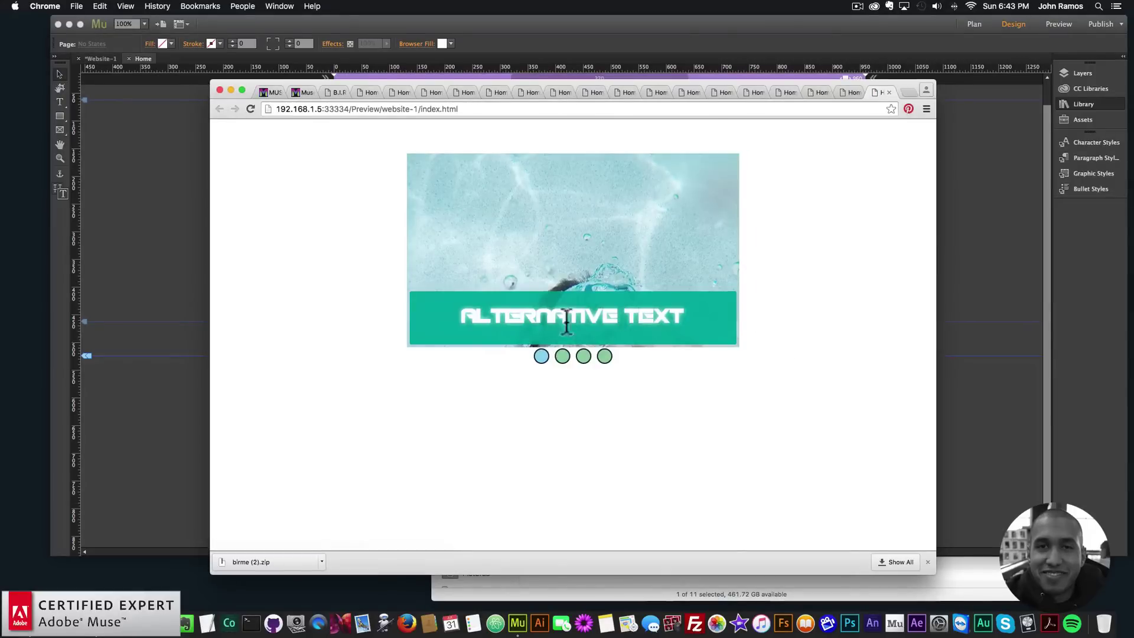
Return to Muse, review the widget's usage notes and resize the slideshow with Stretch to Browser Width.
{"action": "left_click", "coordinate": [146, 212]}
{"action": "left_click", "coordinate": [688, 186]}
{"action": "left_click", "coordinate": [775, 98]}
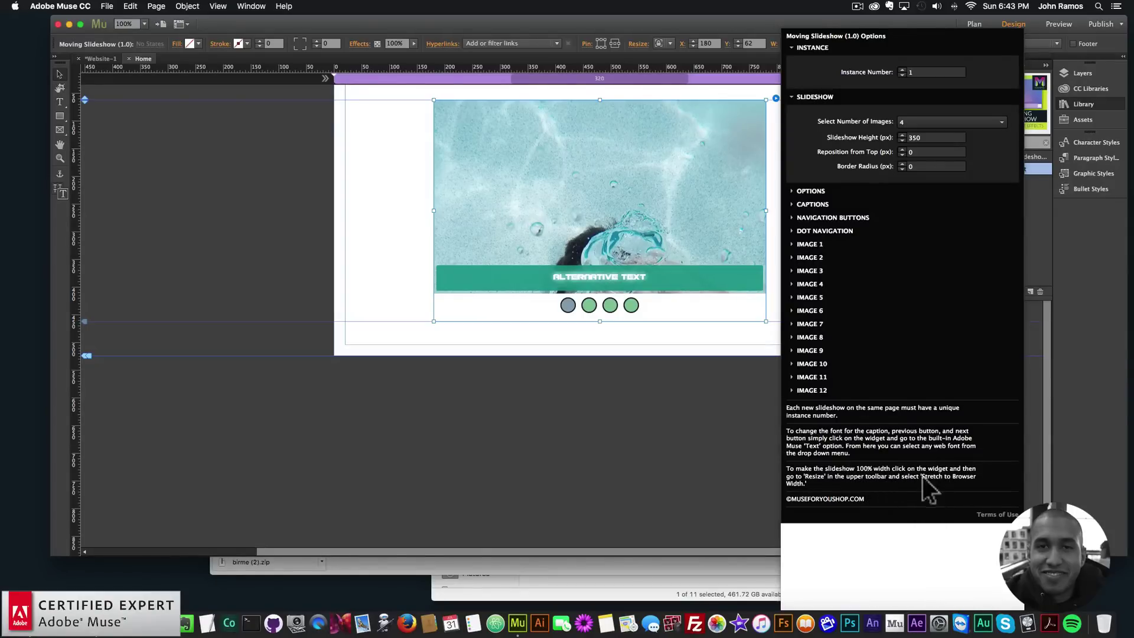
{"action": "left_click", "coordinate": [721, 77]}
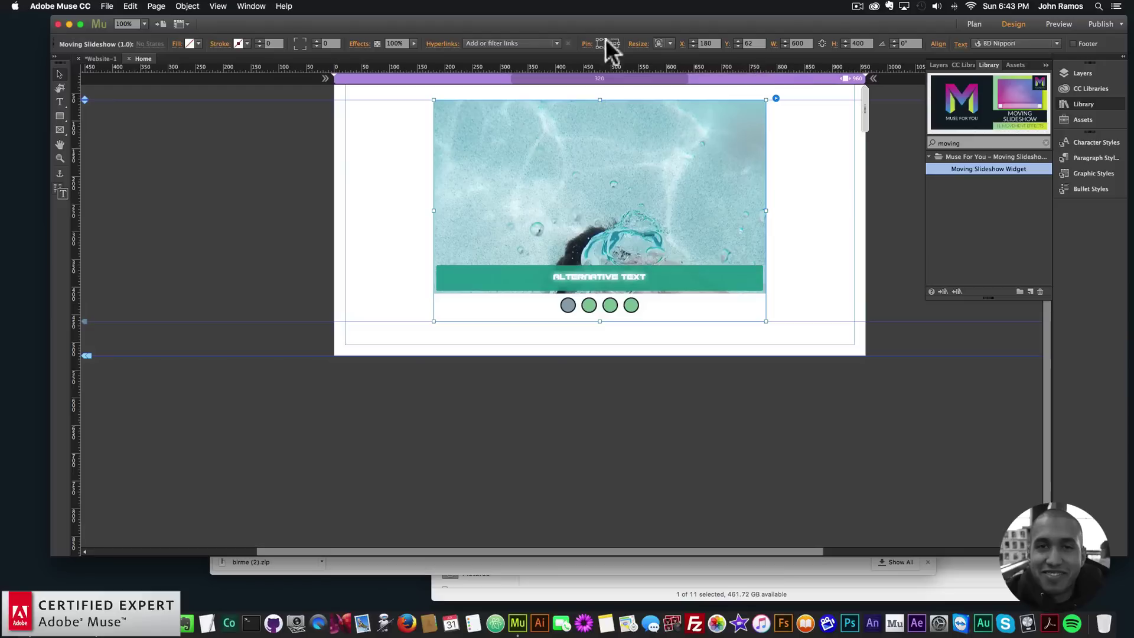
{"action": "left_click", "coordinate": [662, 44]}
{"action": "left_click", "coordinate": [674, 92]}
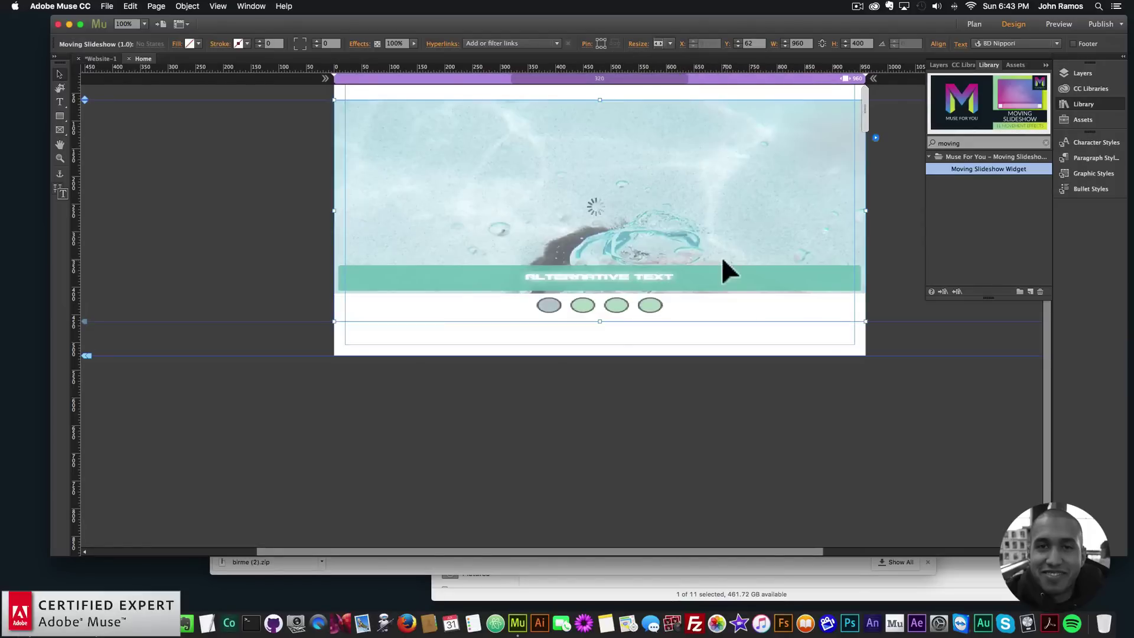
Turn off the full-width slideshow's captions and dot navigation.
{"action": "left_click", "coordinate": [875, 138]}
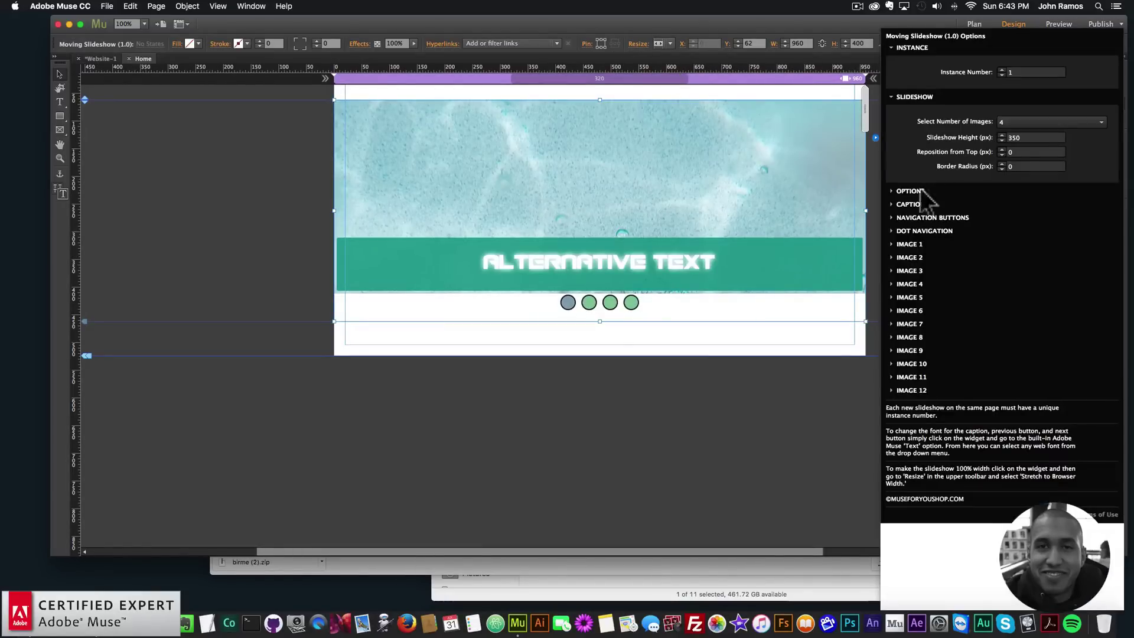
{"action": "left_click", "coordinate": [913, 204]}
{"action": "left_click", "coordinate": [910, 190]}
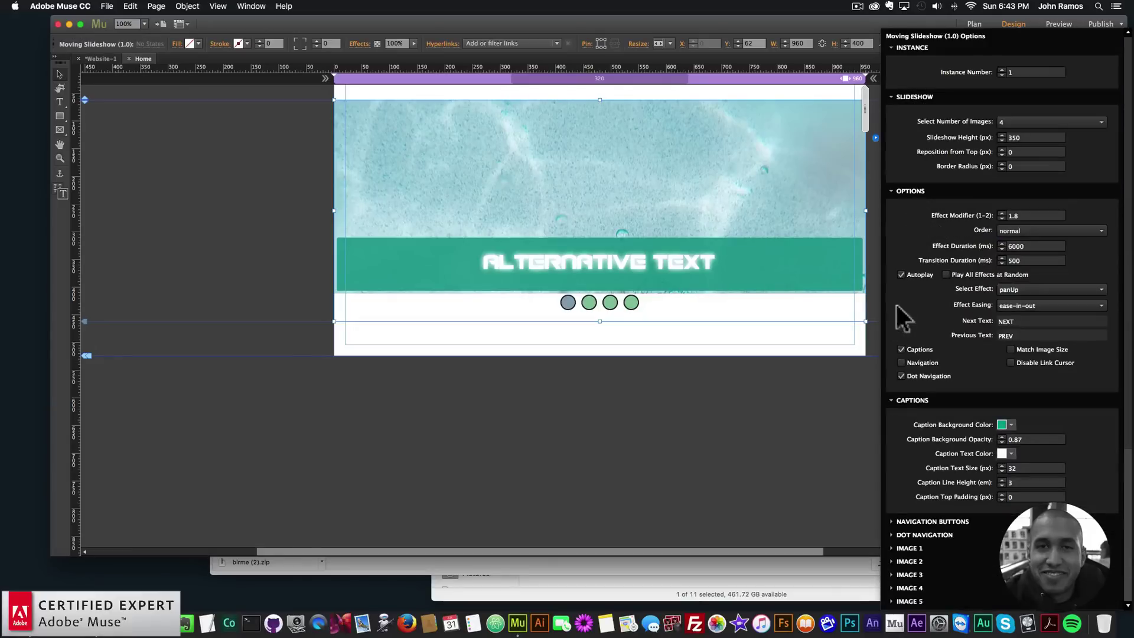
{"action": "left_click", "coordinate": [902, 349]}
{"action": "left_click", "coordinate": [902, 375]}
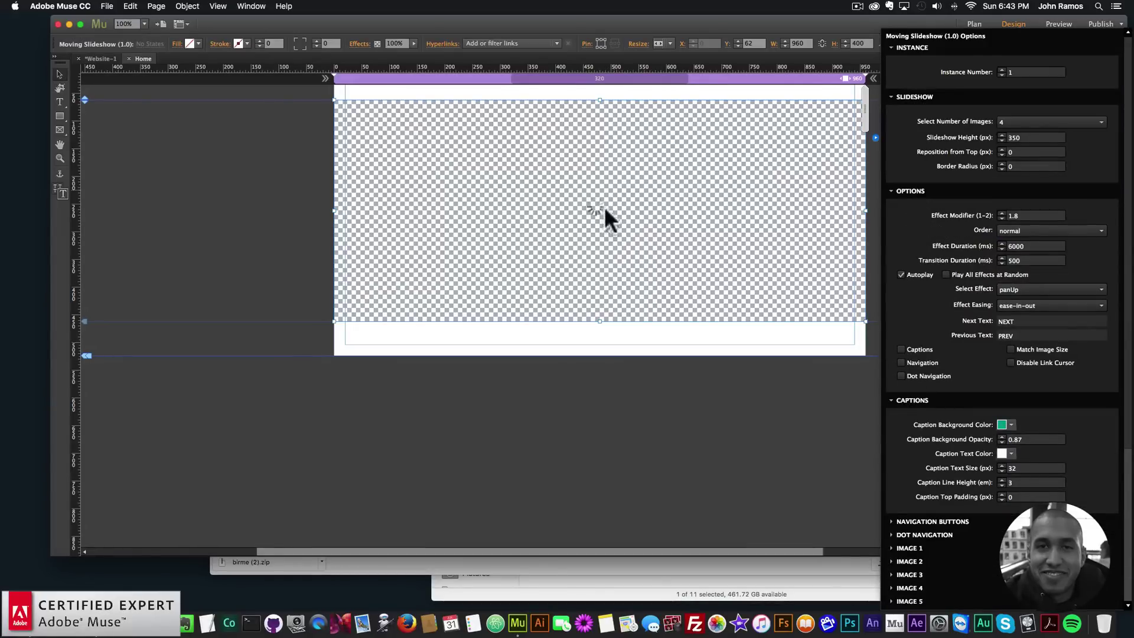
Move the full-width slideshow to the top edge of the page and preview the page in the browser.
{"action": "left_click_drag", "start_coordinate": [609, 200], "coordinate": [606, 163]}
{"action": "left_click", "coordinate": [107, 6]}
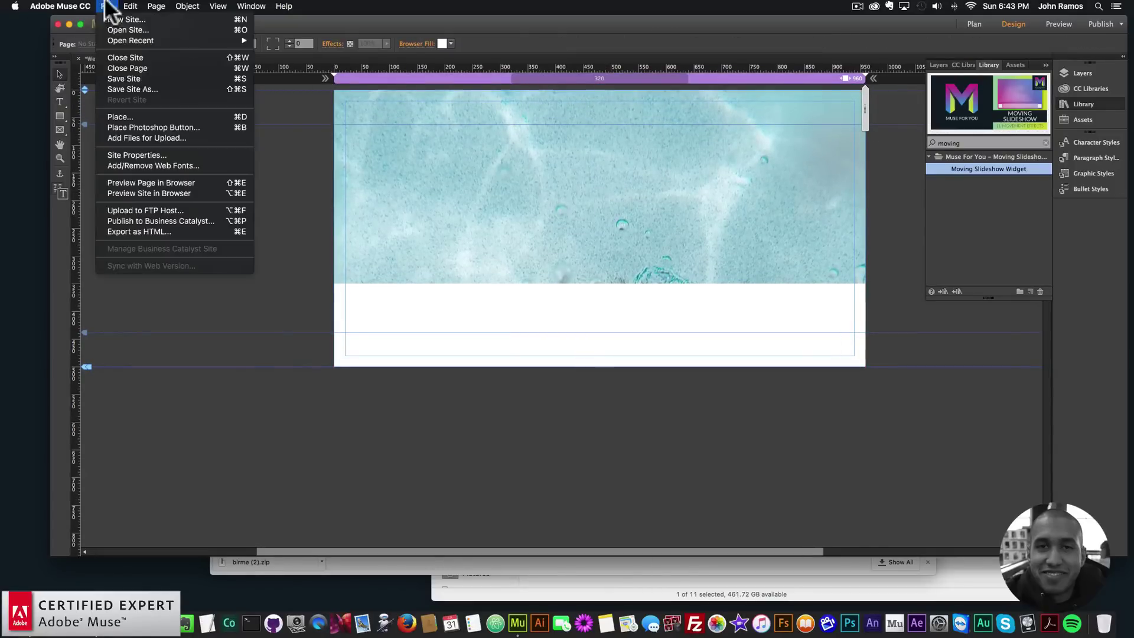
{"action": "left_click", "coordinate": [163, 183]}
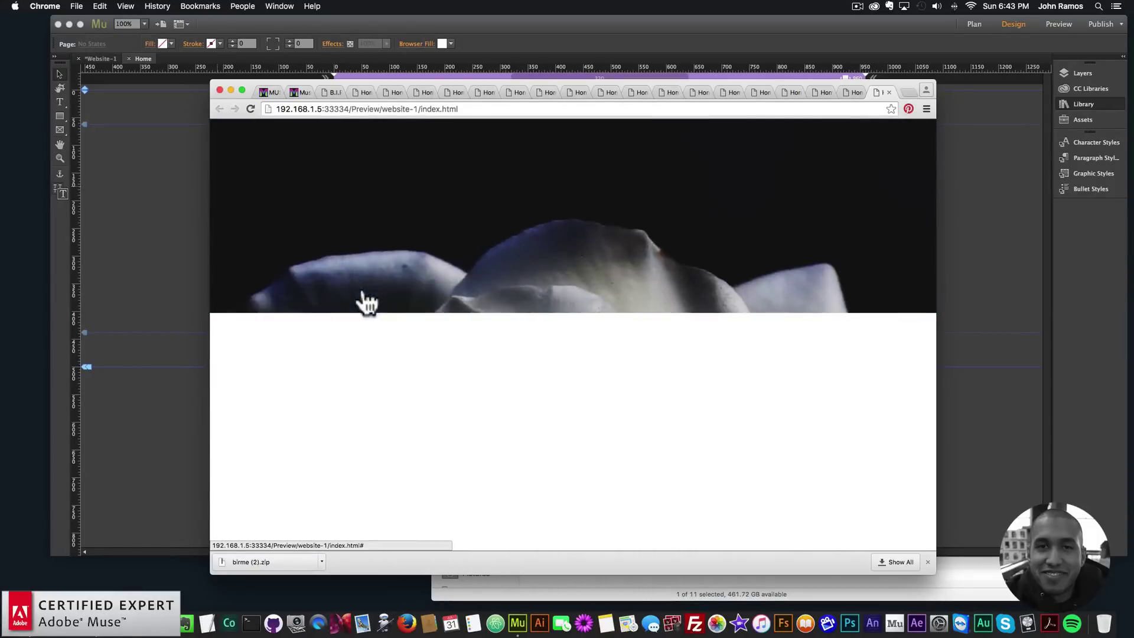
Return to Muse and turn on Play All Effects at Random for the slideshow.
{"action": "left_click", "coordinate": [146, 240]}
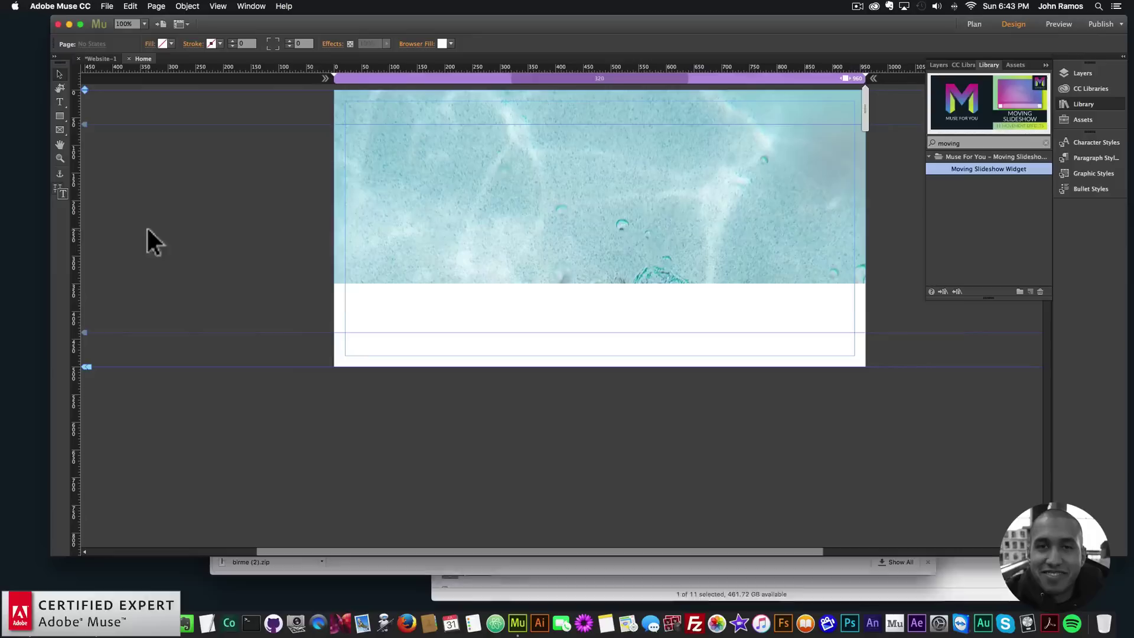
{"action": "left_click", "coordinate": [876, 138]}
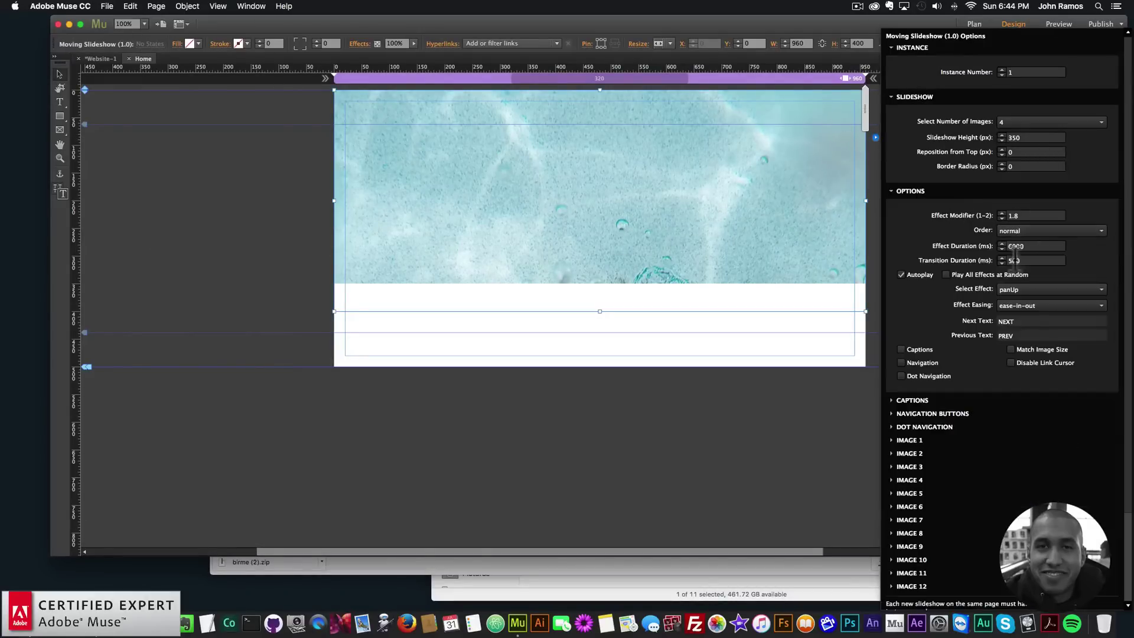
{"action": "left_click", "coordinate": [947, 275]}
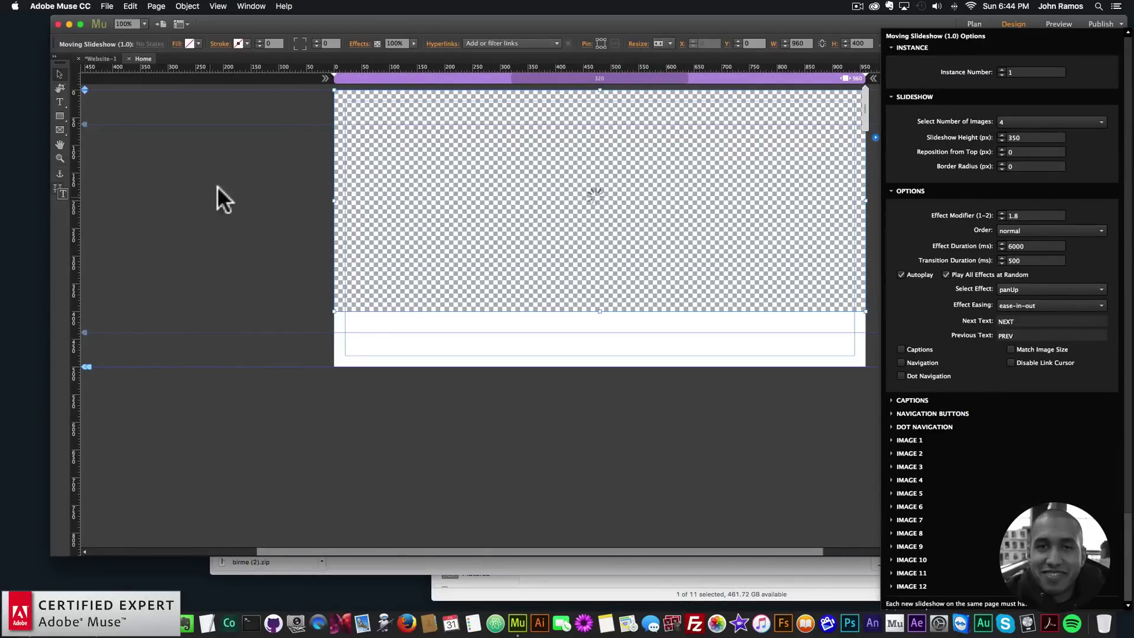
Preview the page in the browser and narrow the window to check the slideshow's random effects and fluid width.
{"action": "left_click", "coordinate": [74, 6]}
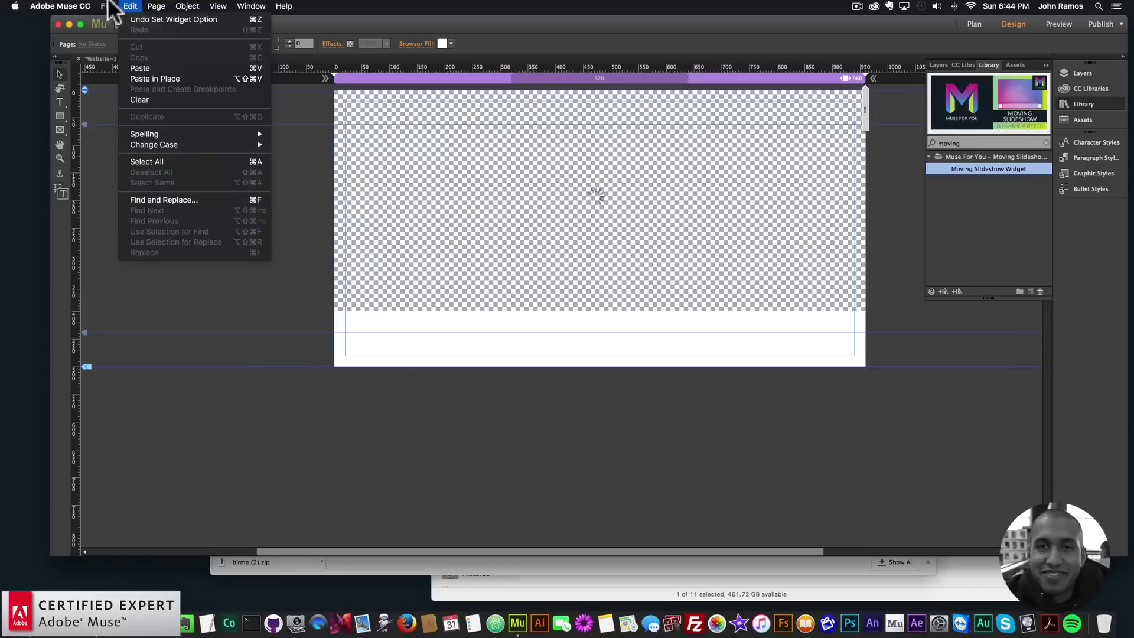
{"action": "mouse_move", "coordinate": [107, 6]}
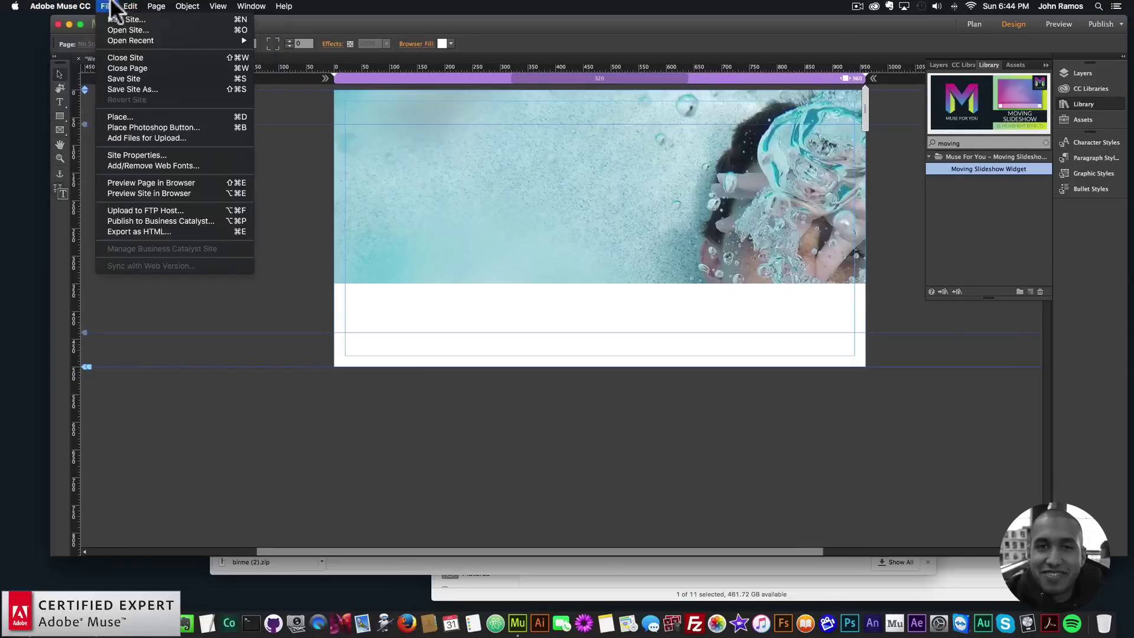
{"action": "left_click", "coordinate": [168, 183]}
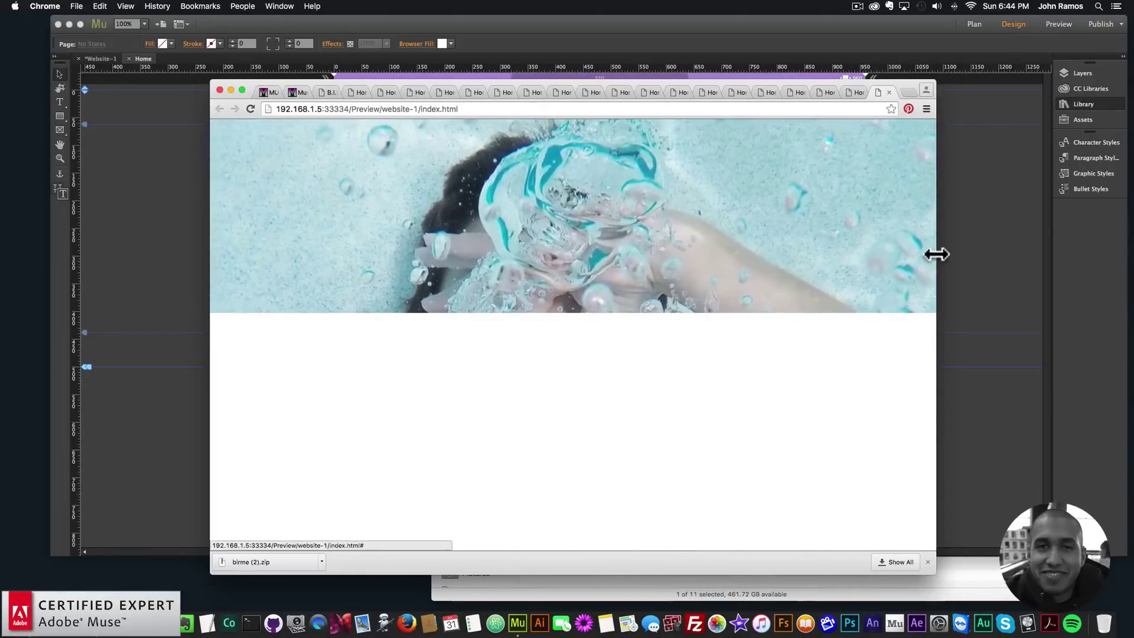
{"action": "left_click_drag", "start_coordinate": [937, 254], "coordinate": [474, 230]}
Return to Muse and add a fluid-width breakpoint at 768.
{"action": "left_click", "coordinate": [552, 222]}
{"action": "right_click", "coordinate": [771, 77]}
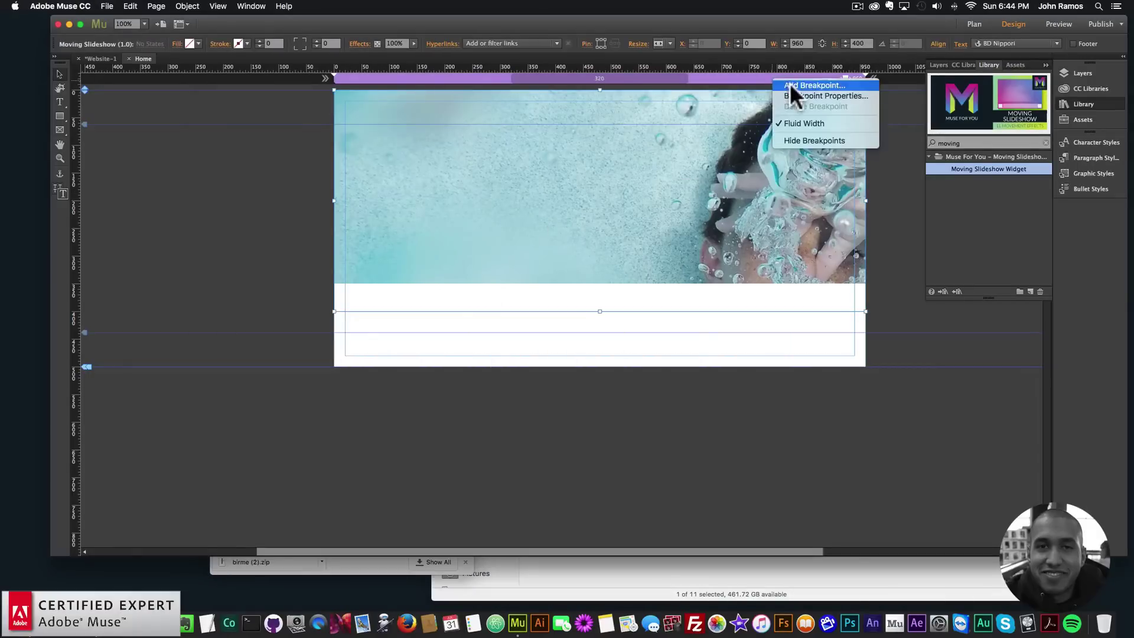
{"action": "left_click", "coordinate": [815, 85]}
{"action": "type", "text": "76"}
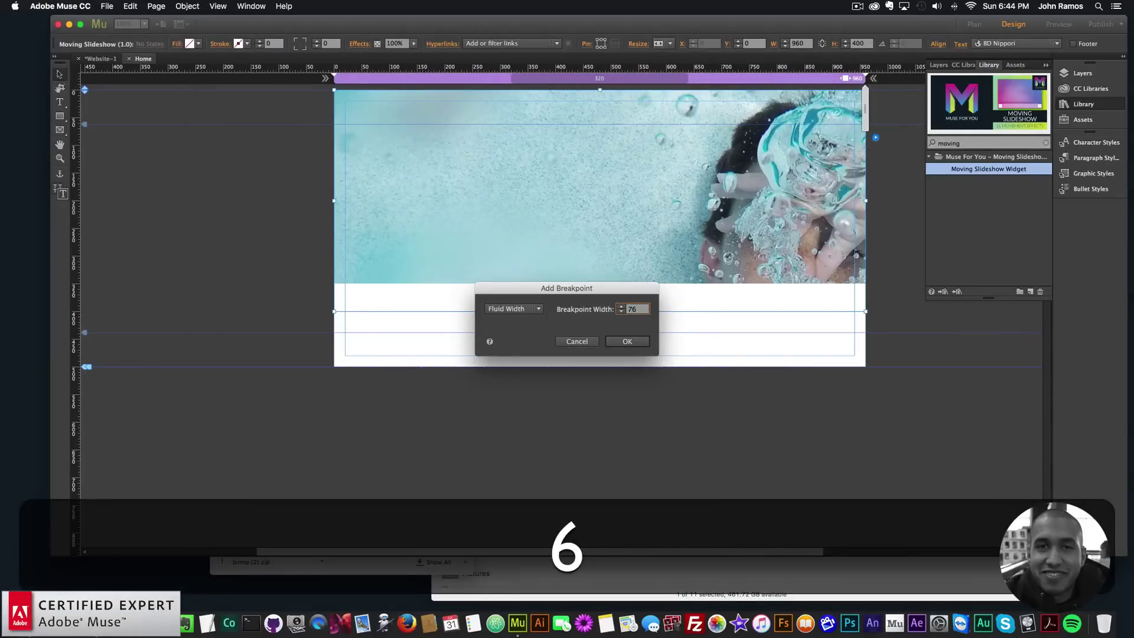
{"action": "type", "text": "8"}
{"action": "key", "text": "Return"}
Add another fluid-width breakpoint at 480.
{"action": "right_click", "coordinate": [755, 79]}
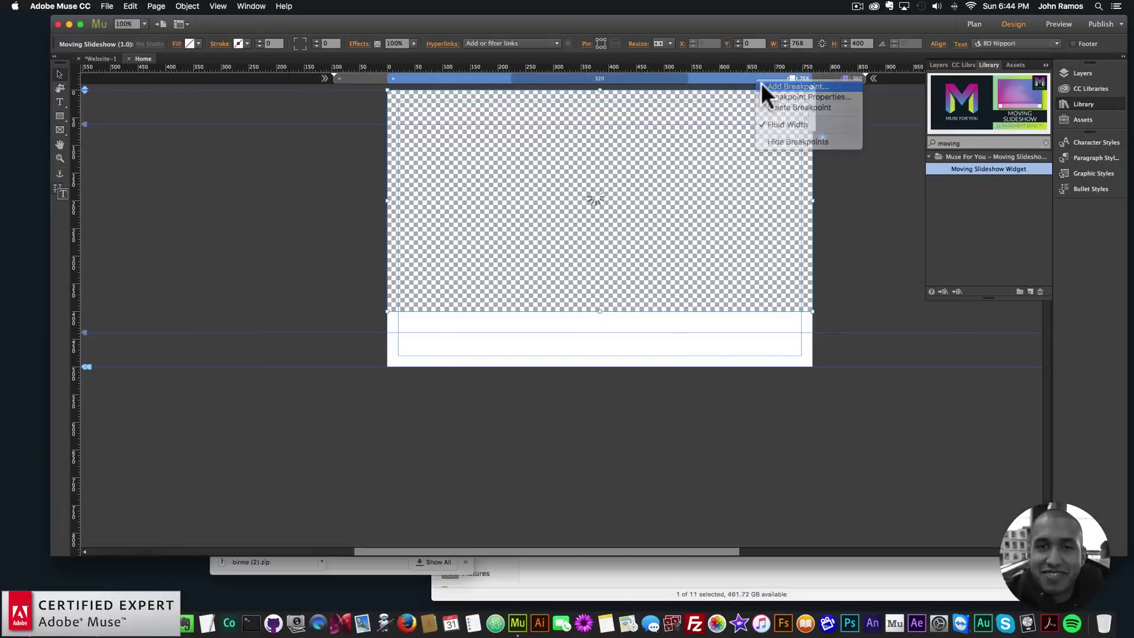
{"action": "left_click", "coordinate": [761, 85]}
{"action": "type", "text": "480"}
{"action": "key", "text": "Return"}
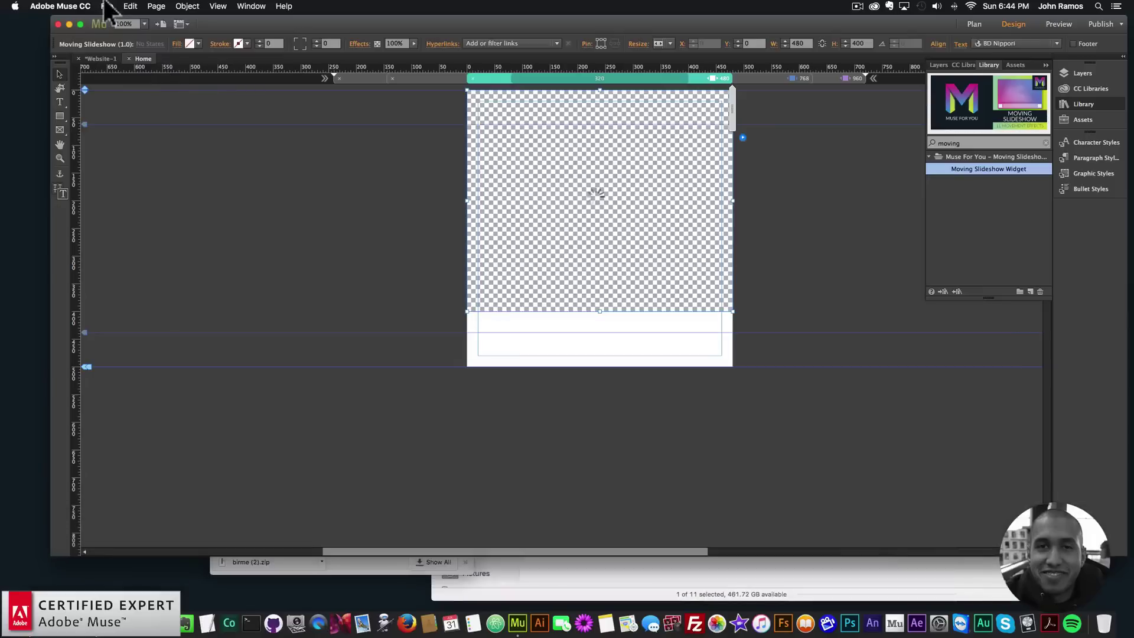
Preview the page with its new breakpoints in the browser and resize the window to check the slideshow.
{"action": "left_click", "coordinate": [106, 7]}
{"action": "left_click", "coordinate": [142, 176]}
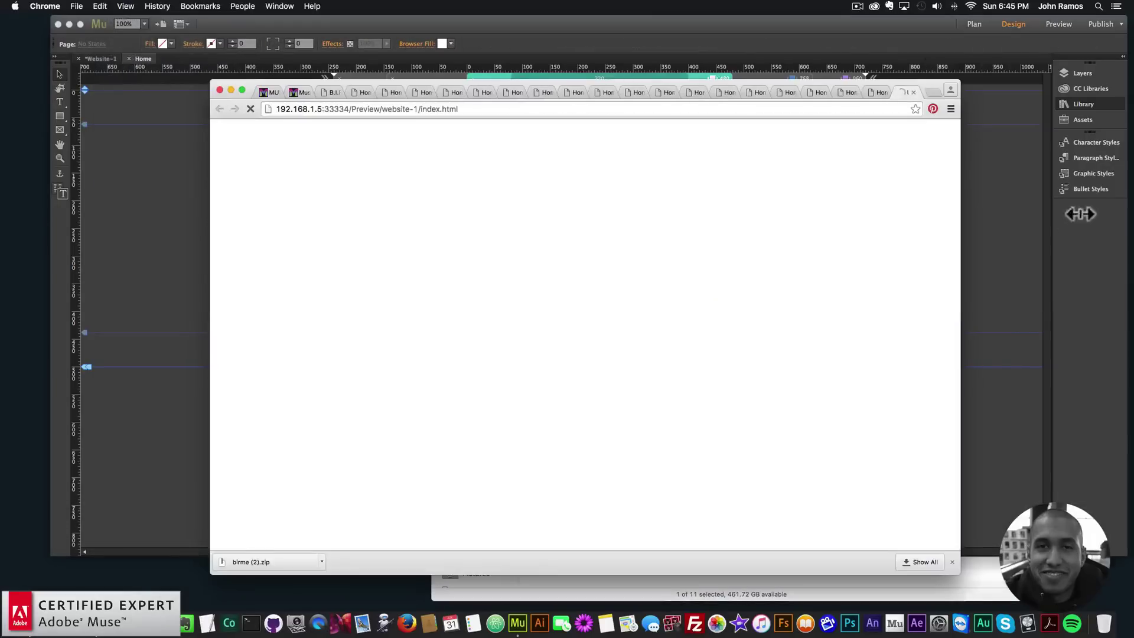
{"action": "left_click_drag", "start_coordinate": [956, 200], "coordinate": [925, 177]}
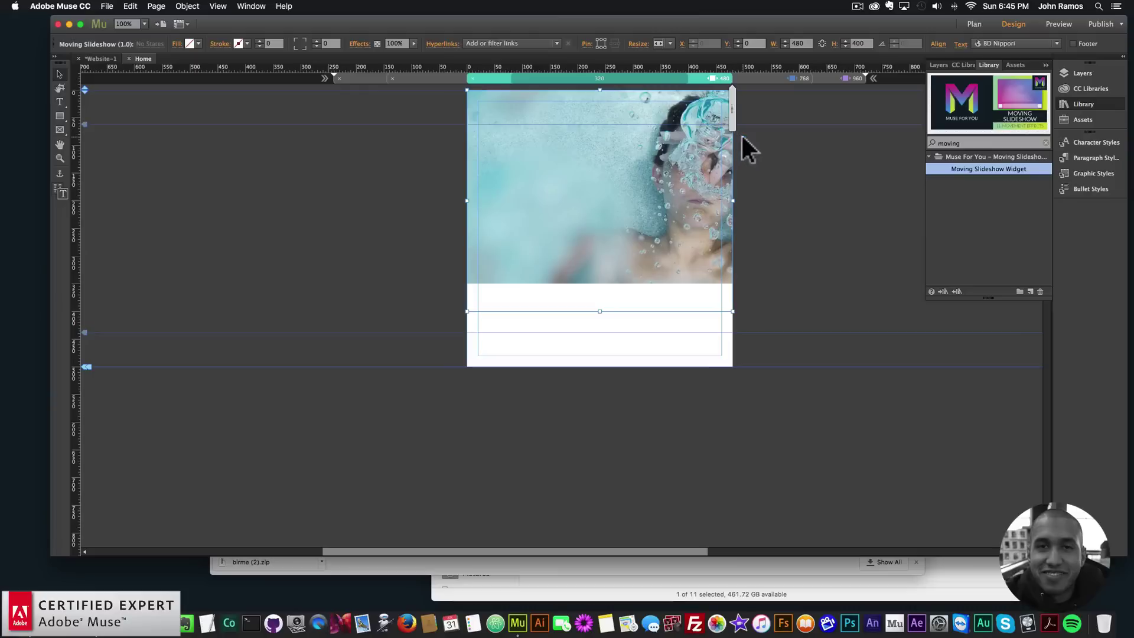
Return to Muse and set the Slideshow Height to 400 px in the slideshow's options.
{"action": "left_click", "coordinate": [743, 137]}
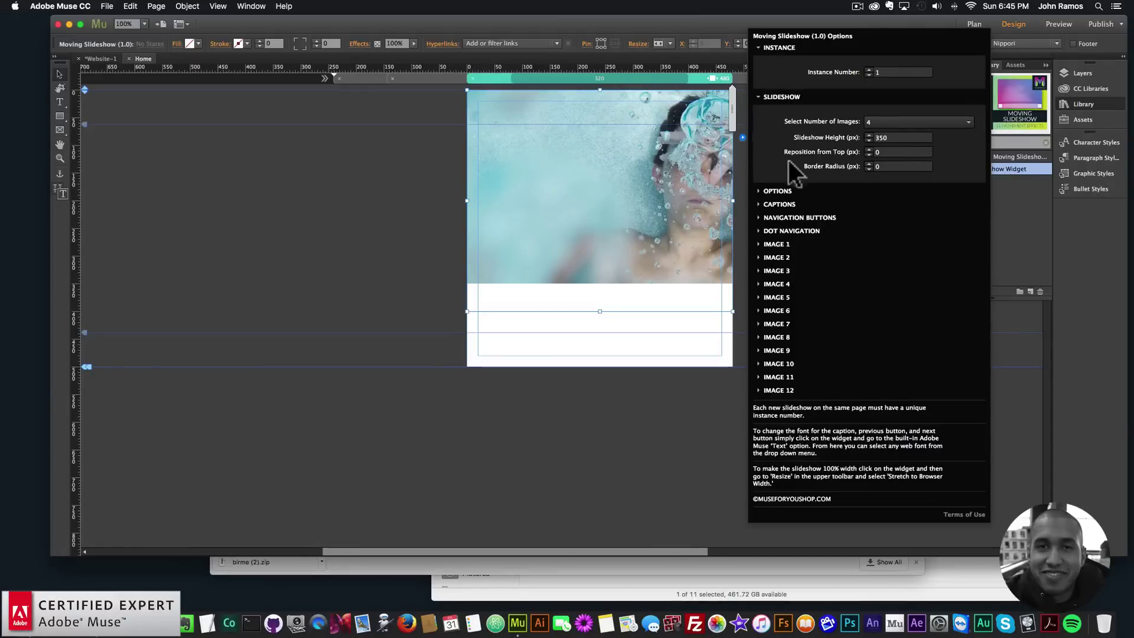
{"action": "left_click", "coordinate": [881, 137]}
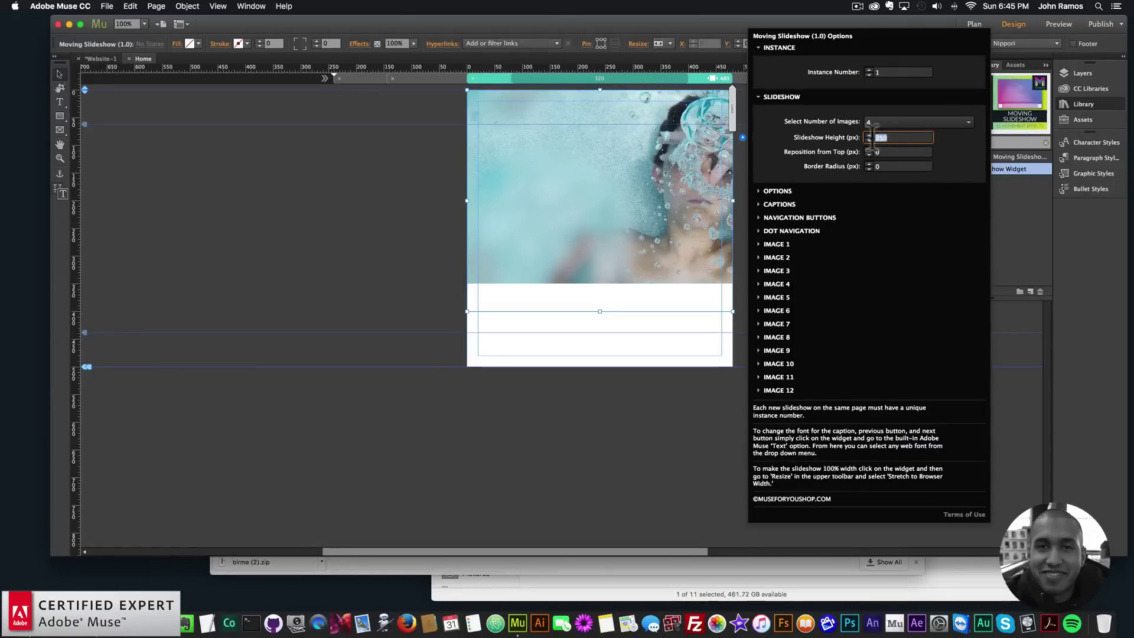
{"action": "type", "text": "400"}
{"action": "key", "text": "Return"}
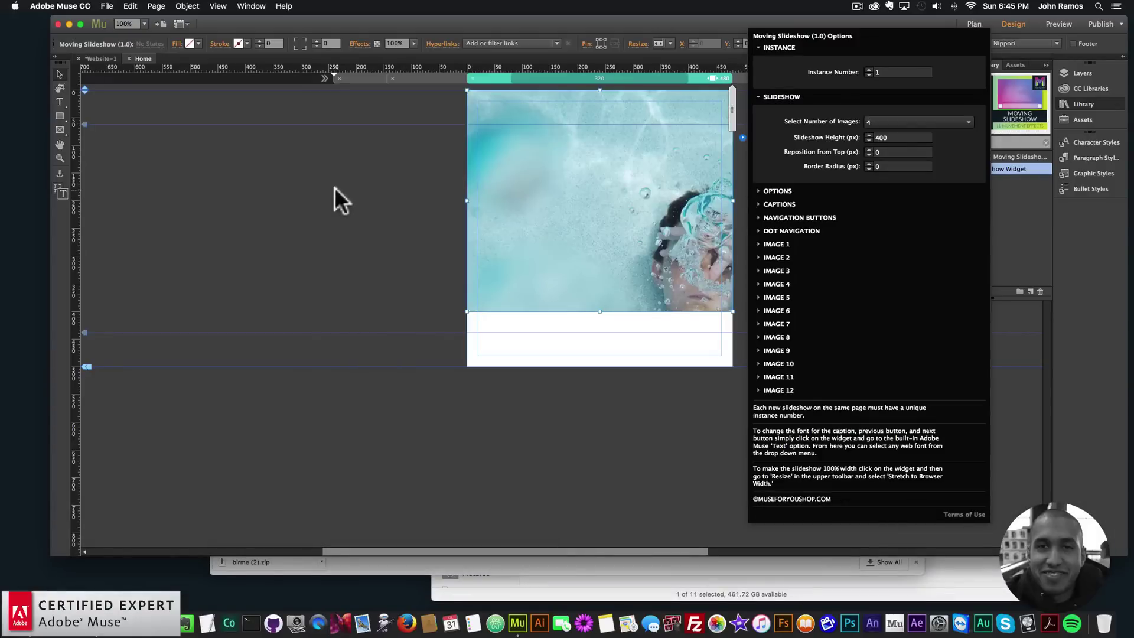
Preview the page in the browser and widen the window to check the taller slideshow.
{"action": "left_click", "coordinate": [107, 6]}
{"action": "left_click", "coordinate": [158, 177]}
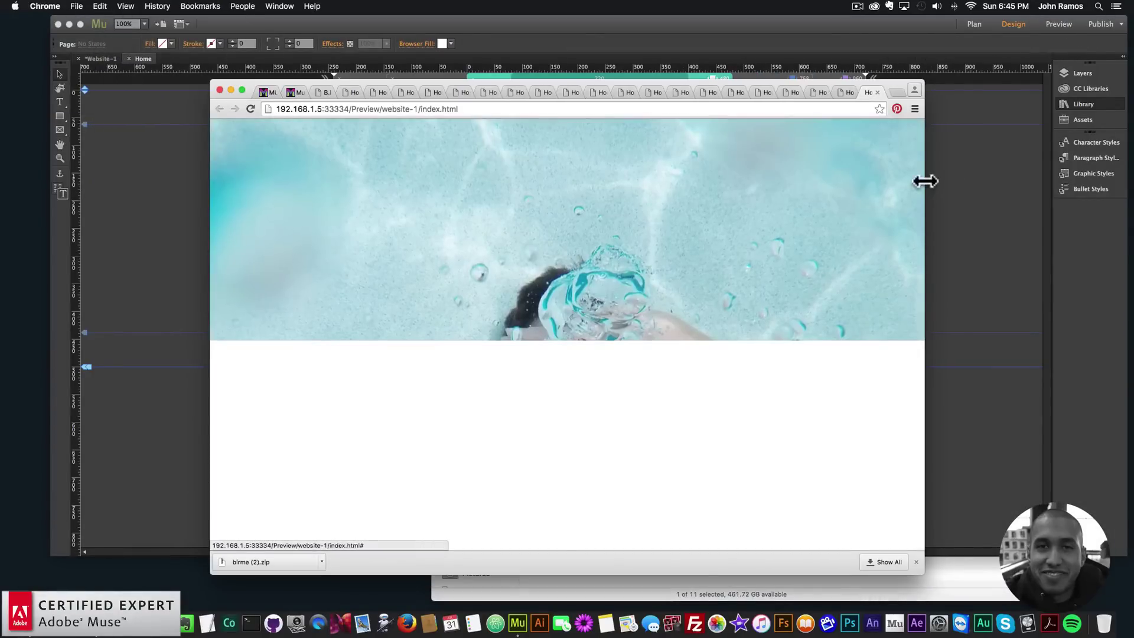
{"action": "left_click_drag", "start_coordinate": [923, 180], "coordinate": [997, 190]}
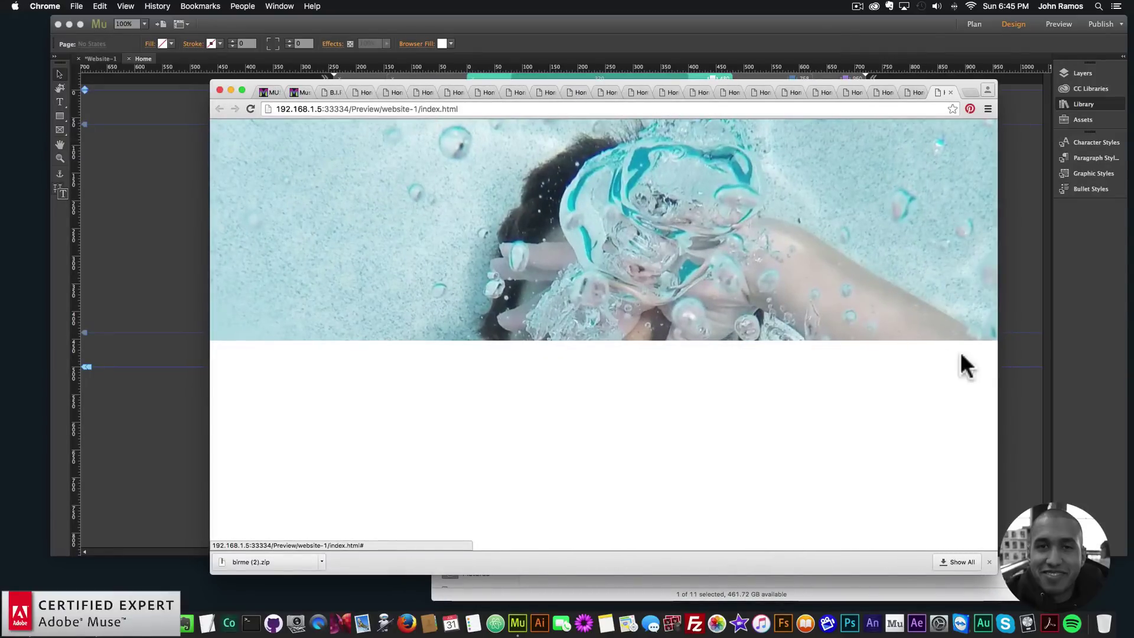
Return to Muse, switch to the 960 breakpoint and review the slideshow's options there.
{"action": "left_click", "coordinate": [452, 21]}
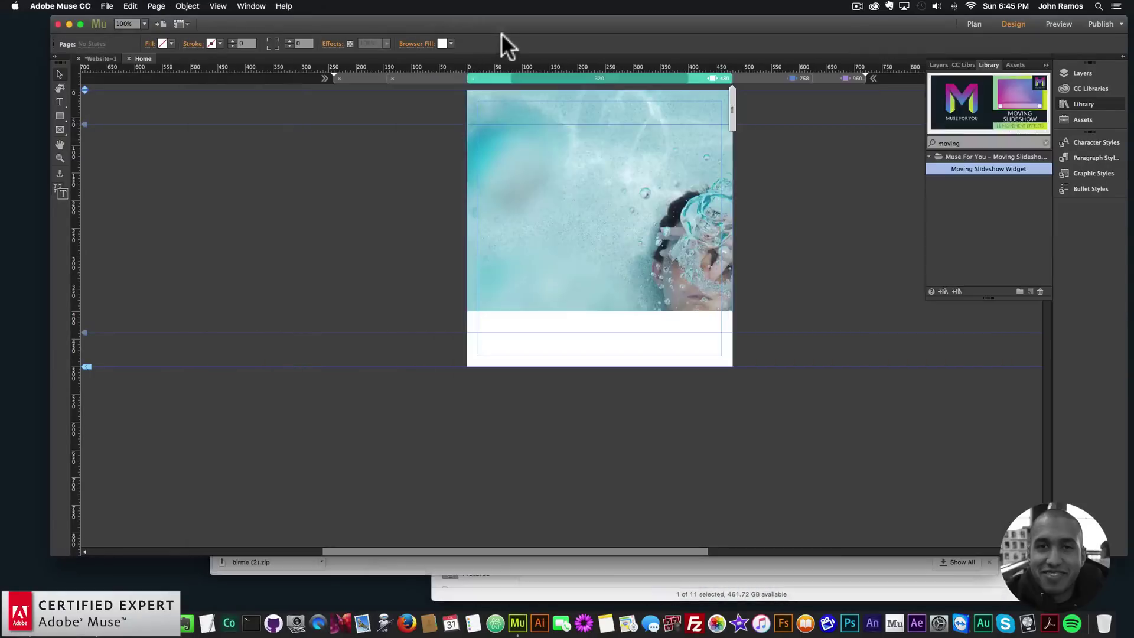
{"action": "left_click_drag", "start_coordinate": [696, 170], "coordinate": [665, 182]}
{"action": "left_click", "coordinate": [854, 79]}
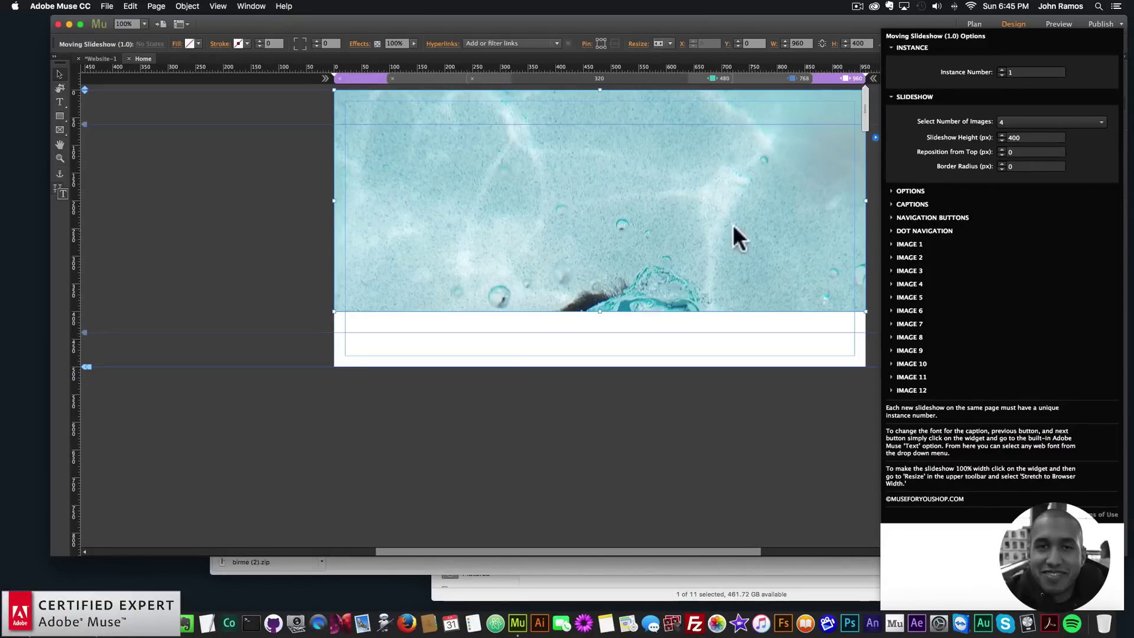
{"action": "left_click", "coordinate": [350, 314]}
Switch to Chrome and open museforyoushop.com in a new tab.
{"action": "key", "text": "super+shift+e"}
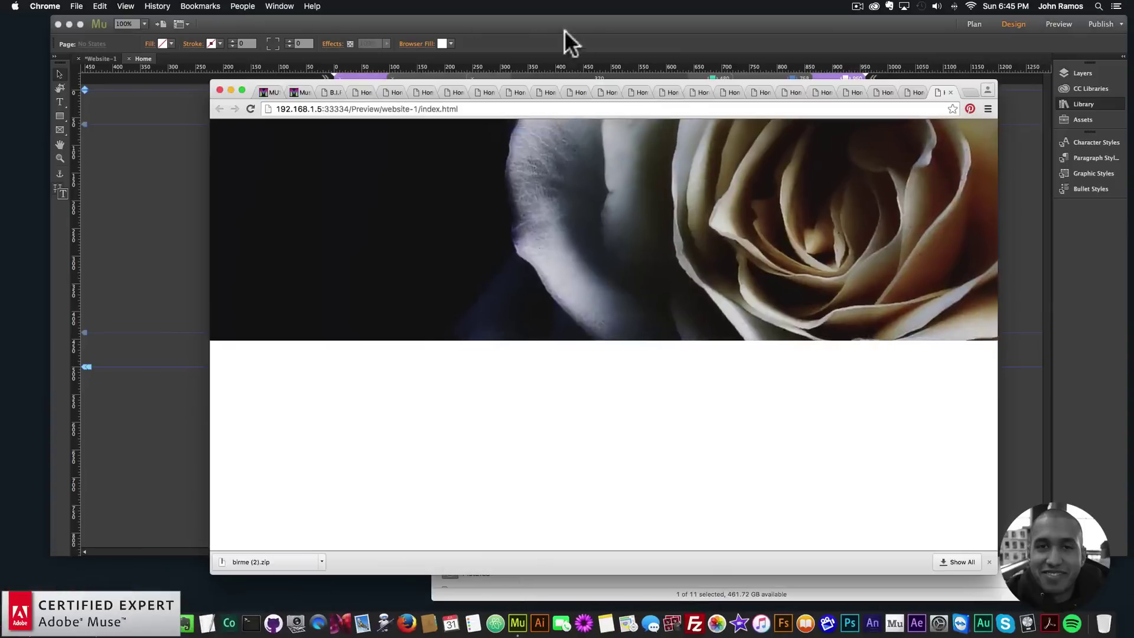
{"action": "left_click", "coordinate": [975, 87]}
{"action": "type", "text": "museforyou"}
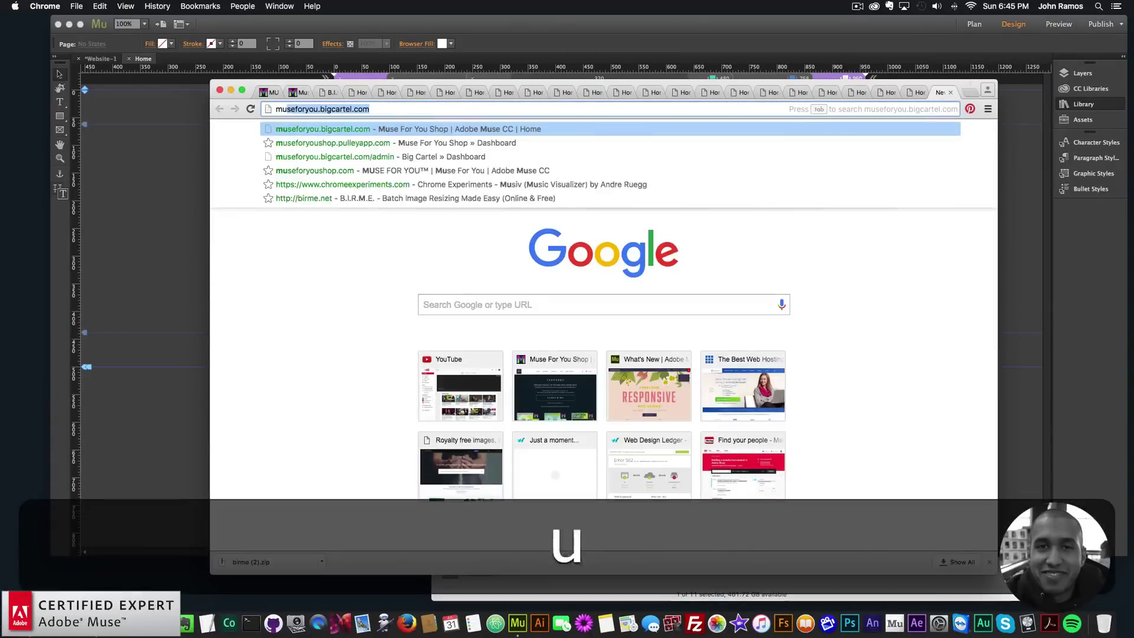
{"action": "type", "text": "shop"}
{"action": "key", "text": "Return"}
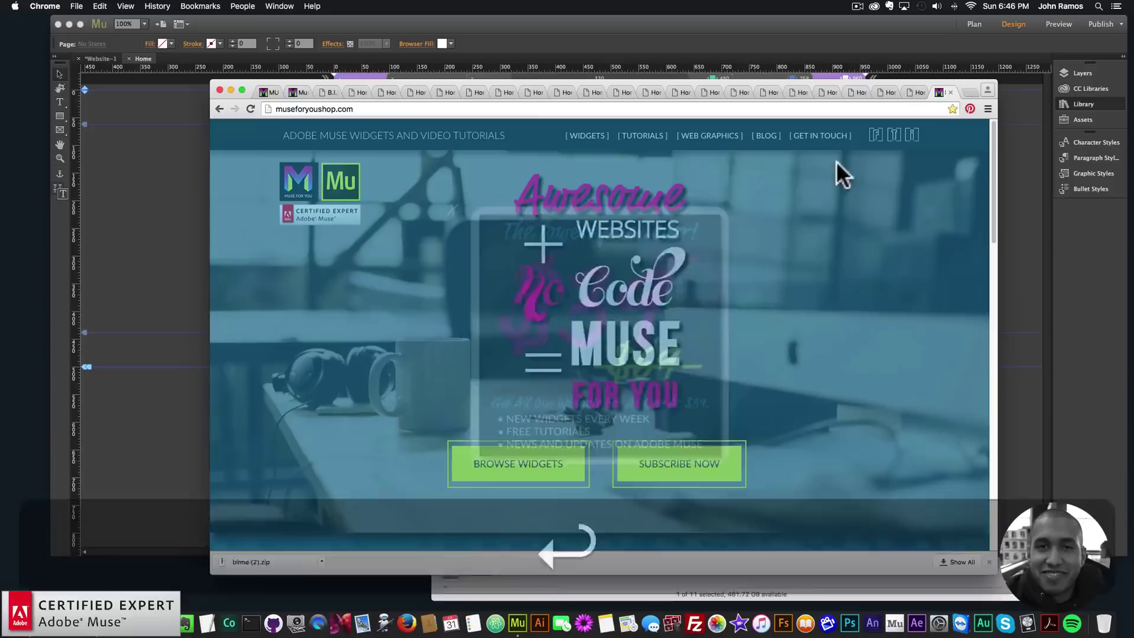
Enter the site's widget store and open the Moving Slideshow Widget product page.
{"action": "left_click", "coordinate": [620, 329]}
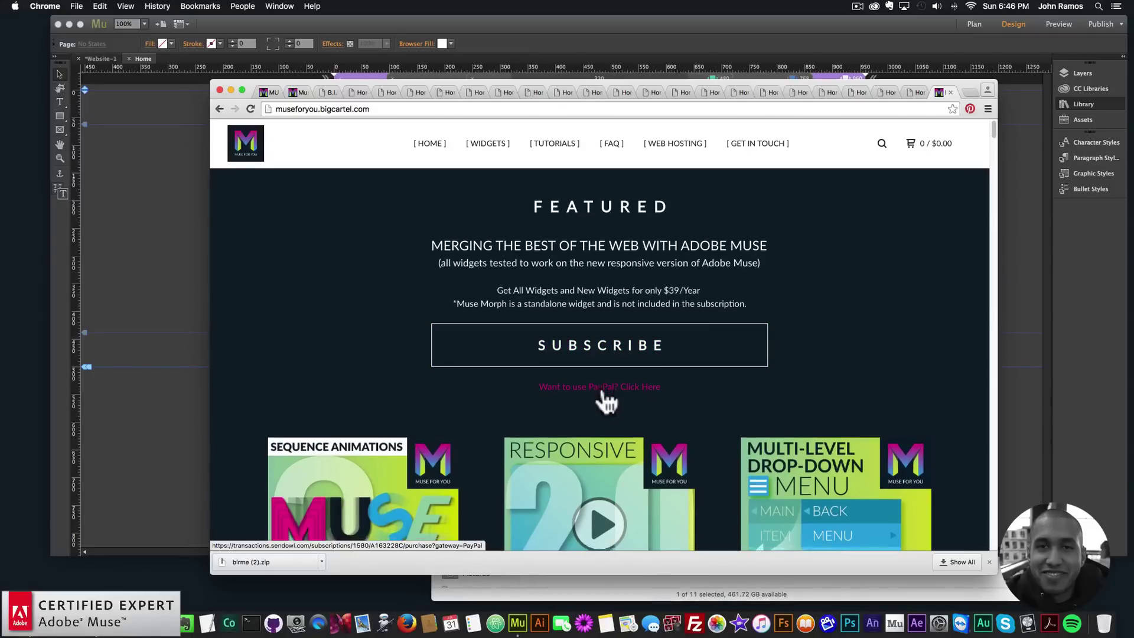
{"action": "scroll", "coordinate": [608, 399], "scroll_direction": "down", "scroll_amount": 7}
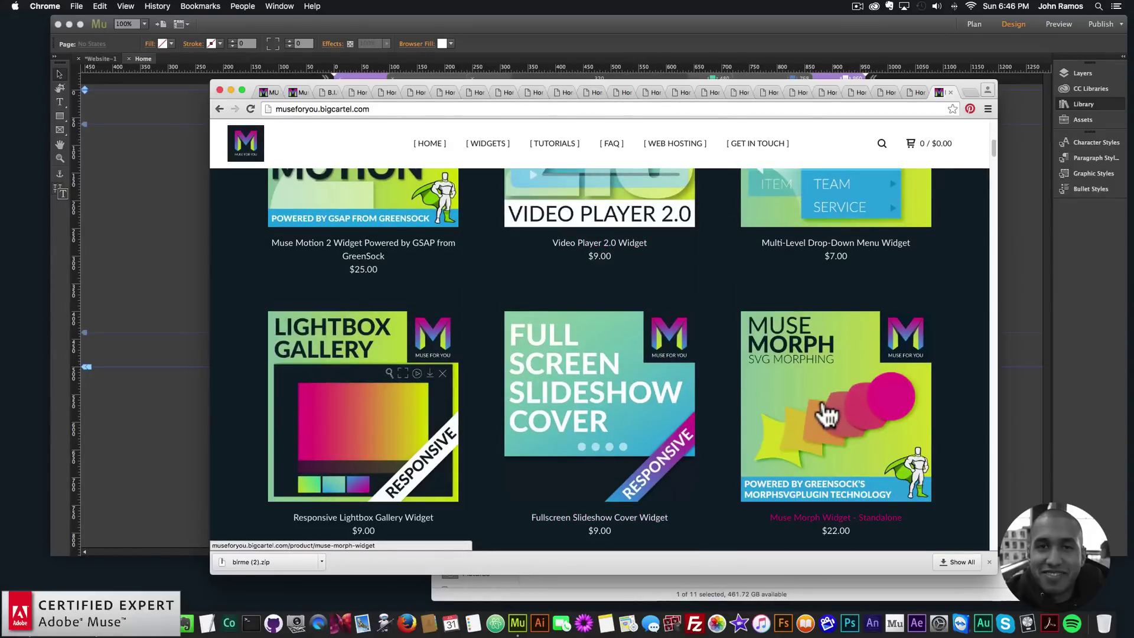
{"action": "scroll", "coordinate": [826, 413], "scroll_direction": "down", "scroll_amount": 1}
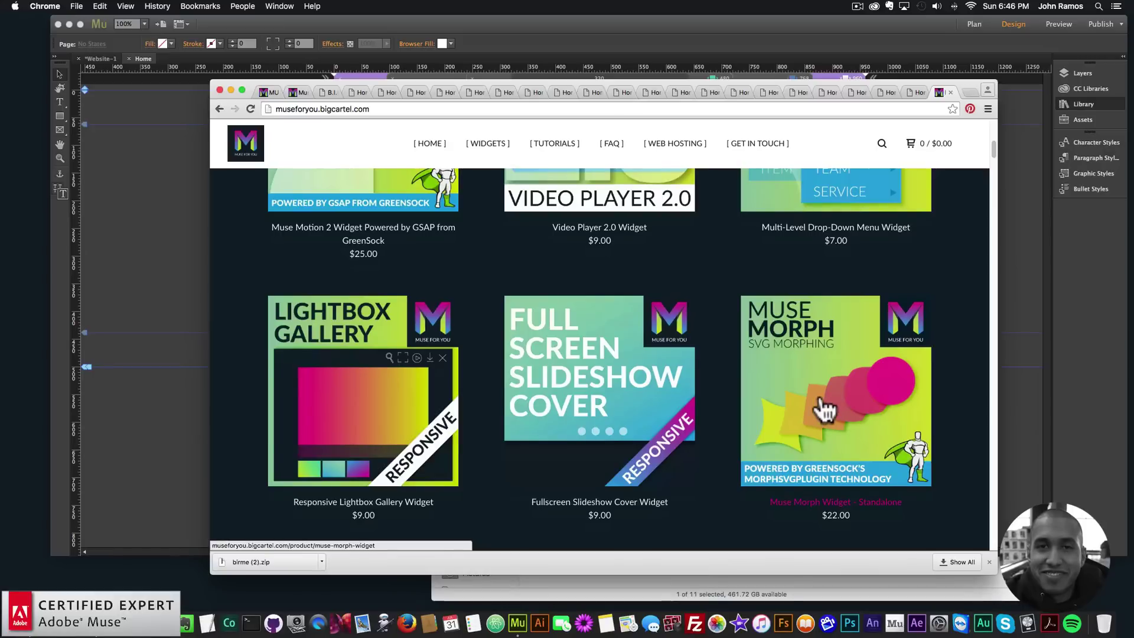
{"action": "scroll", "coordinate": [827, 408], "scroll_direction": "down", "scroll_amount": 5}
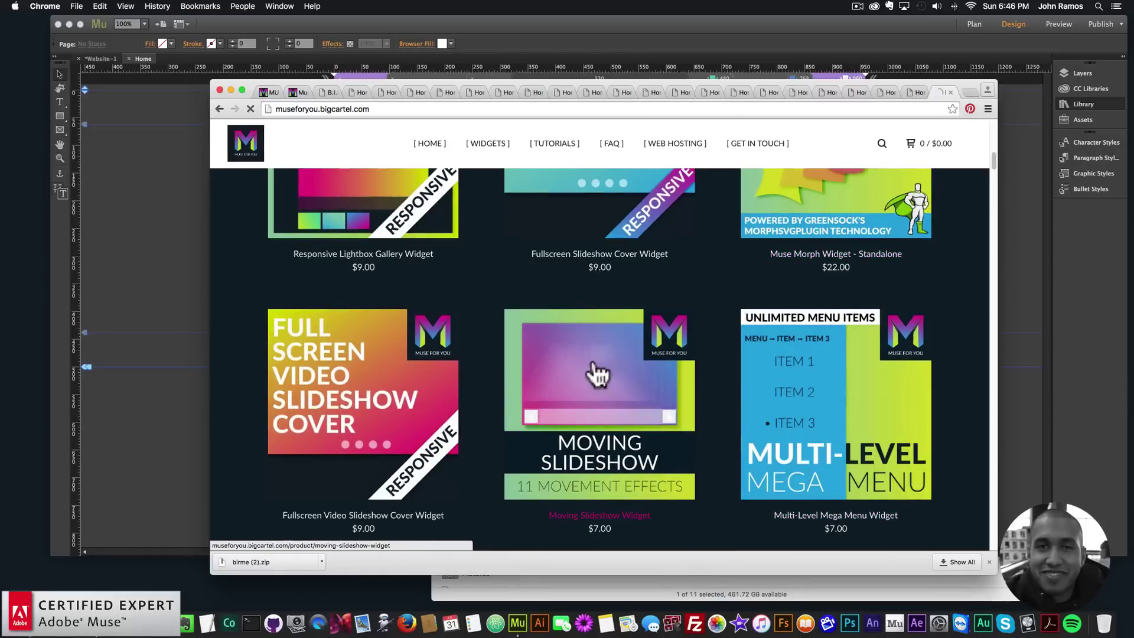
{"action": "left_click", "coordinate": [592, 372]}
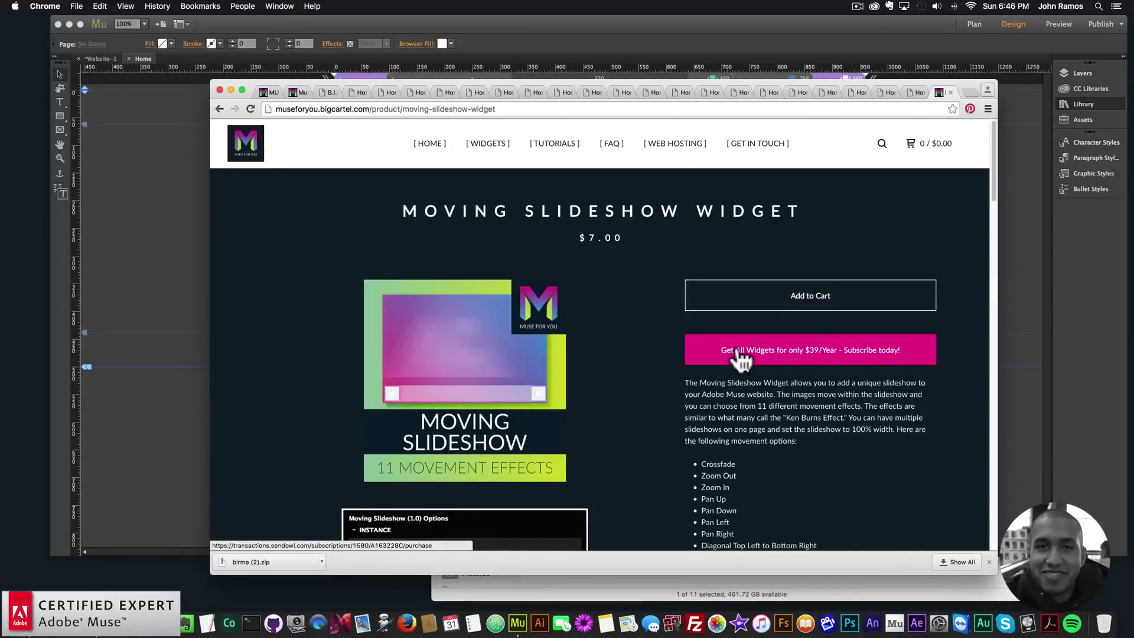
Examine the product page's movement effects, feature list, option screenshots, preview links and comments.
{"action": "scroll", "coordinate": [740, 356], "scroll_direction": "down", "scroll_amount": 5}
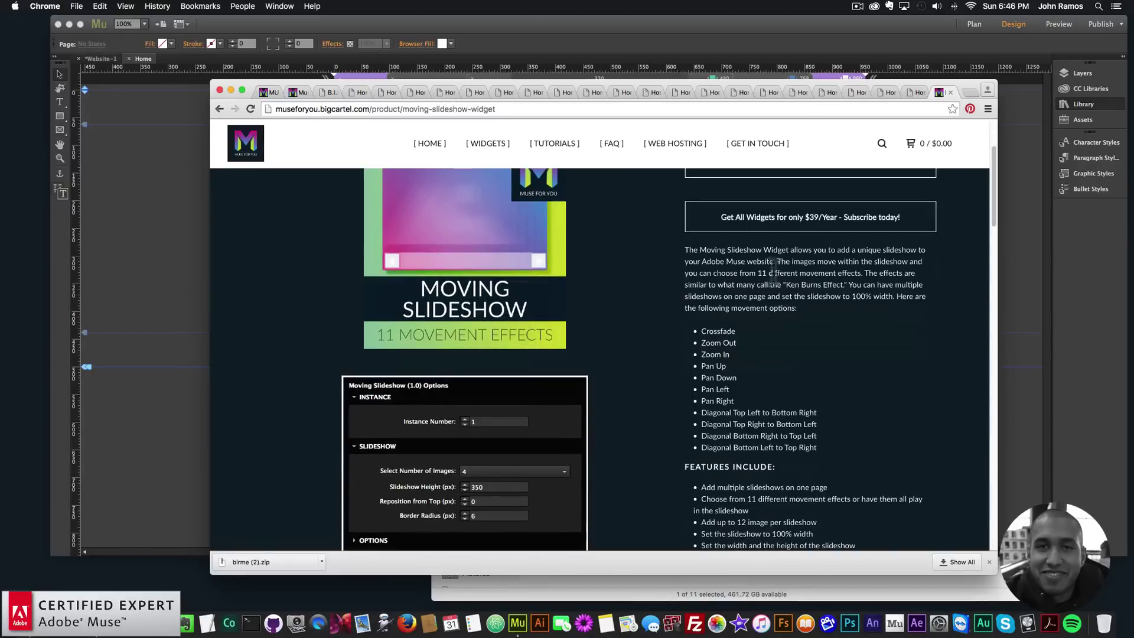
{"action": "scroll", "coordinate": [795, 368], "scroll_direction": "down", "scroll_amount": 5}
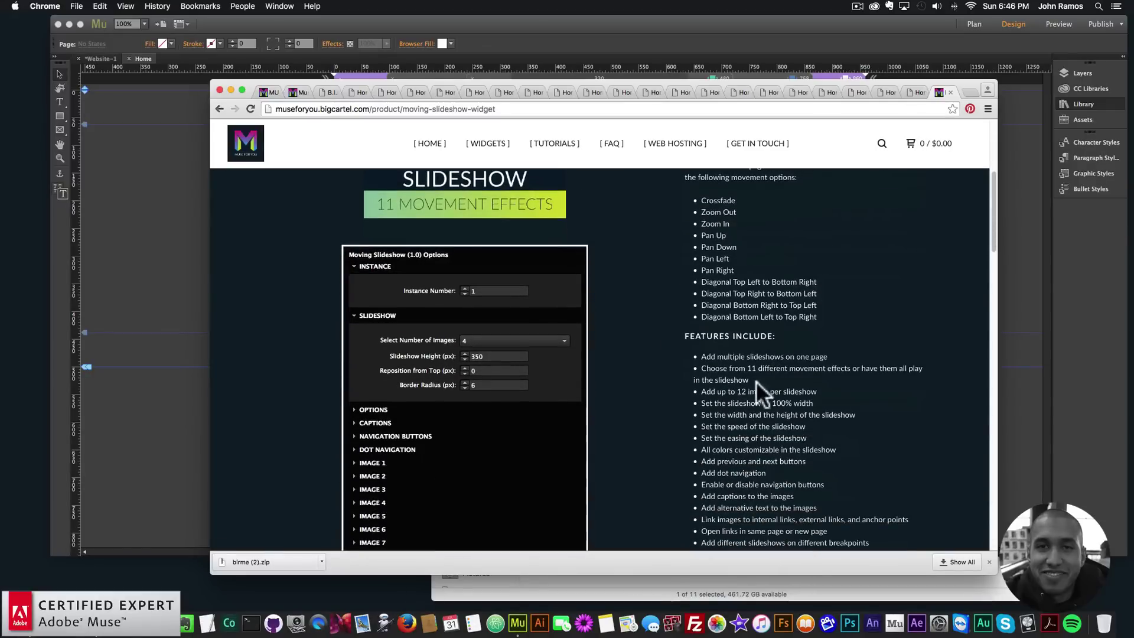
{"action": "scroll", "coordinate": [575, 296], "scroll_direction": "down", "scroll_amount": 4}
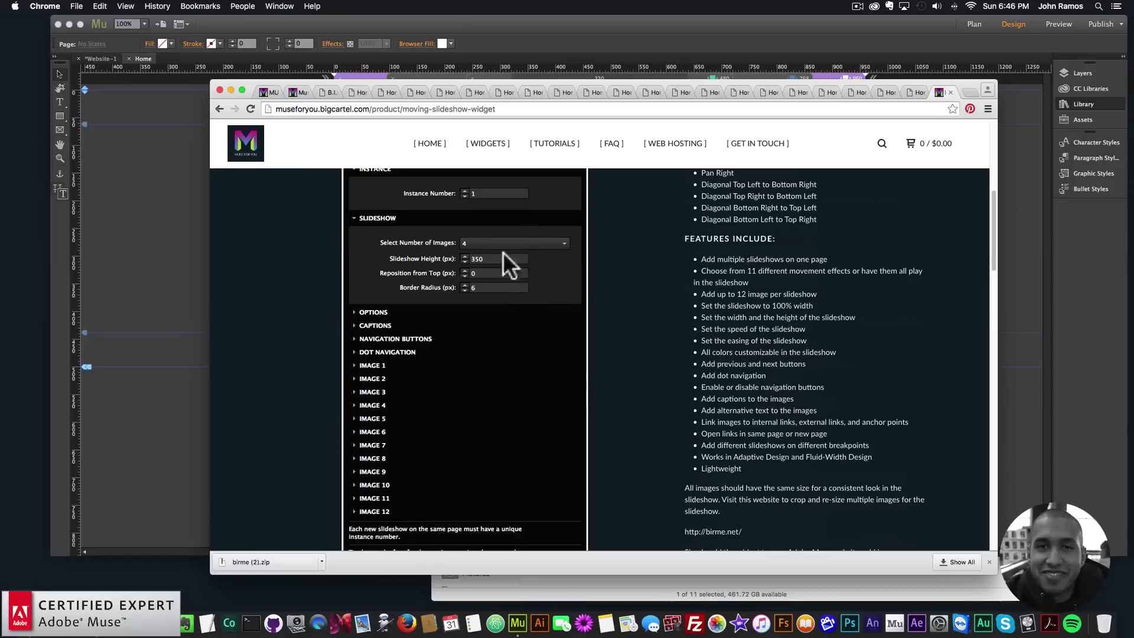
{"action": "scroll", "coordinate": [513, 328], "scroll_direction": "down", "scroll_amount": 5}
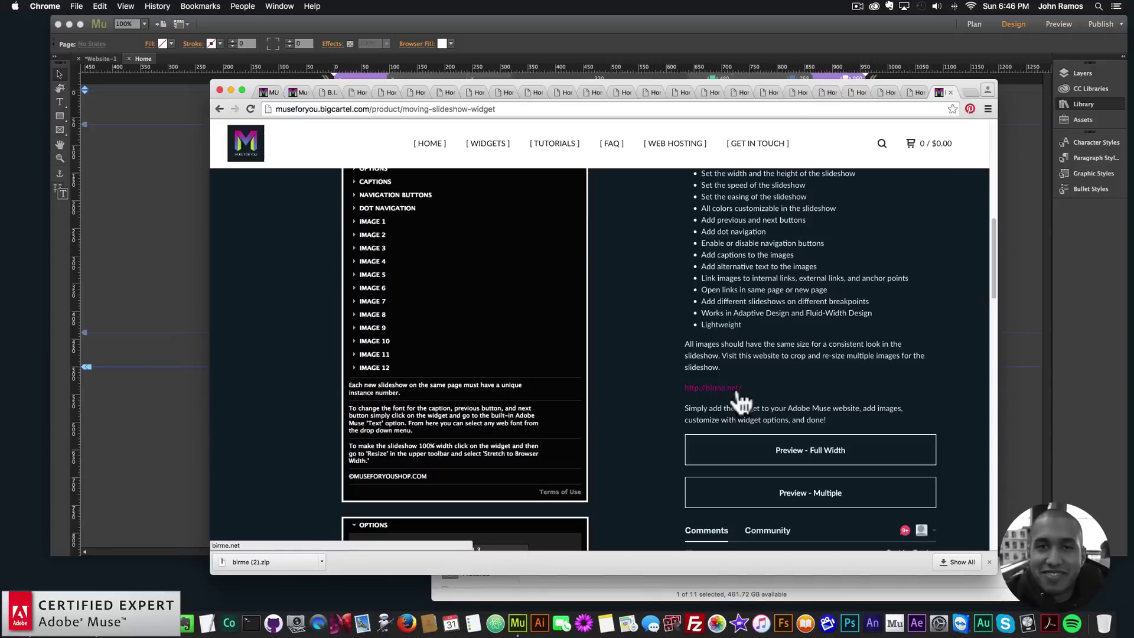
{"action": "scroll", "coordinate": [818, 370], "scroll_direction": "down", "scroll_amount": 2}
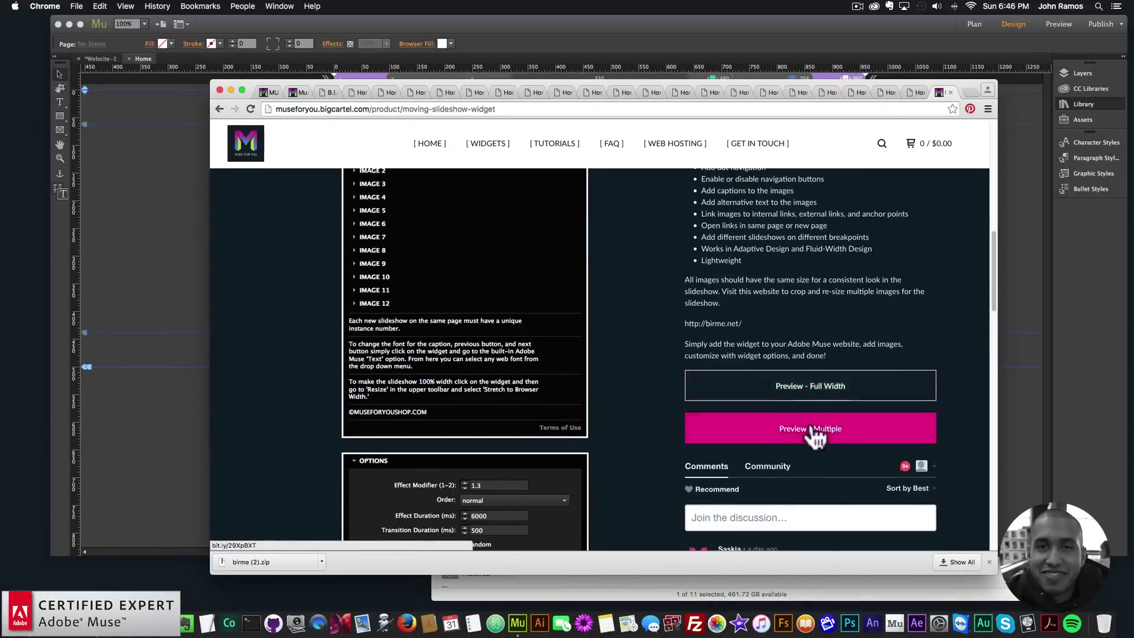
{"action": "scroll", "coordinate": [816, 435], "scroll_direction": "down", "scroll_amount": 6}
{"action": "scroll", "coordinate": [811, 303], "scroll_direction": "down", "scroll_amount": 2}
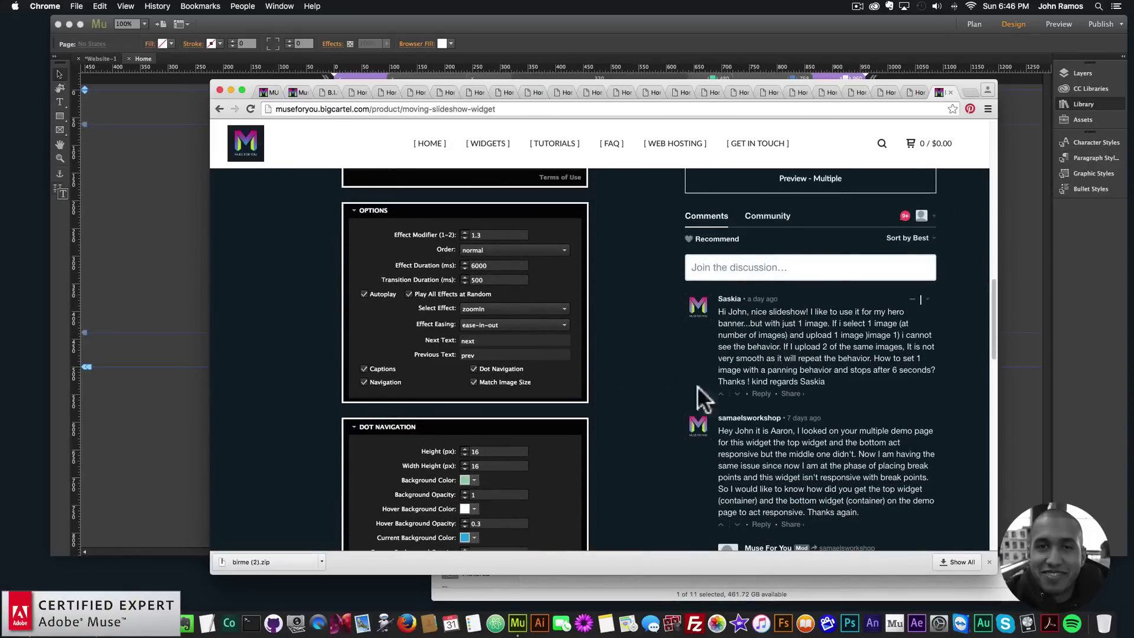
{"action": "scroll", "coordinate": [825, 348], "scroll_direction": "up", "scroll_amount": 15}
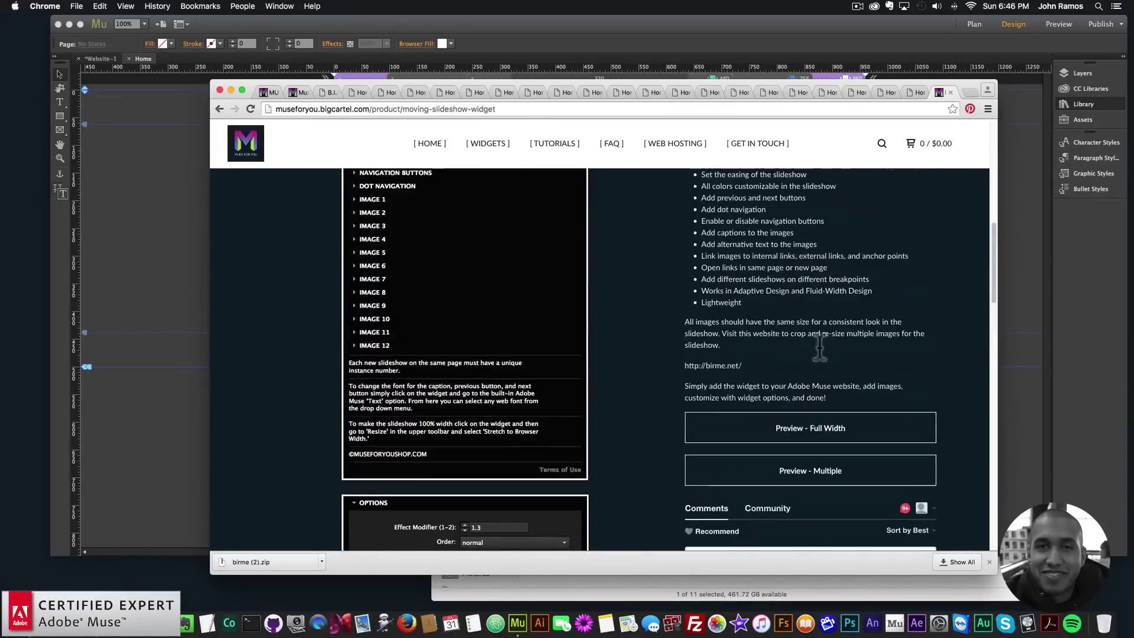
{"action": "scroll", "coordinate": [691, 319], "scroll_direction": "up", "scroll_amount": 3}
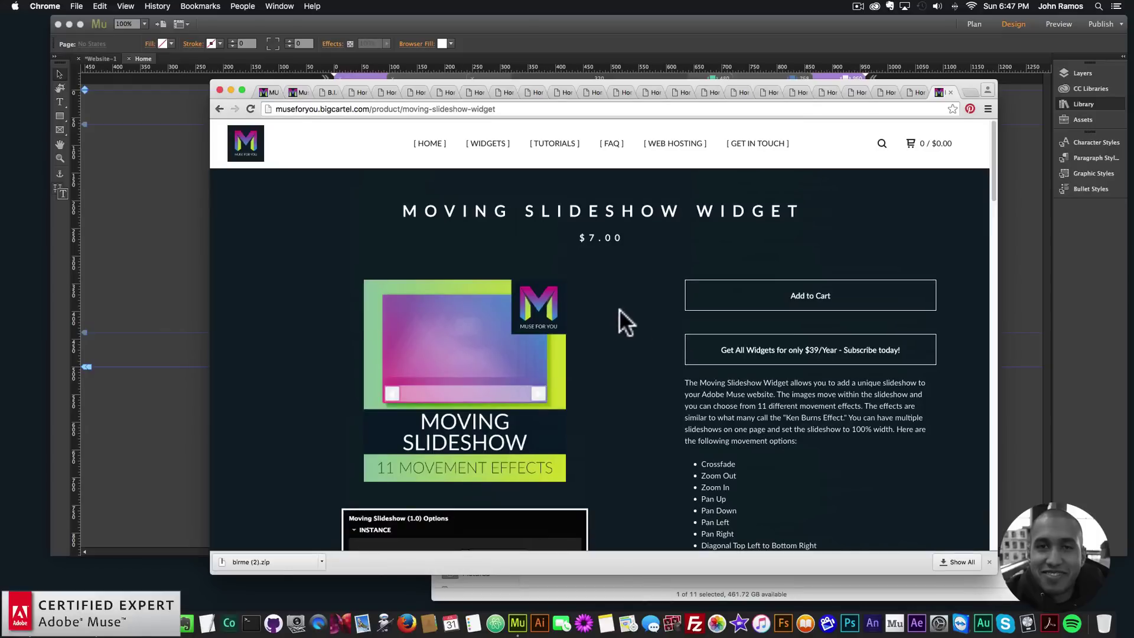